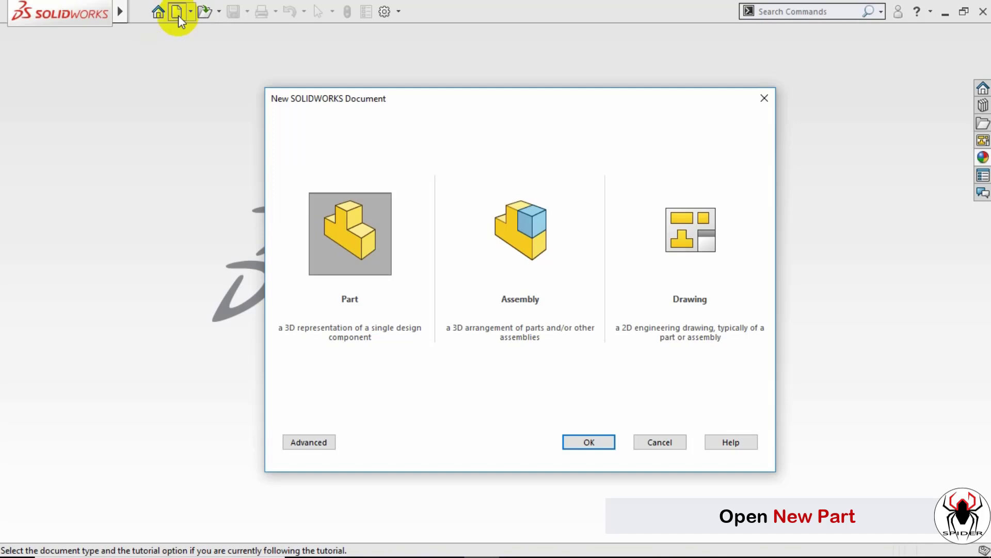
Step: Create a new part document and set its unit system to MMGS (millimeter, gram, second)
click(361, 228)
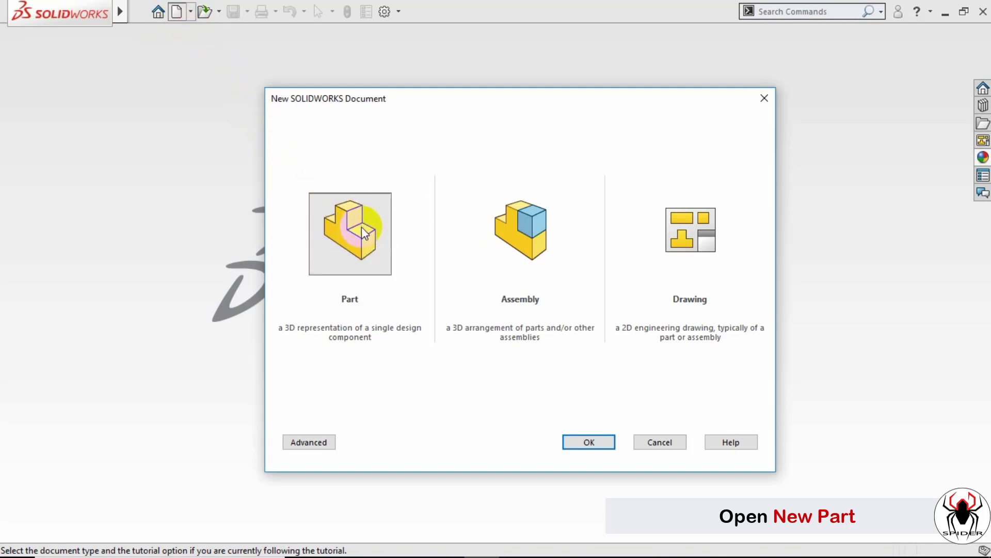
click(590, 442)
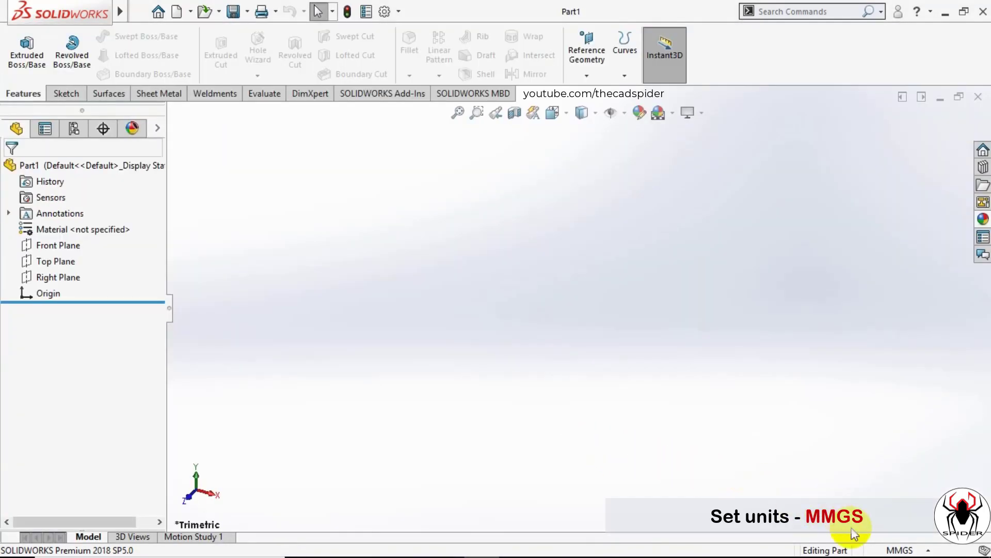
click(899, 550)
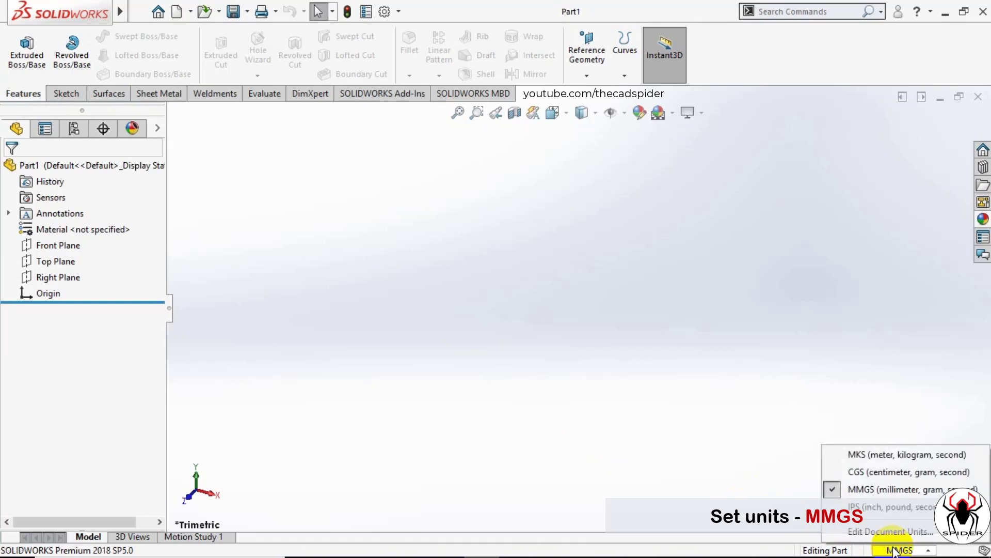
click(903, 491)
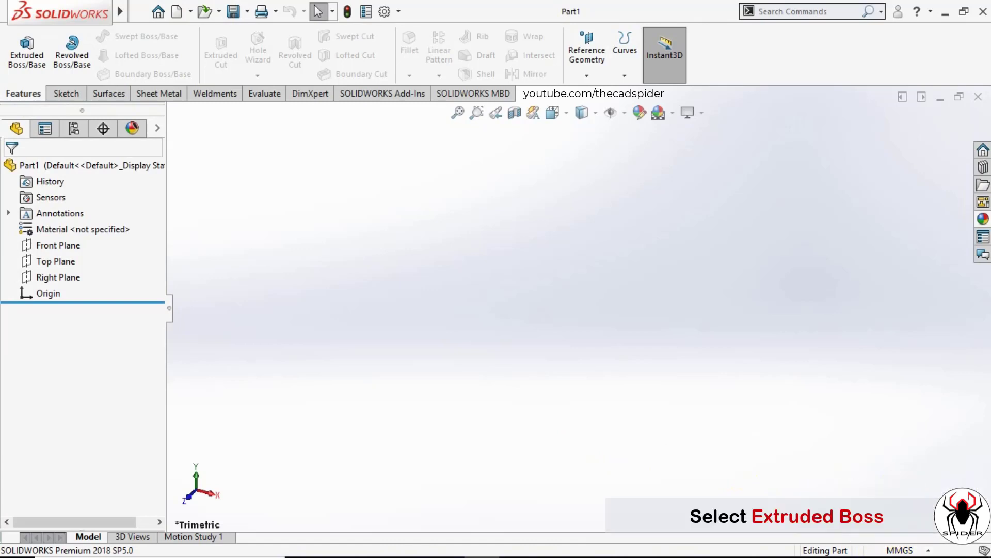
Step: Begin an extruded boss on the Top Plane and sketch a center rectangle about 97 mm wide, centred on the origin
click(14, 66)
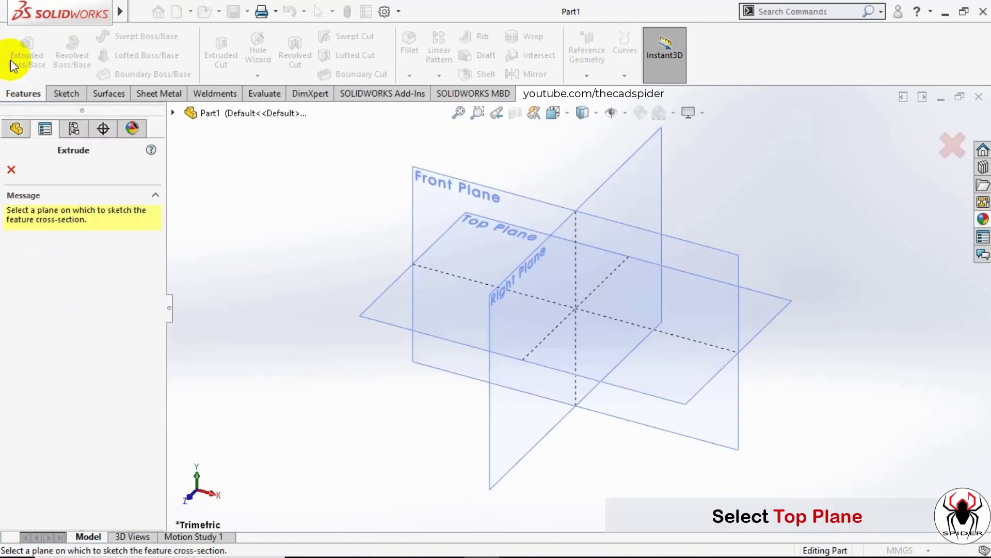
click(395, 292)
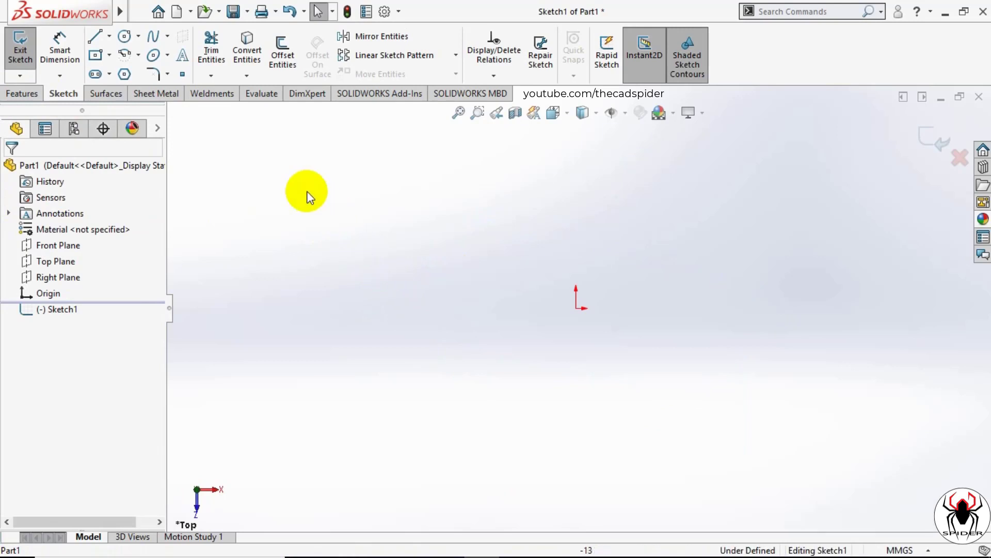
click(109, 55)
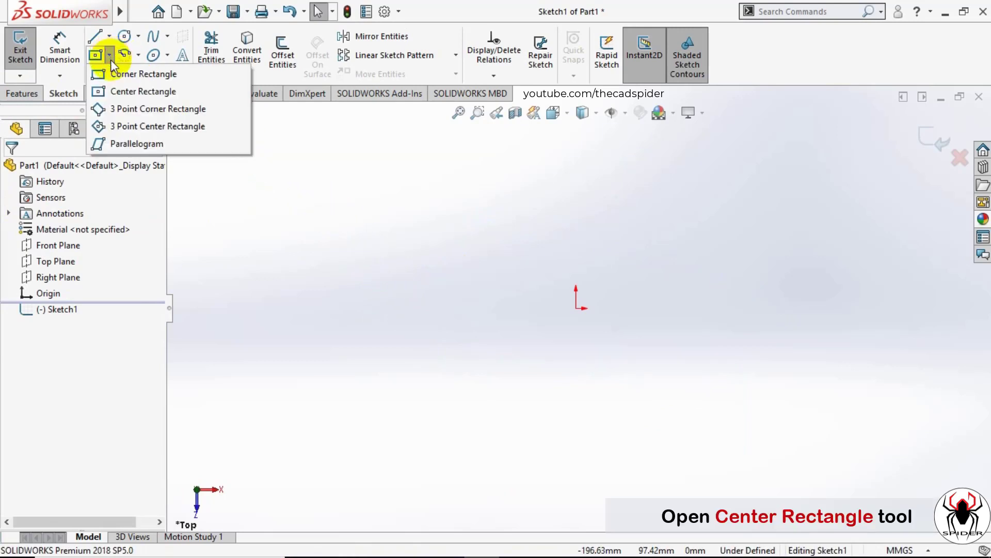
click(113, 92)
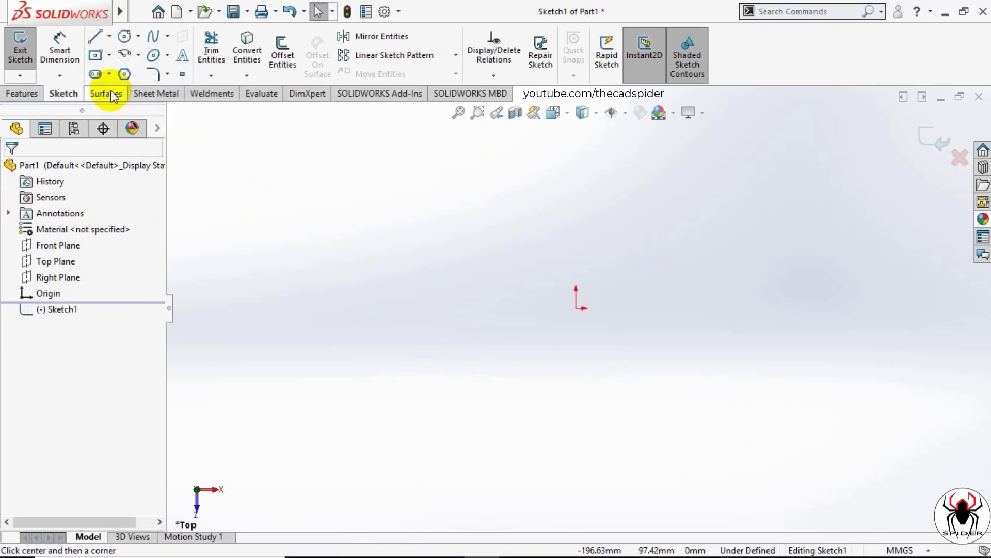
click(576, 308)
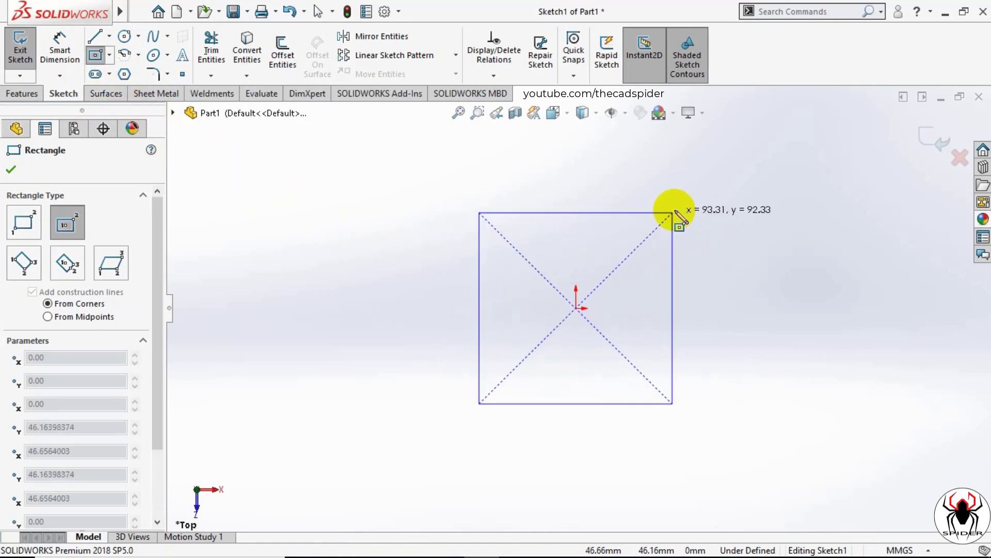
click(676, 207)
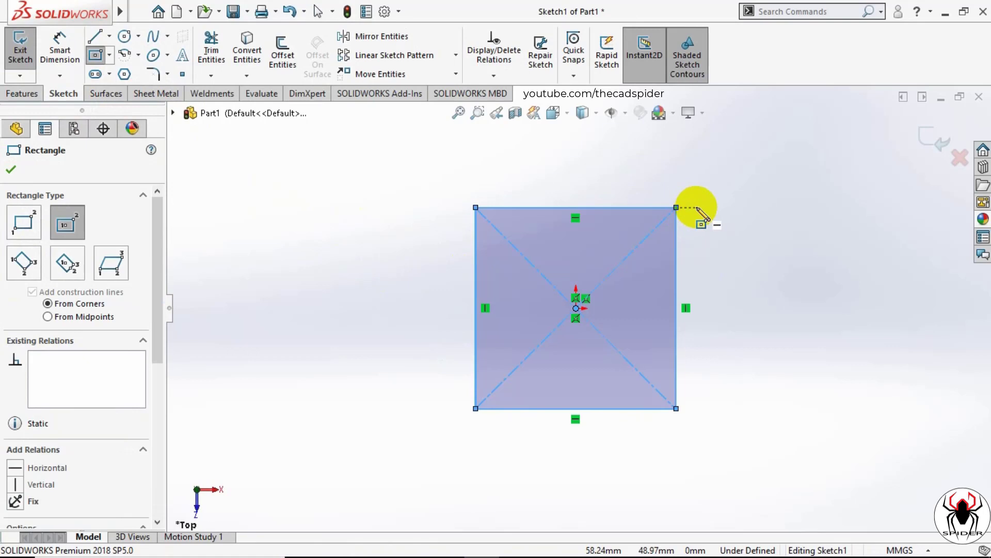
key(Escape)
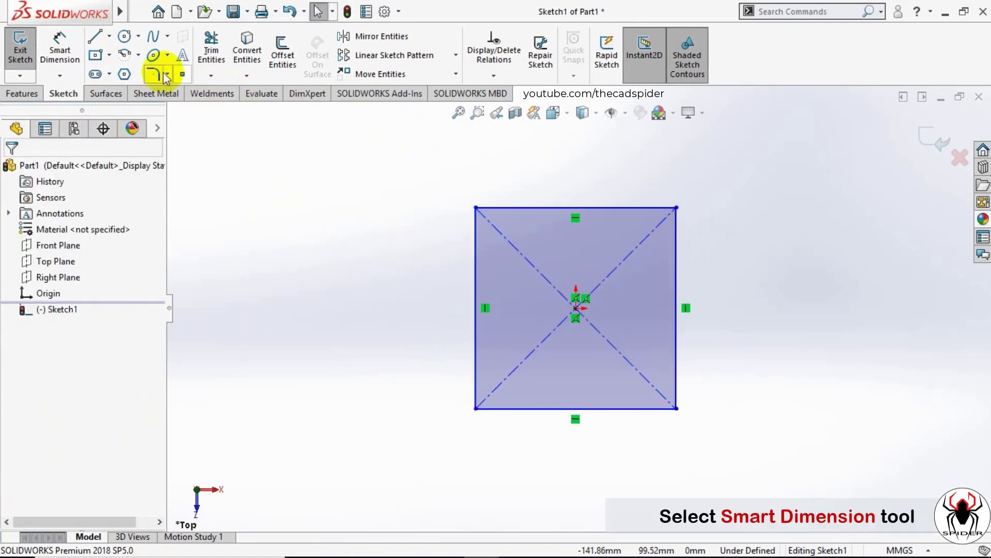
Step: Dimension the rectangle's length and width to 90 mm each
click(67, 48)
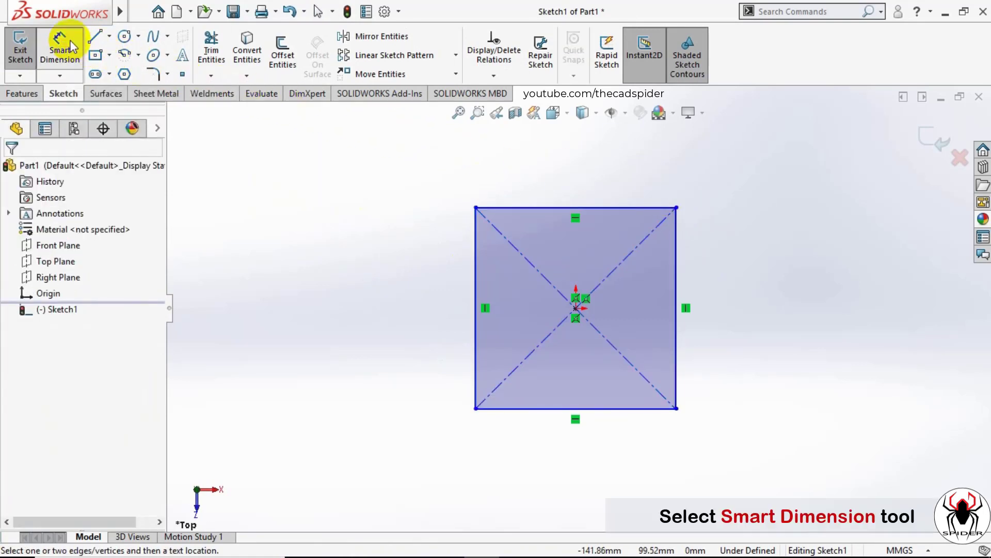
click(587, 415)
click(590, 466)
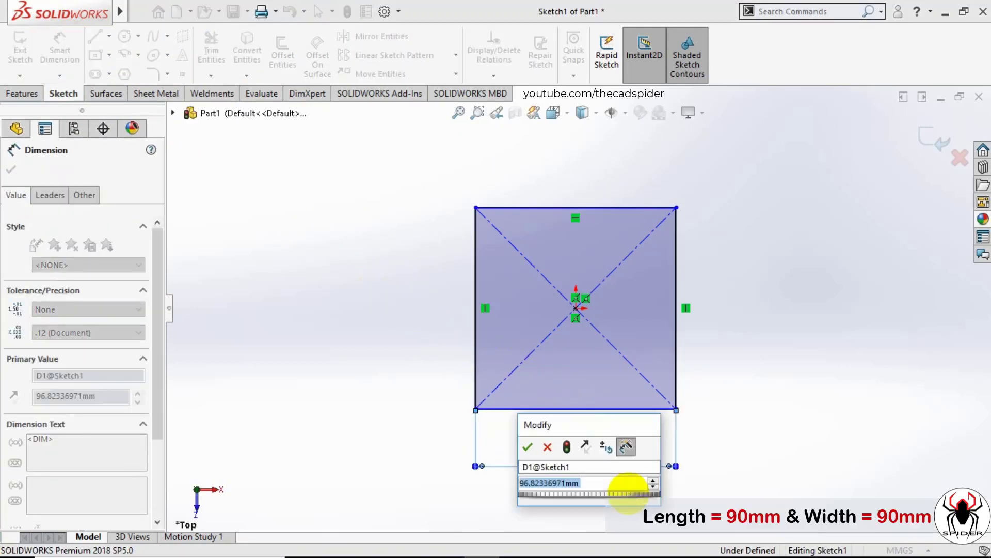
text(90)
key(Return)
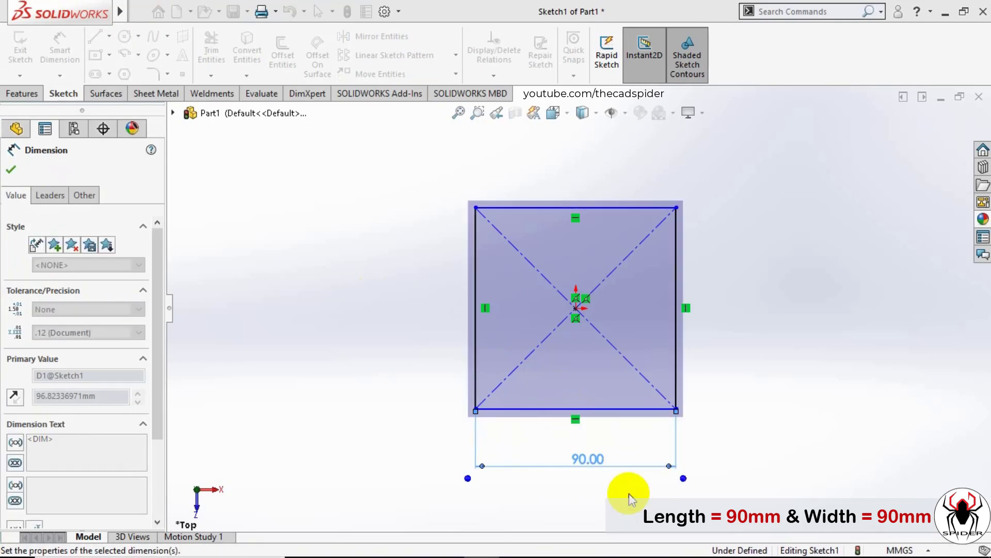
click(677, 382)
click(729, 388)
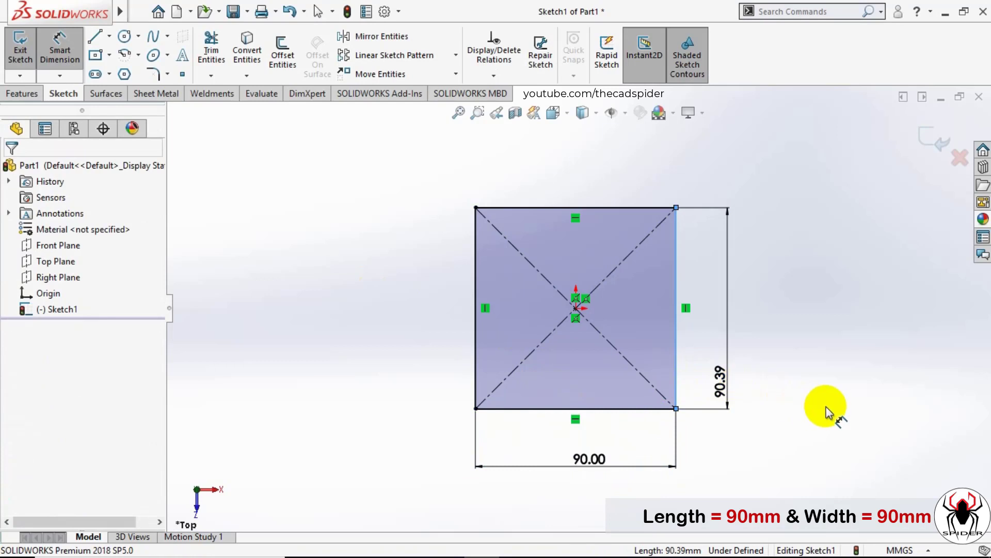
text(9)
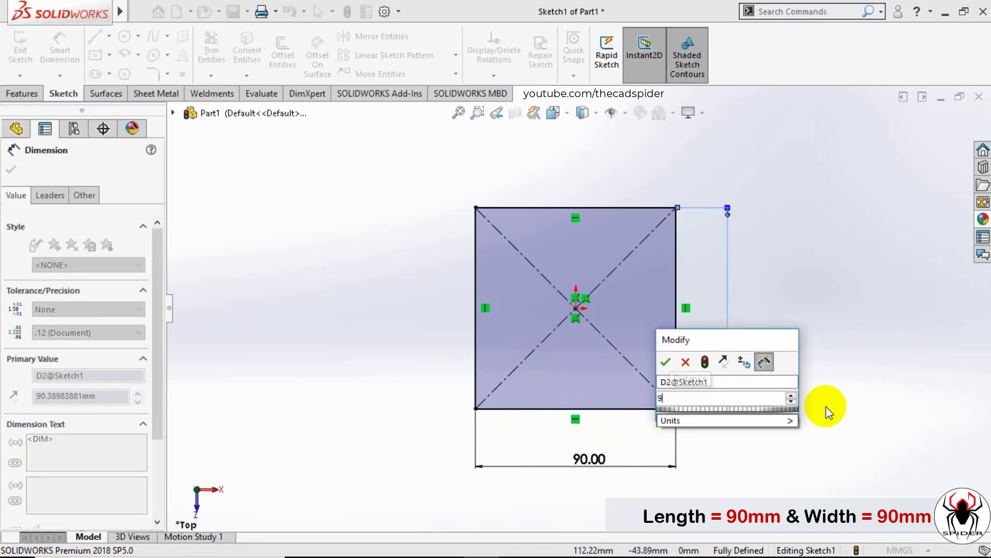
text(0)
key(Return)
click(826, 410)
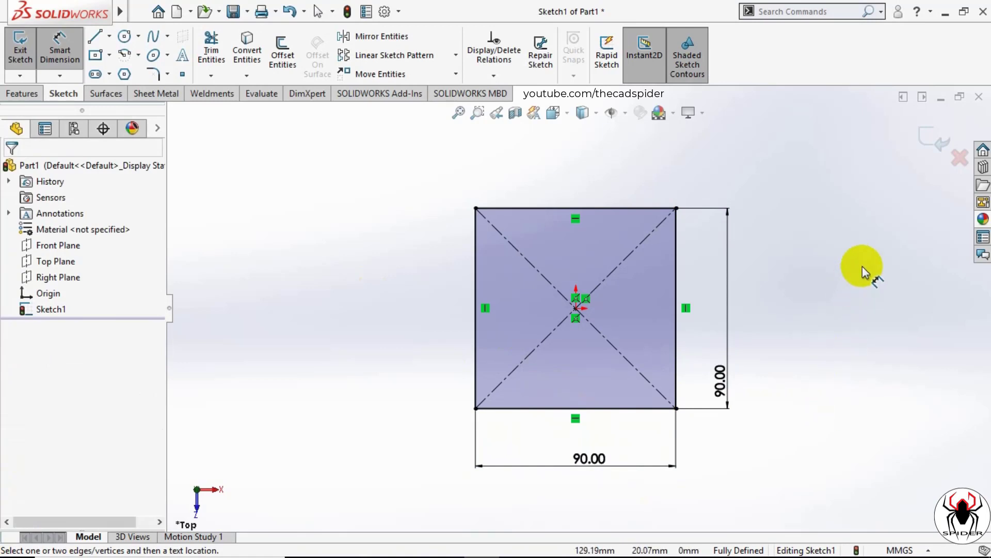
Step: Finish the sketch and extrude the square profile with a Blind depth of 10 mm
click(928, 145)
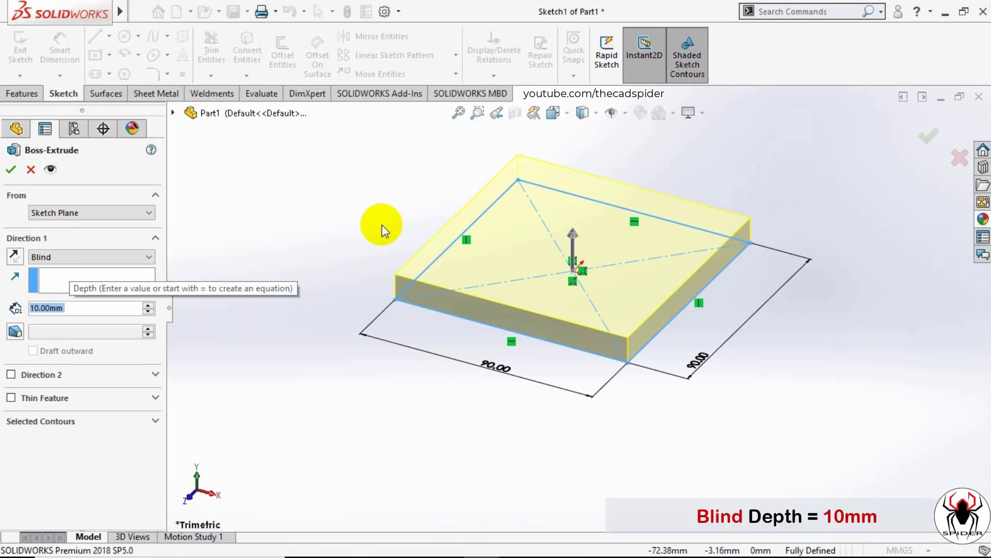
click(137, 258)
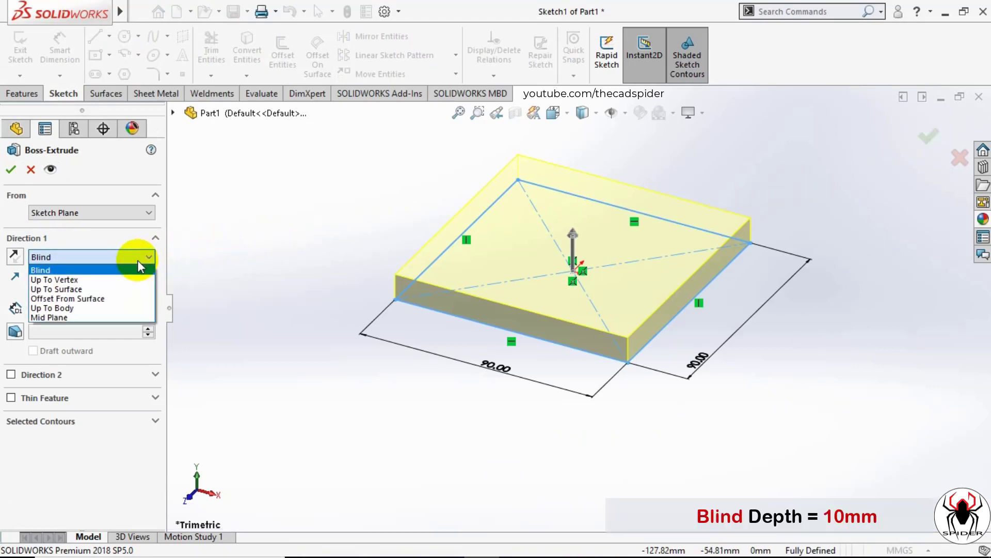
click(98, 271)
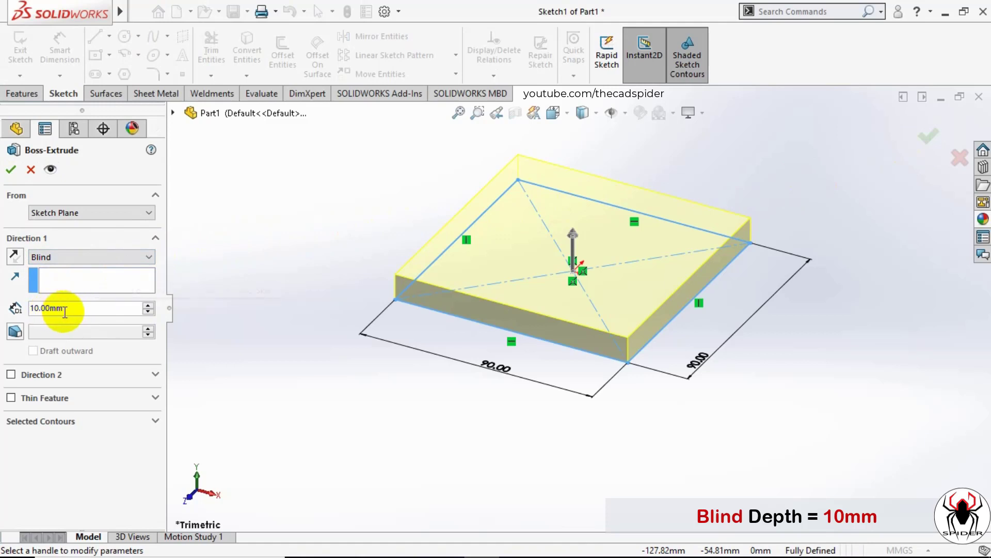
double_click(41, 312)
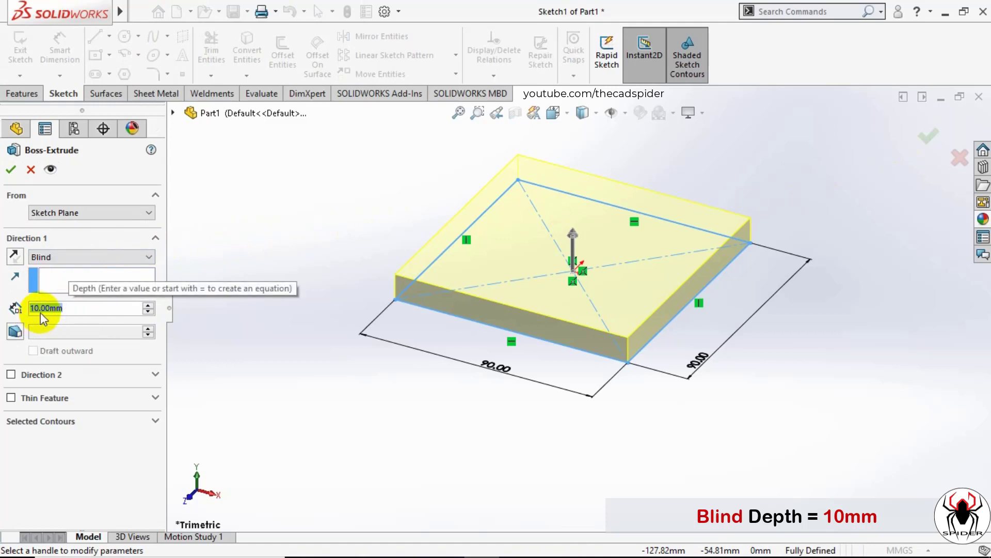
click(11, 170)
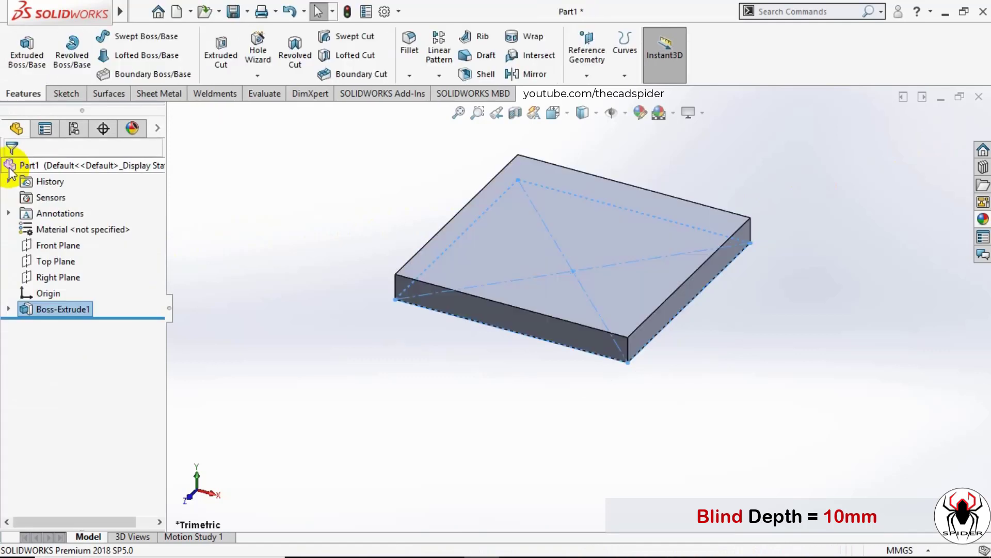
Step: Begin an extruded boss on the plate's side face normal to +X and sketch a vertical centerline about 63 mm down from the origin
click(22, 55)
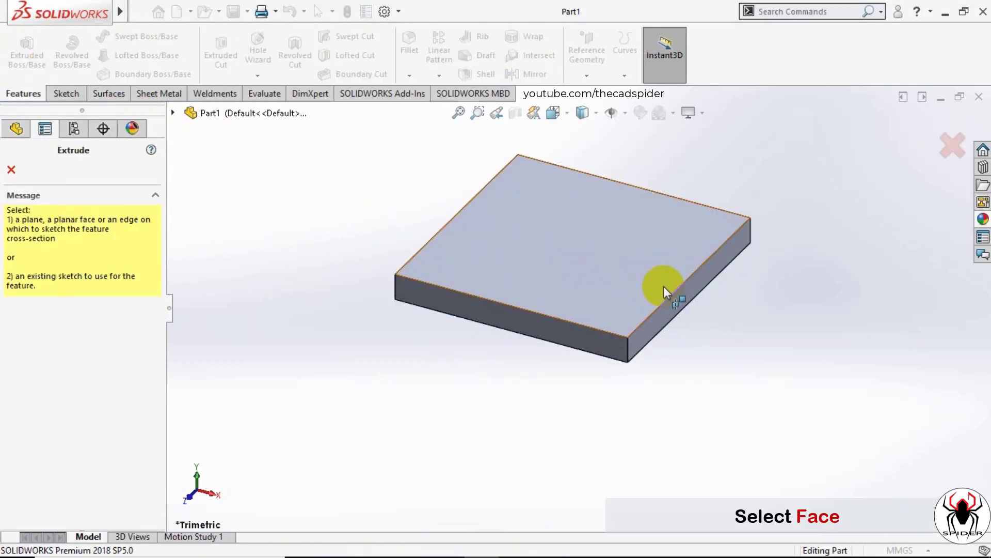
click(681, 293)
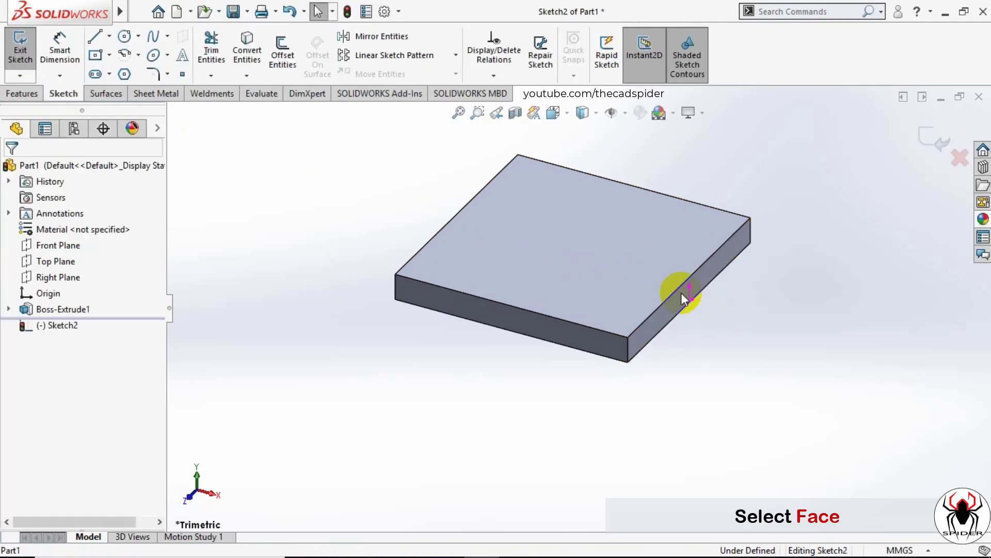
click(563, 115)
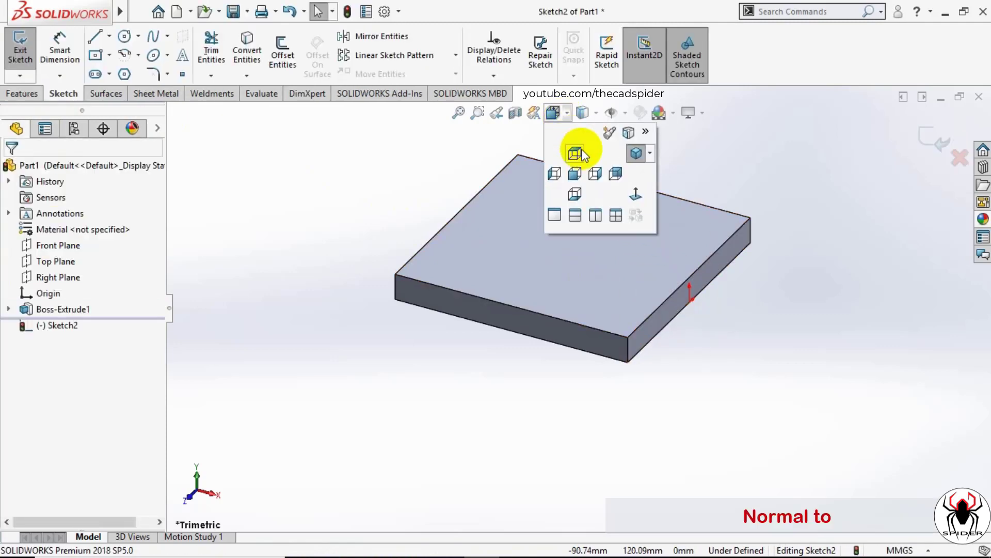
click(631, 191)
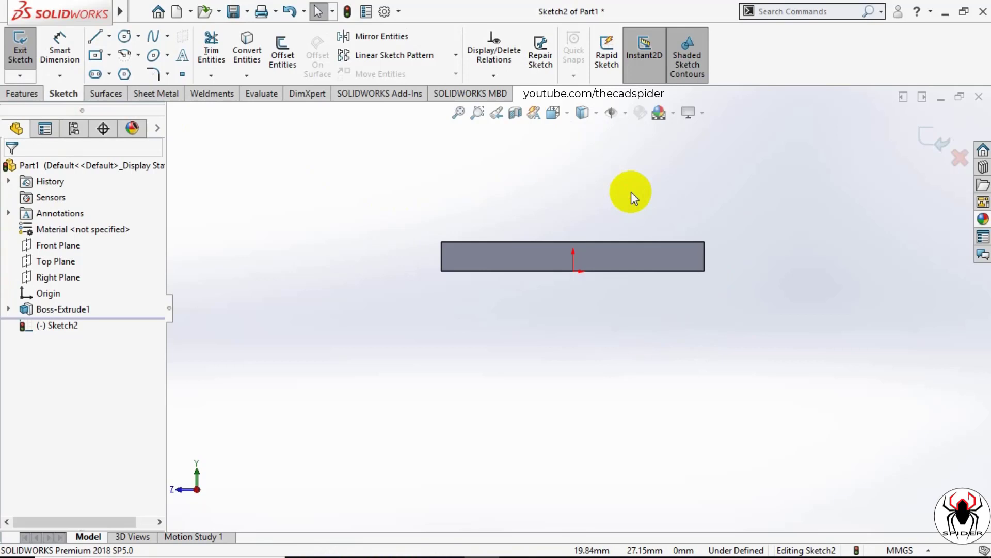
click(109, 36)
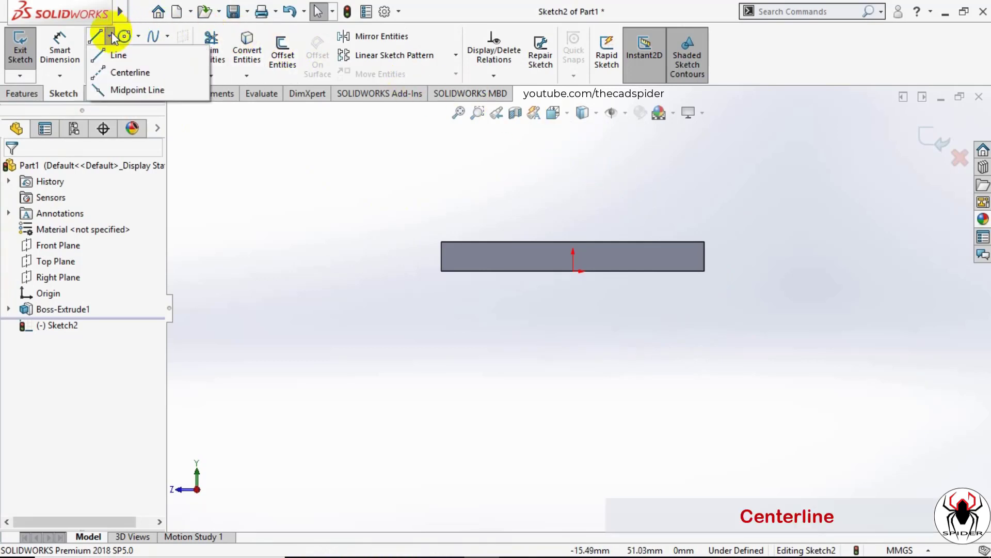
click(115, 73)
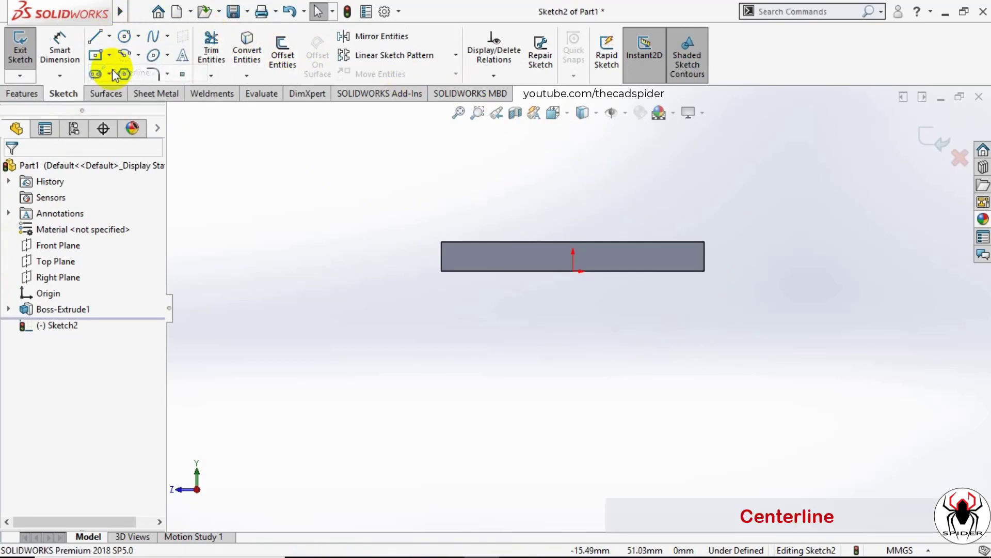
click(574, 271)
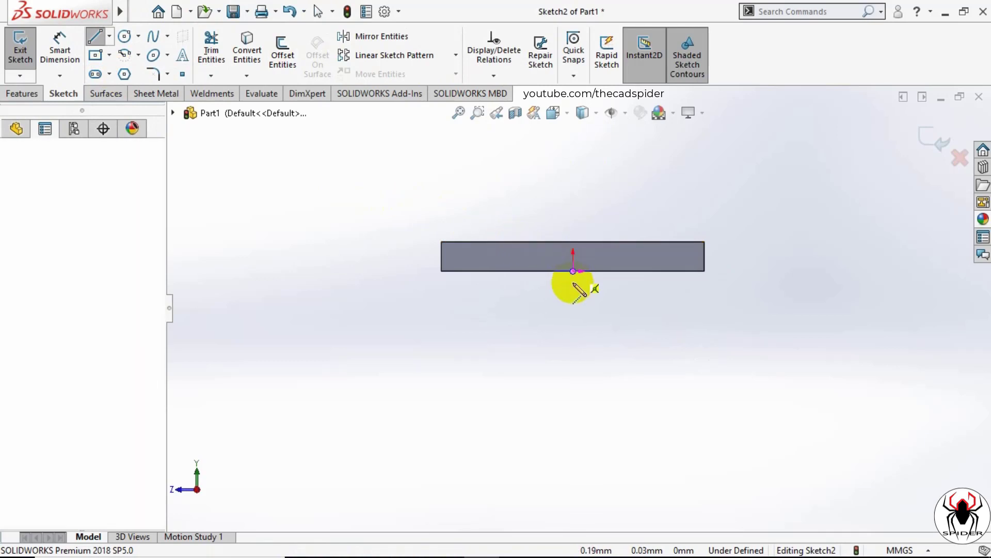
click(573, 455)
key(Escape)
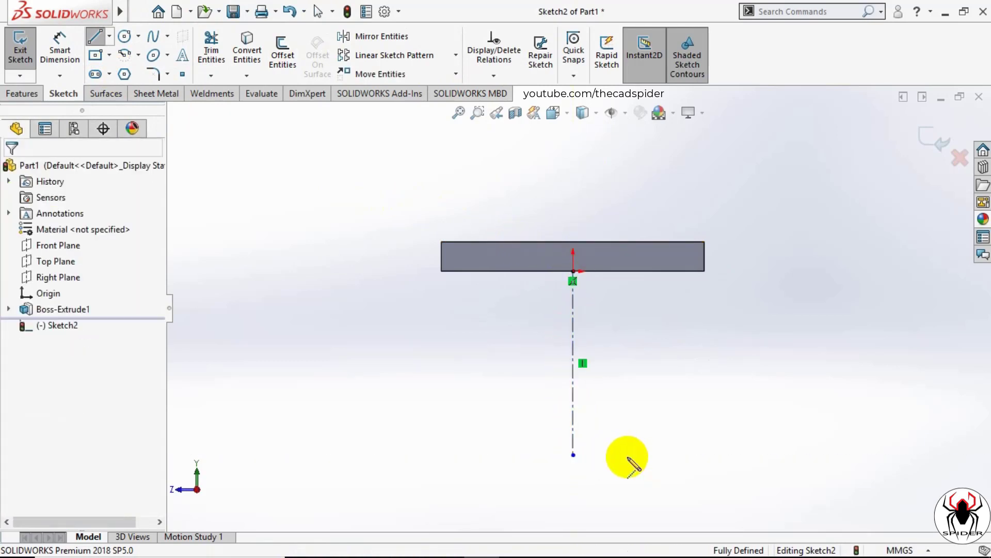
Step: Sketch two concentric circles at the centerline's lower endpoint, the inner one about 12 mm in radius and a larger one around it
click(124, 38)
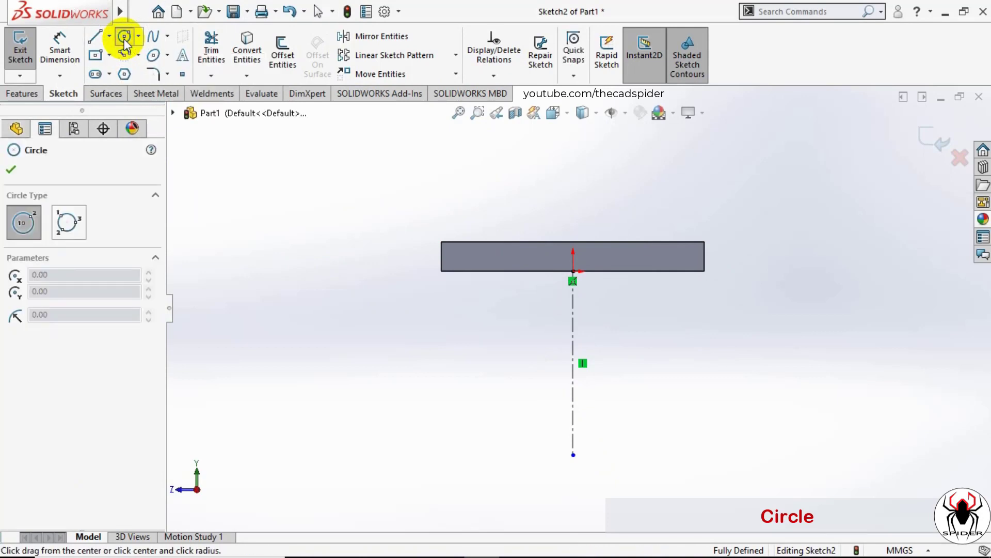
click(573, 455)
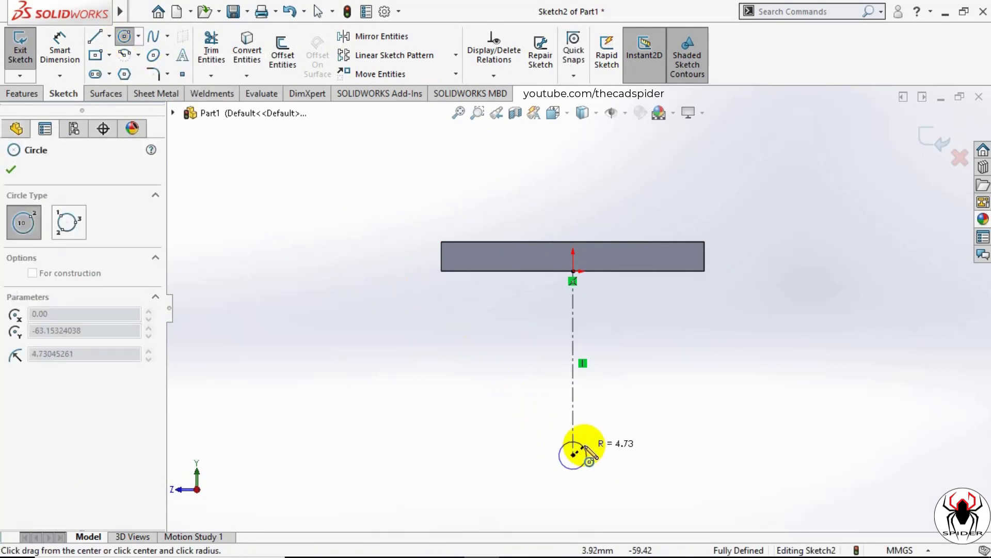
click(593, 431)
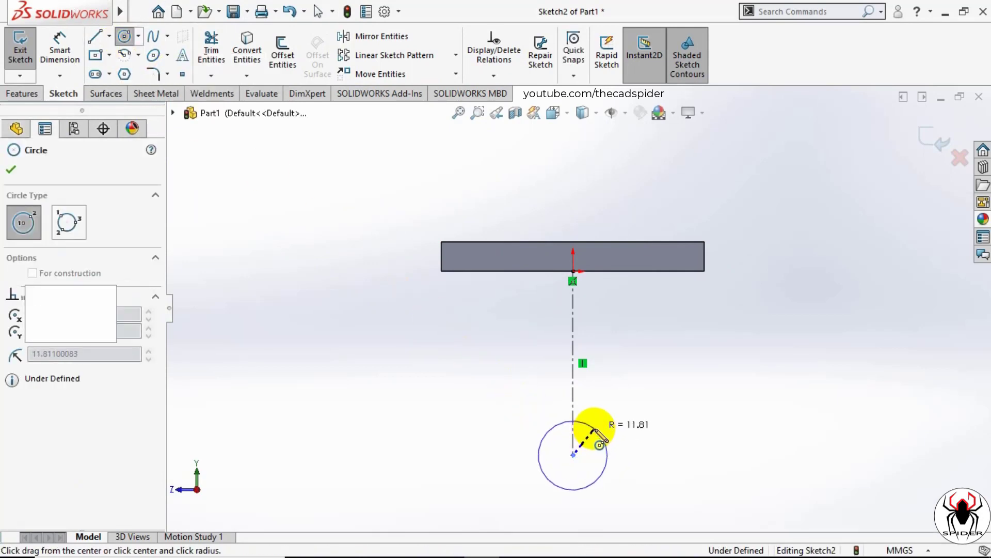
click(573, 455)
click(616, 405)
key(Escape)
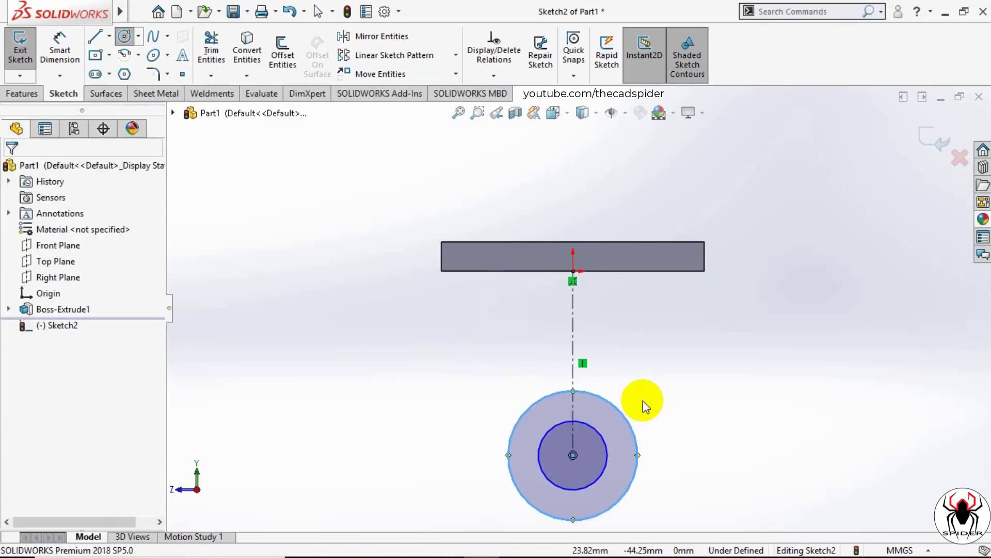
key(Escape)
key(f)
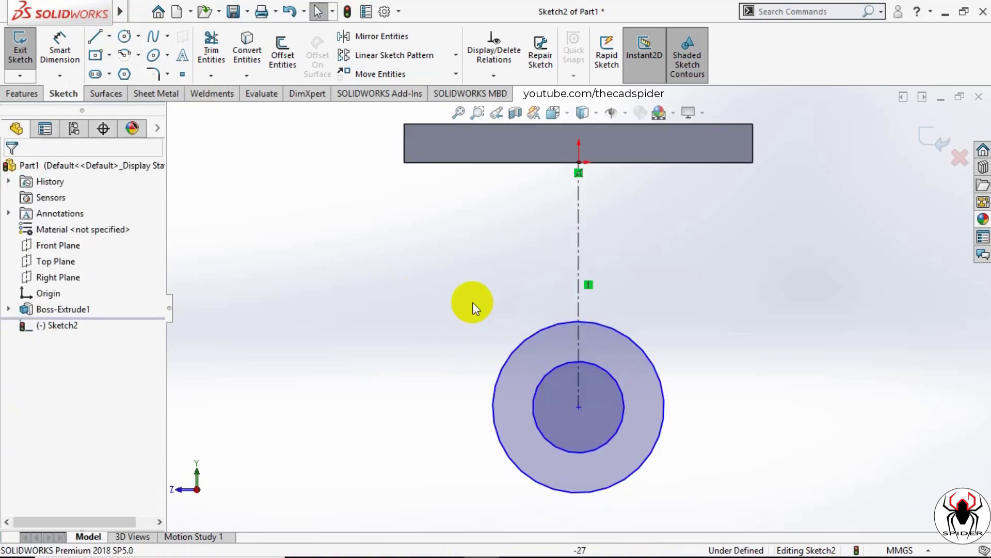
Step: Sketch connected lines from a tangent point on the outer circle, along the plate's full lower edge, and back to the circle's opposite tangent point
click(94, 36)
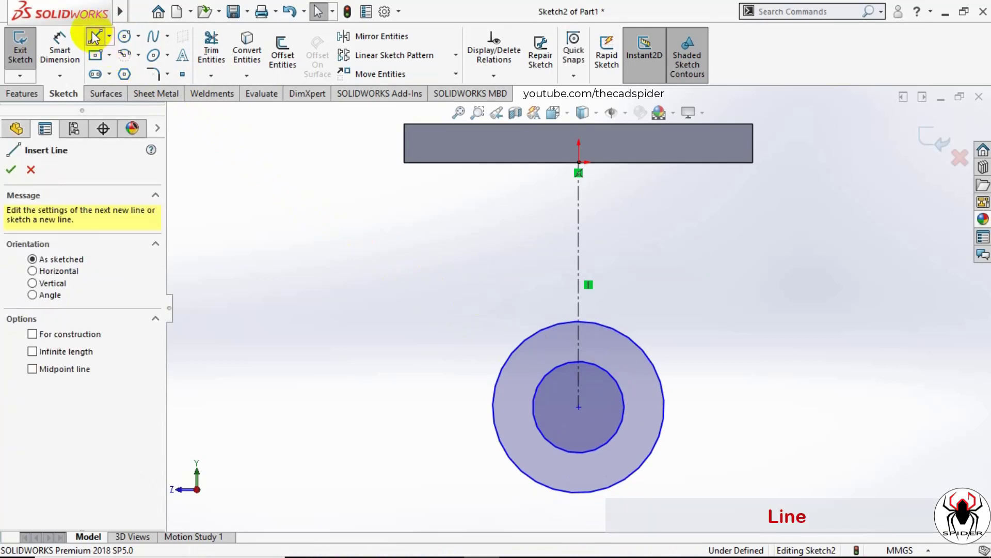
click(500, 447)
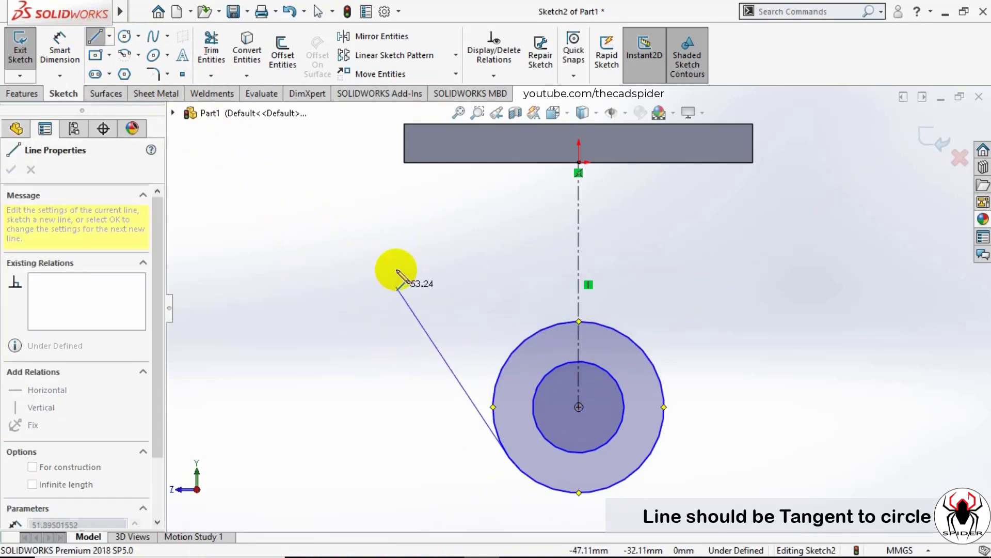
click(405, 163)
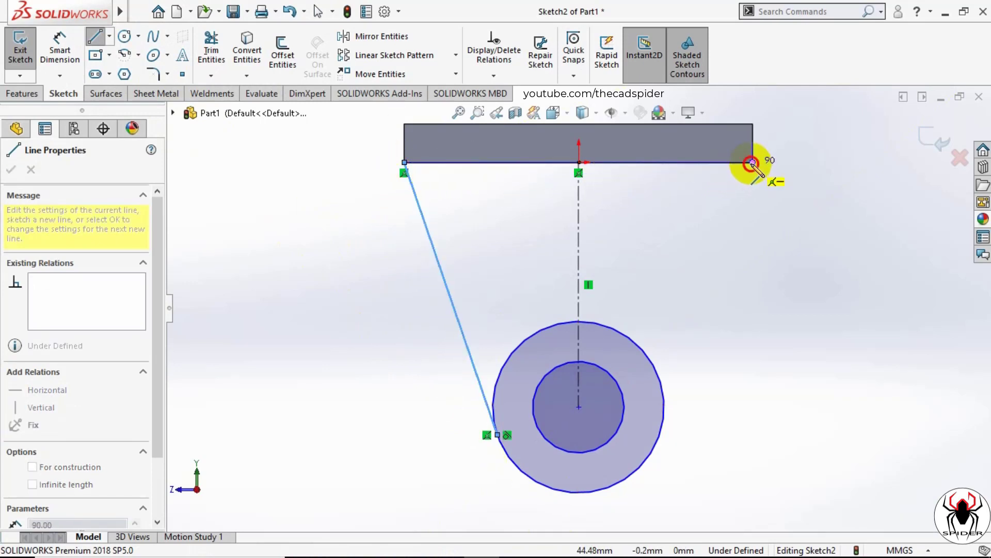
click(752, 162)
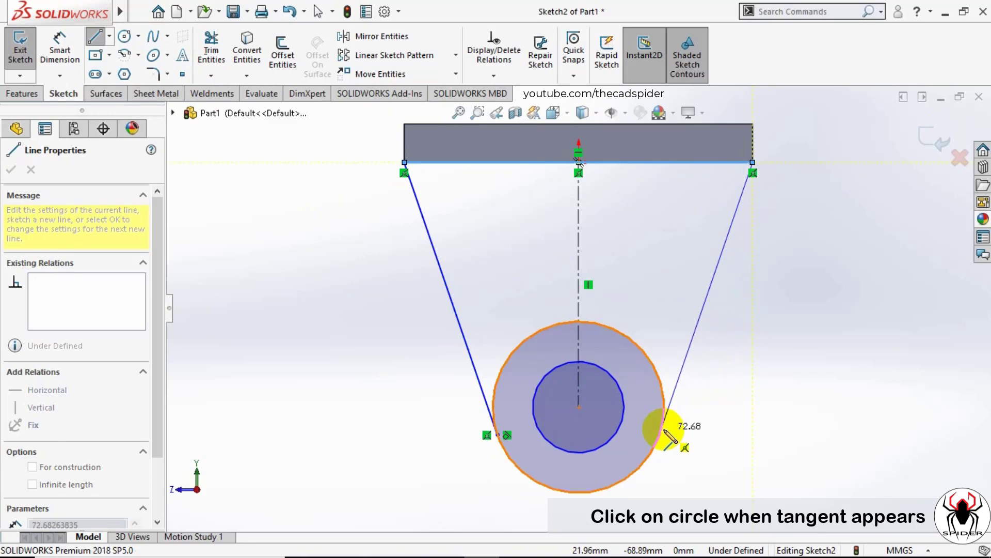
scroll(667, 434, down, 4)
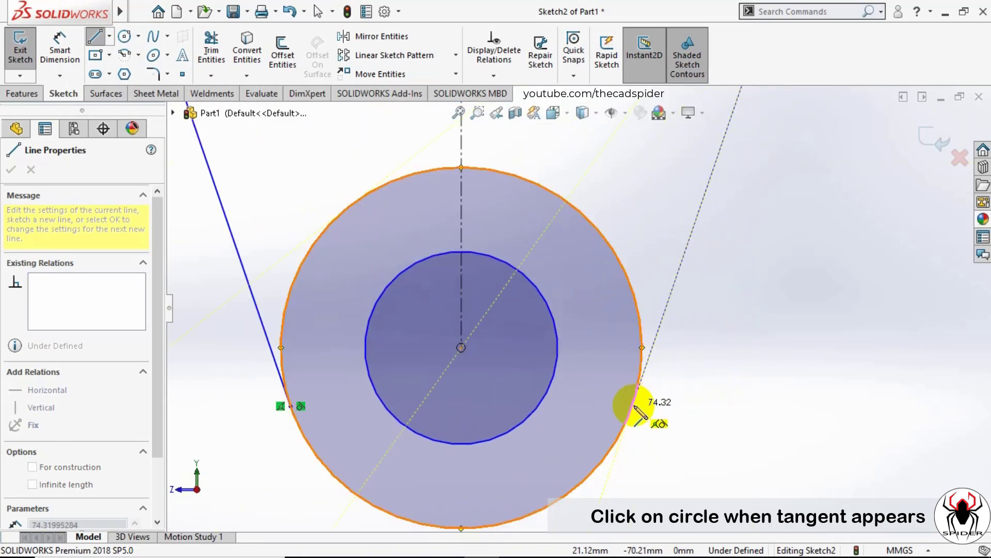
click(633, 406)
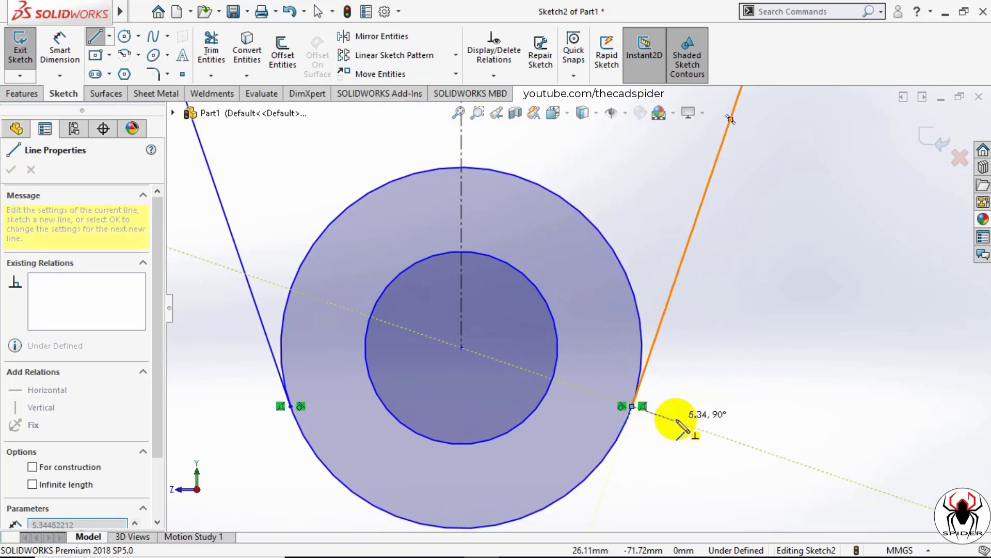
key(Escape)
scroll(684, 424, up, 4)
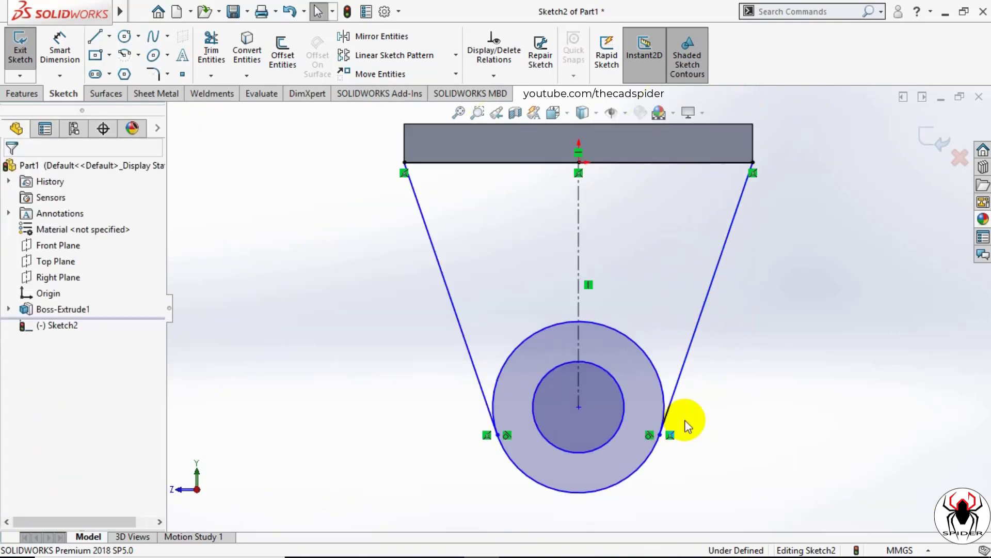
Step: Dimension the vertical centerline's length to 90 mm
click(60, 47)
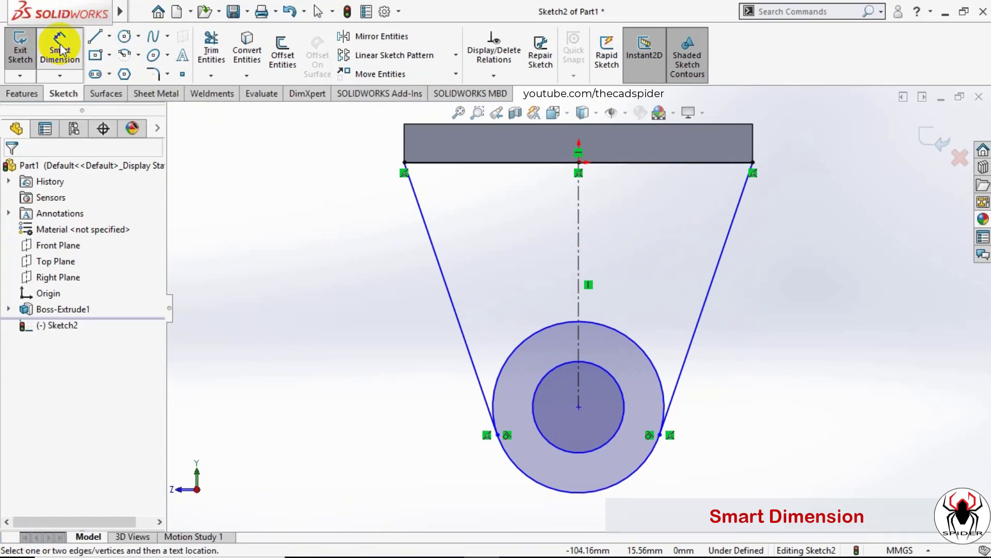
click(579, 228)
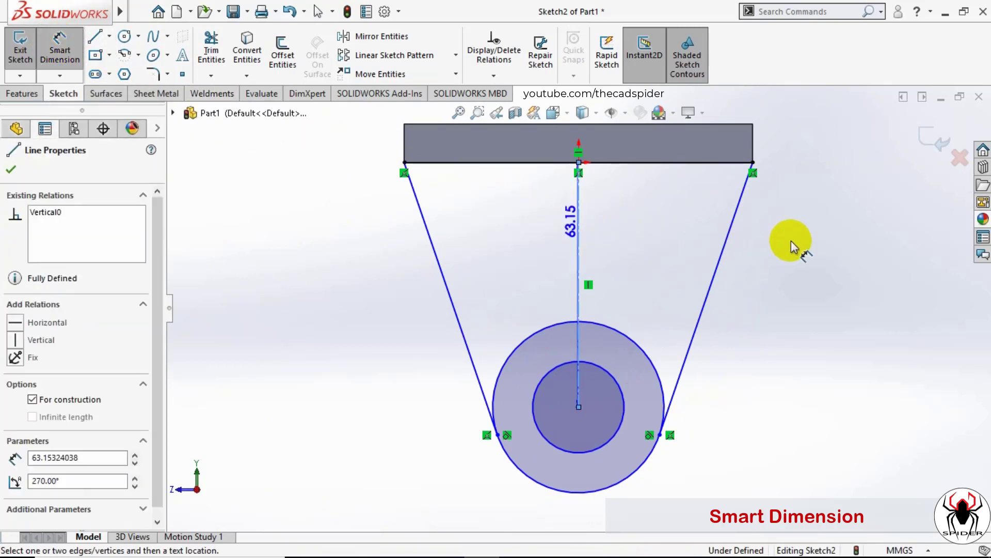
click(820, 249)
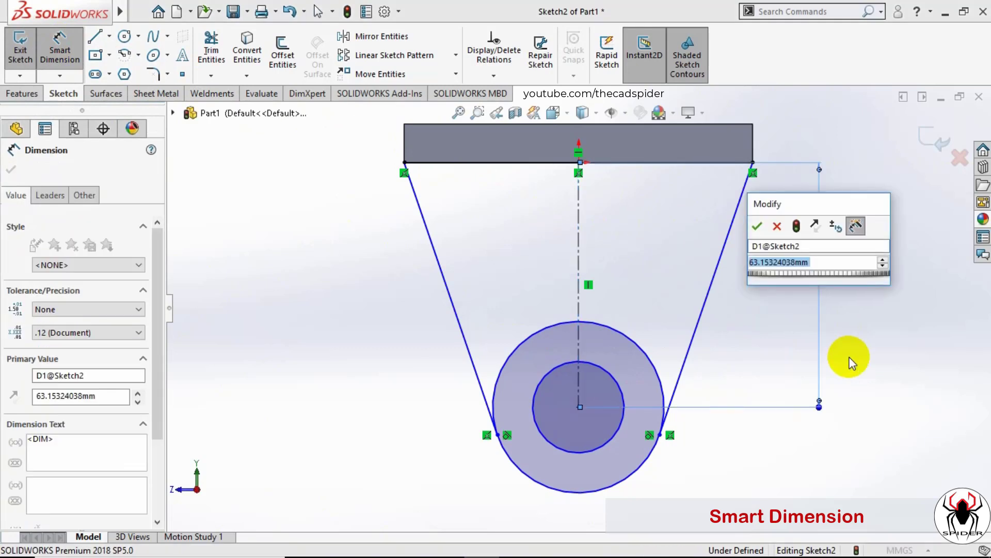
text(90)
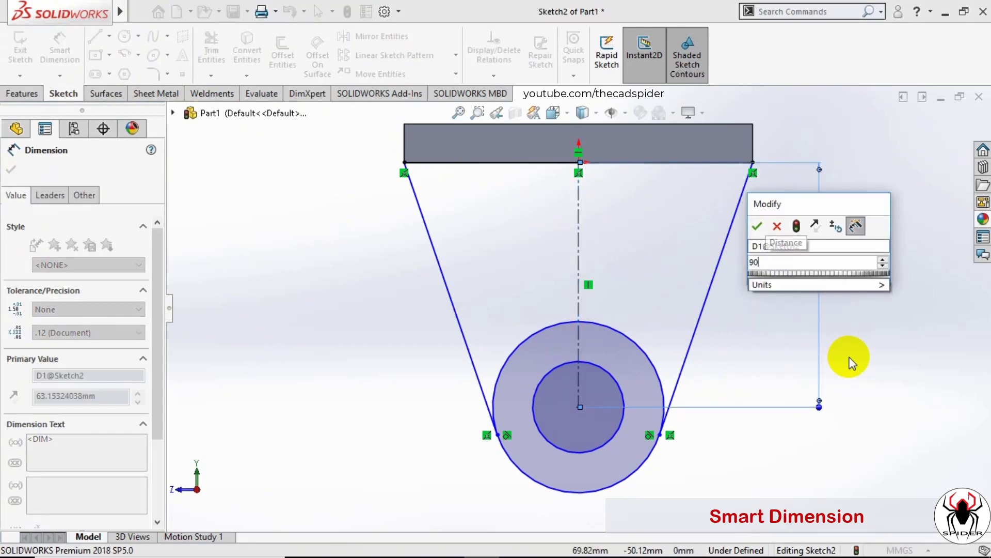
key(Return)
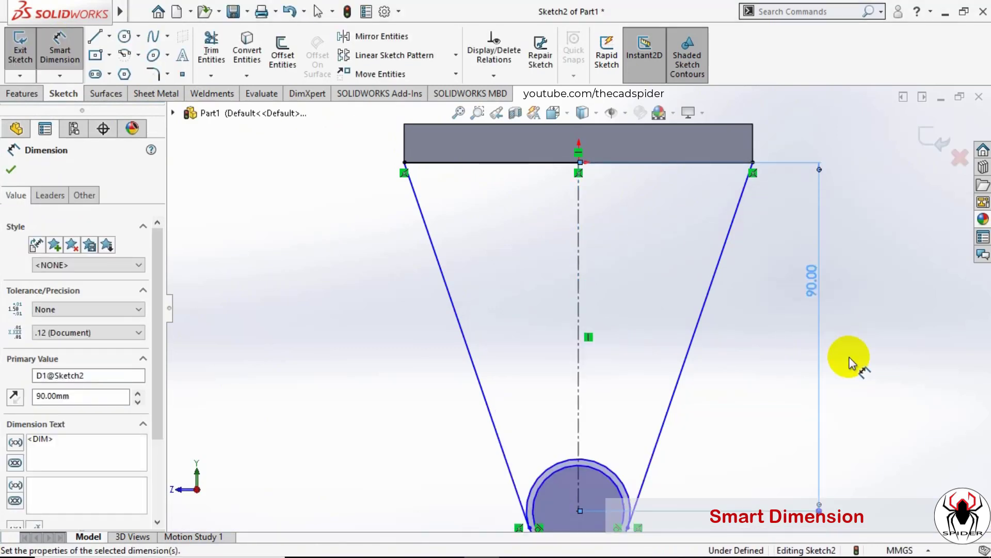
key(f)
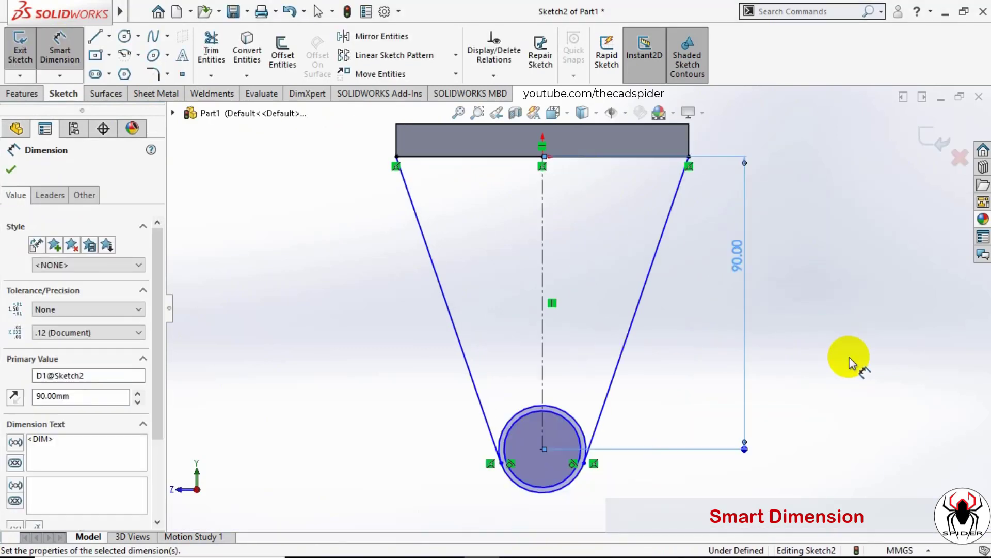
Step: Dimension the inner circle's diameter to 20 mm
click(579, 428)
click(606, 504)
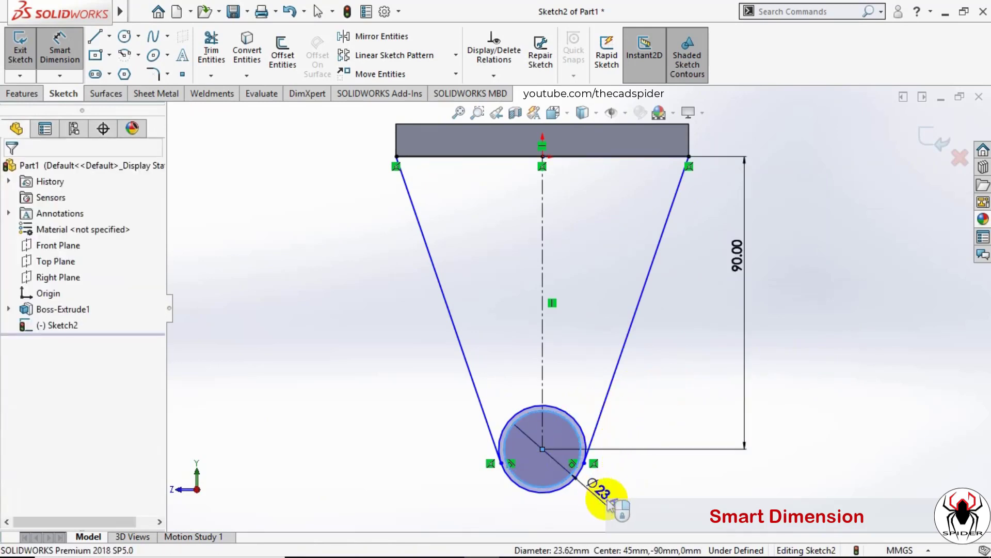
text(20)
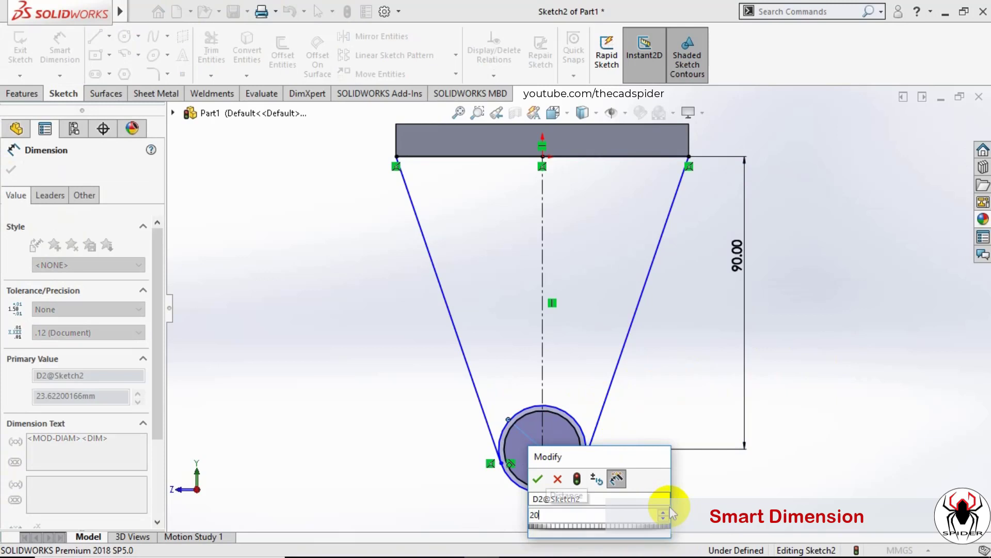
key(Return)
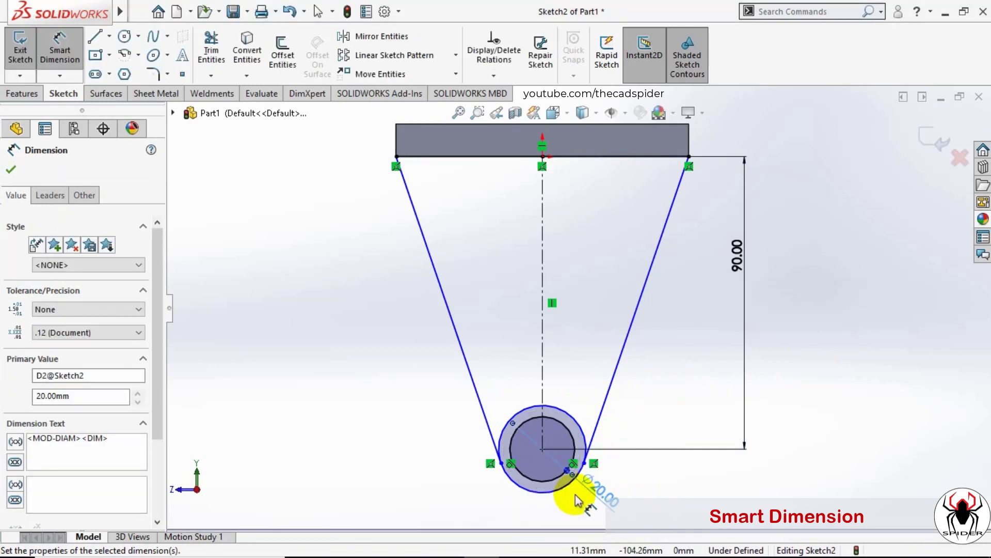
Step: Dimension the outer circle's diameter to 30 mm
scroll(534, 497, down, 3)
scroll(534, 497, down, 2)
scroll(726, 362, down, 2)
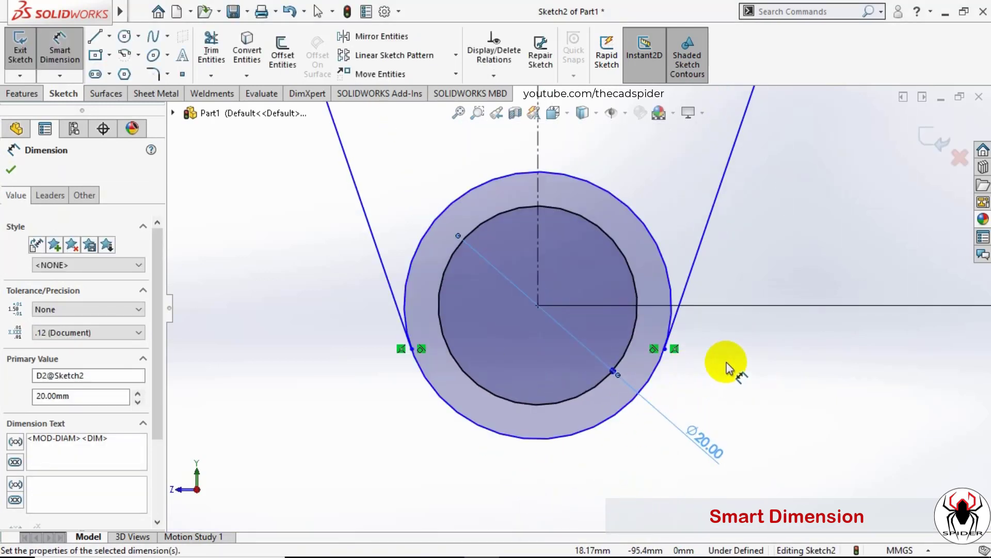
click(467, 419)
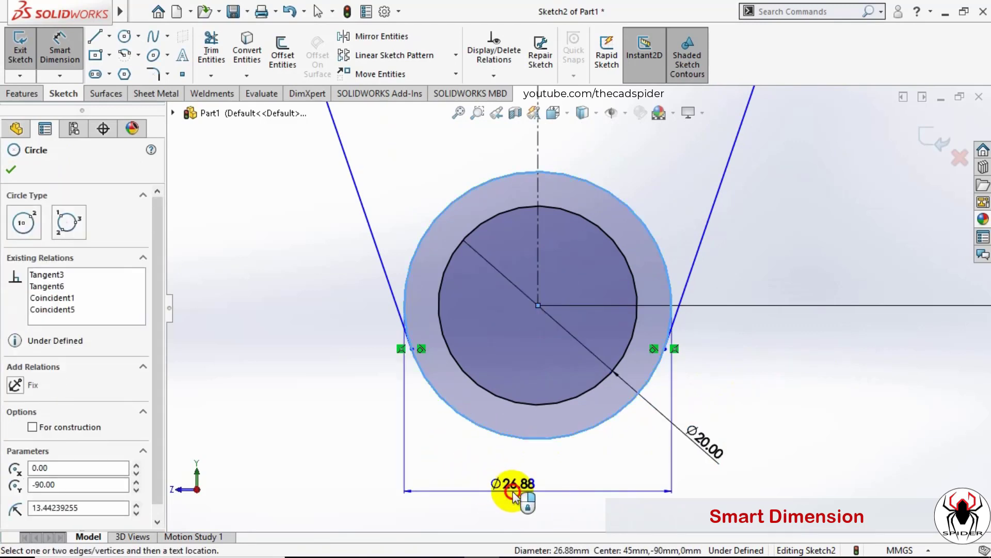
click(522, 497)
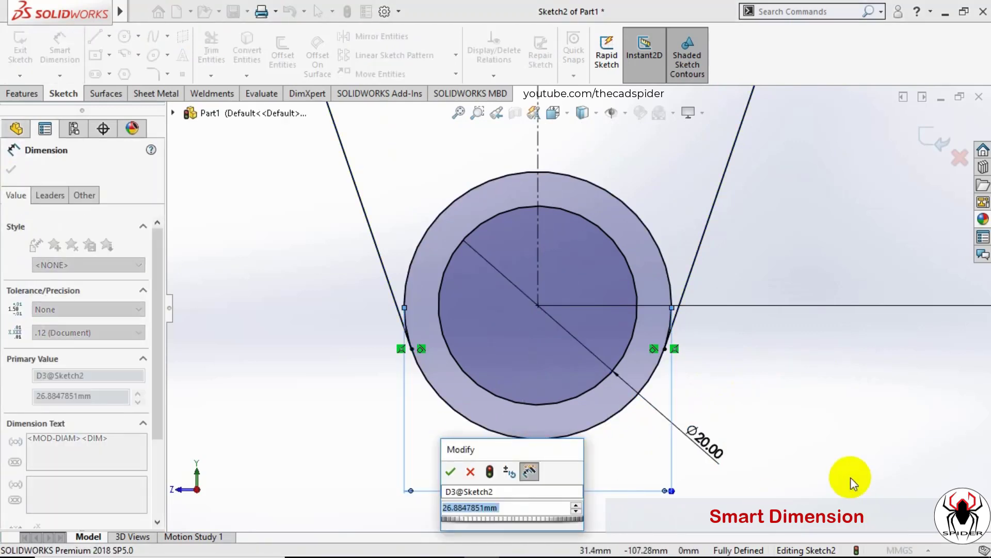
text(30)
key(Return)
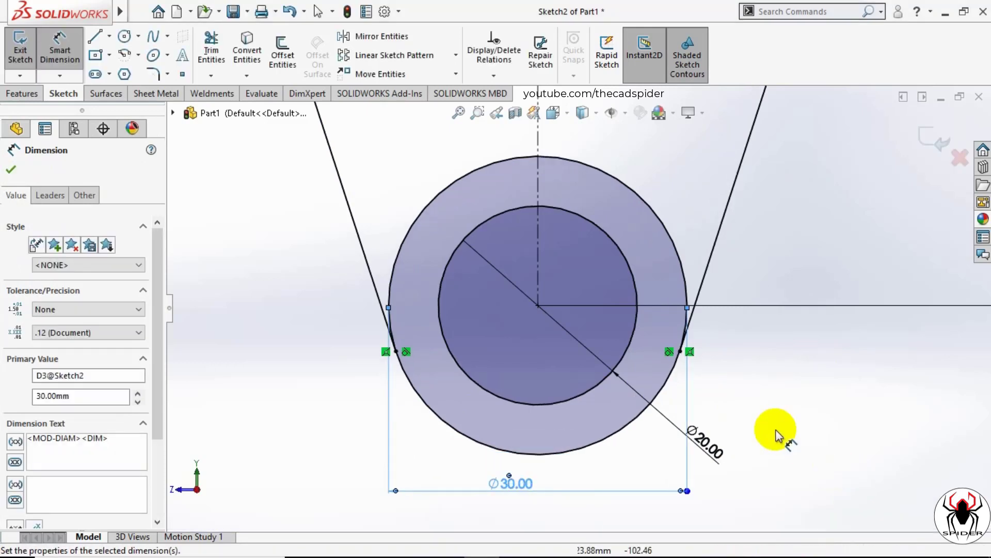
Step: Trim away the outer circle's upper arc between the two tangent lines with Power trim, on both sides of the centerline
click(207, 51)
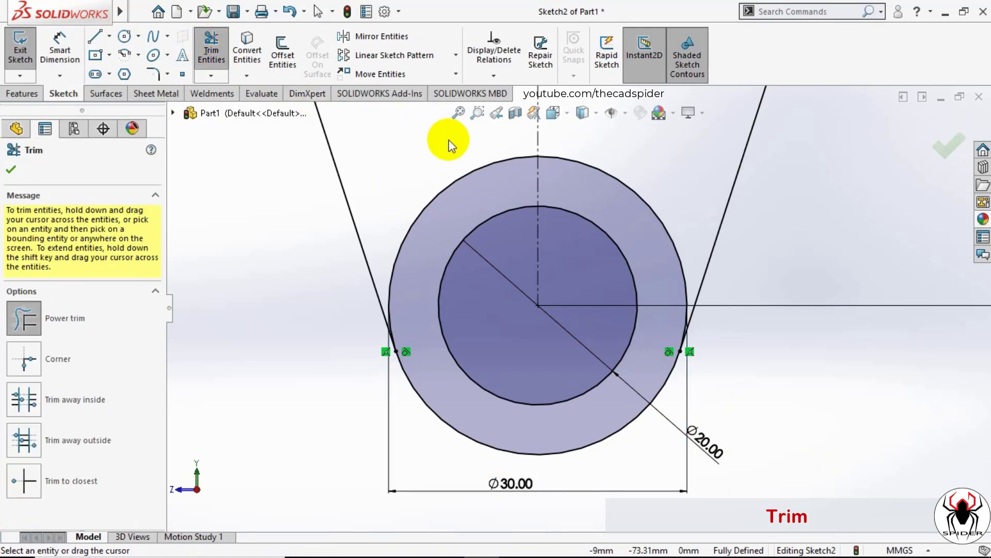
drag(450, 145, 470, 188)
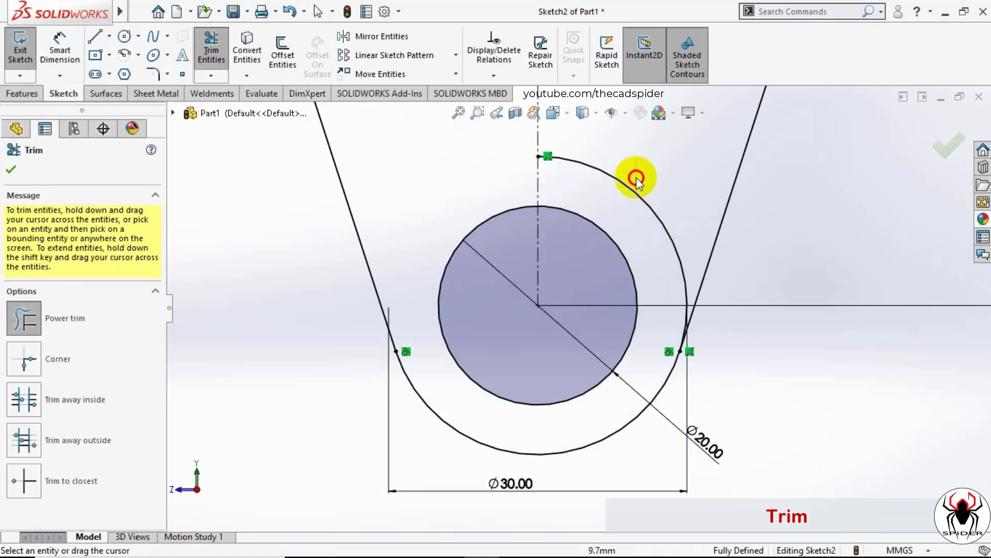
drag(636, 177, 629, 206)
key(f)
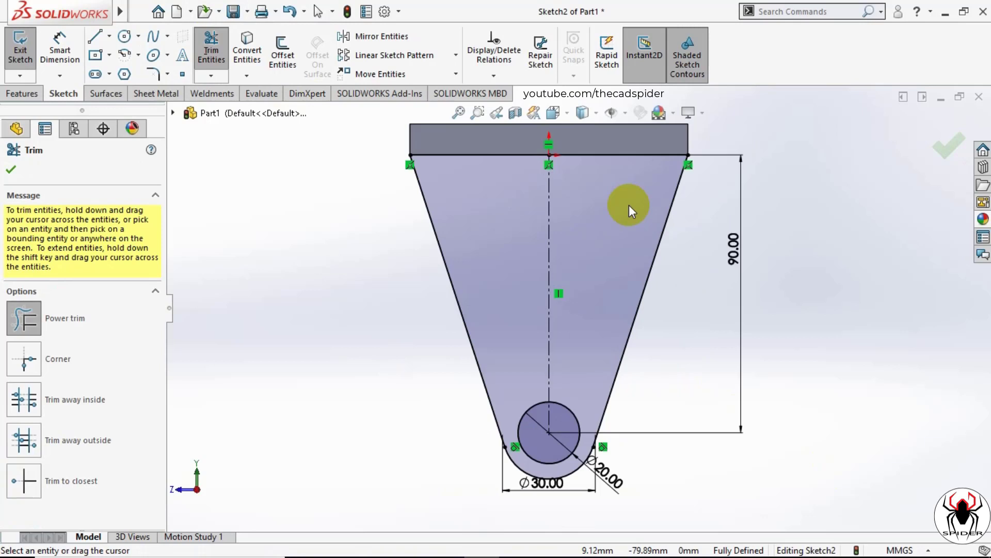
key(Escape)
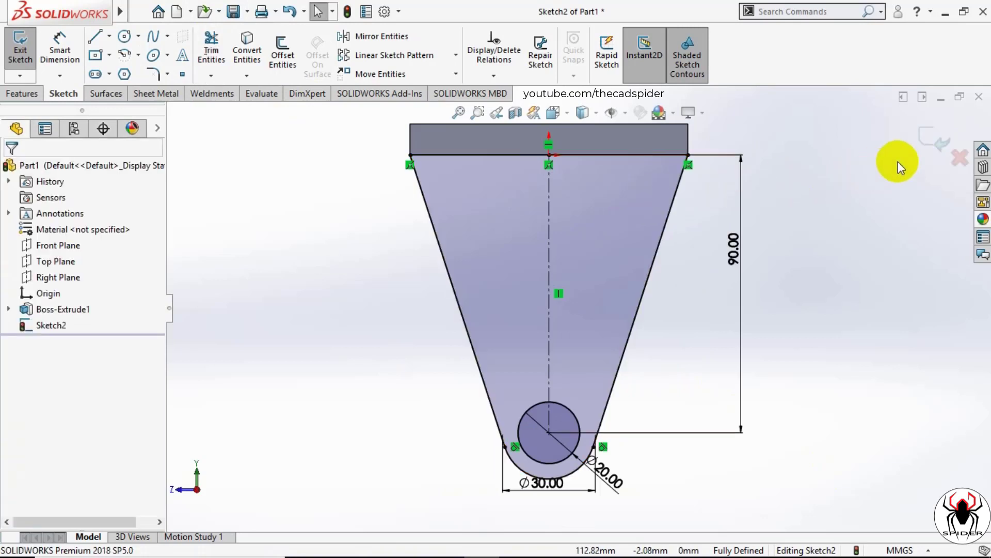
Step: Finish the sketch and extrude the tapered profile with a Blind depth of 10 mm, reversed so that it runs under the plate
click(938, 148)
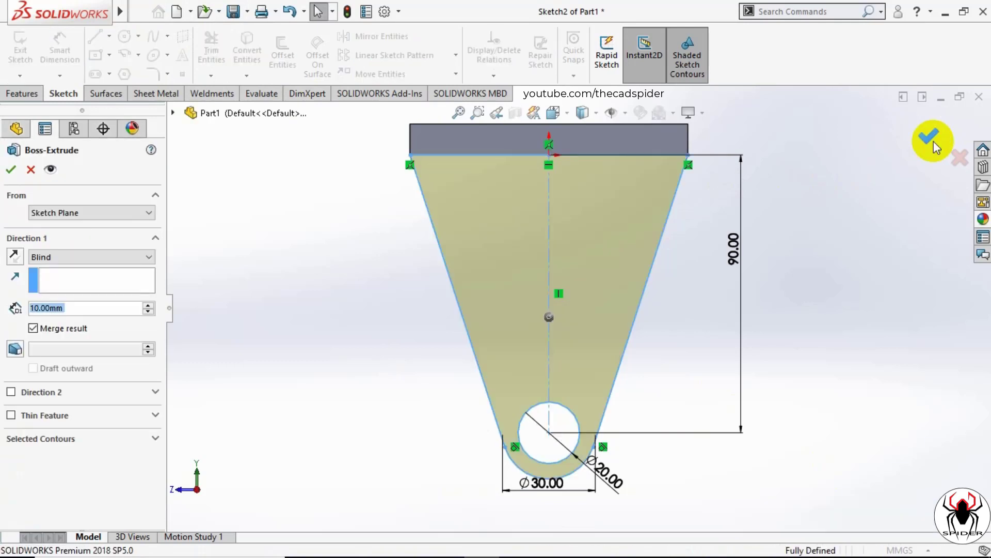
click(553, 112)
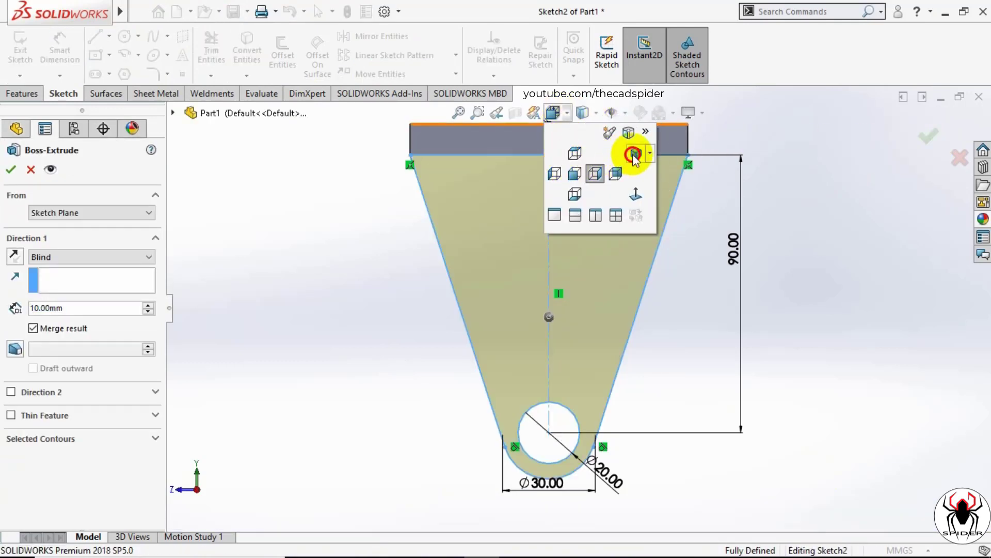
click(634, 153)
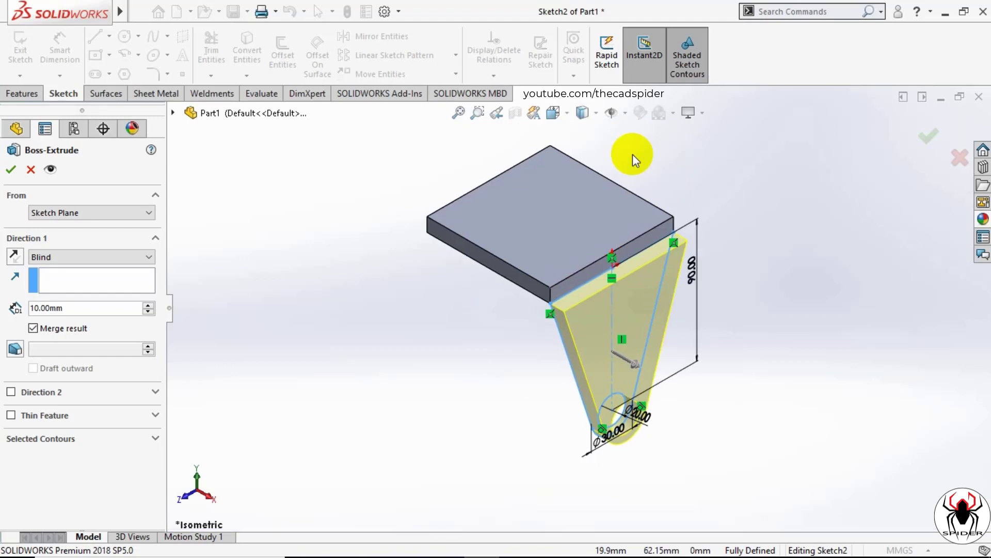
click(90, 257)
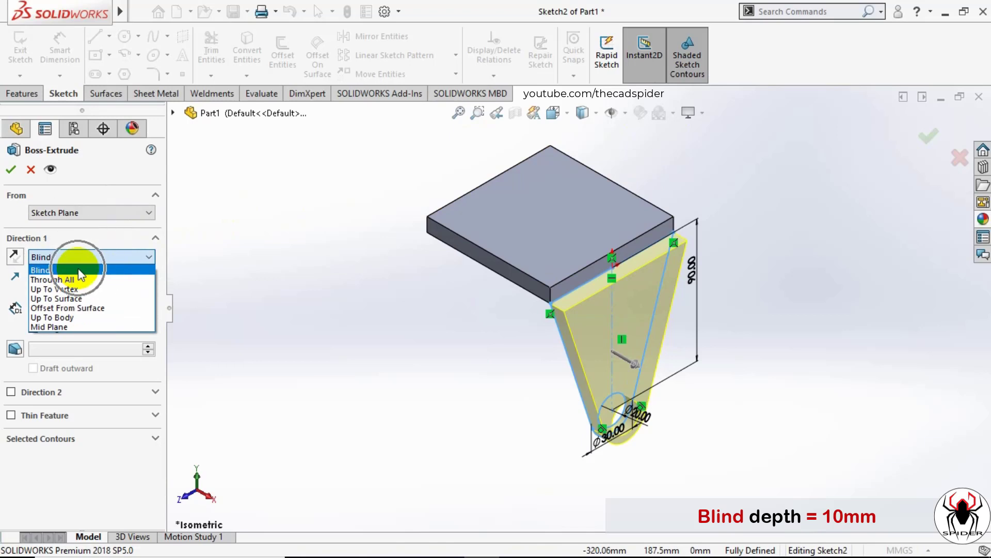
click(78, 269)
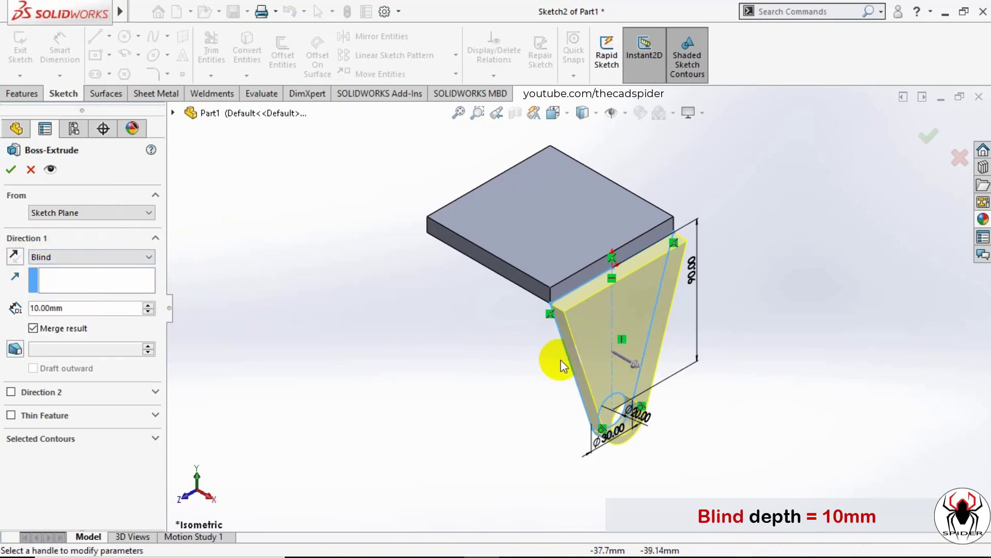
click(20, 255)
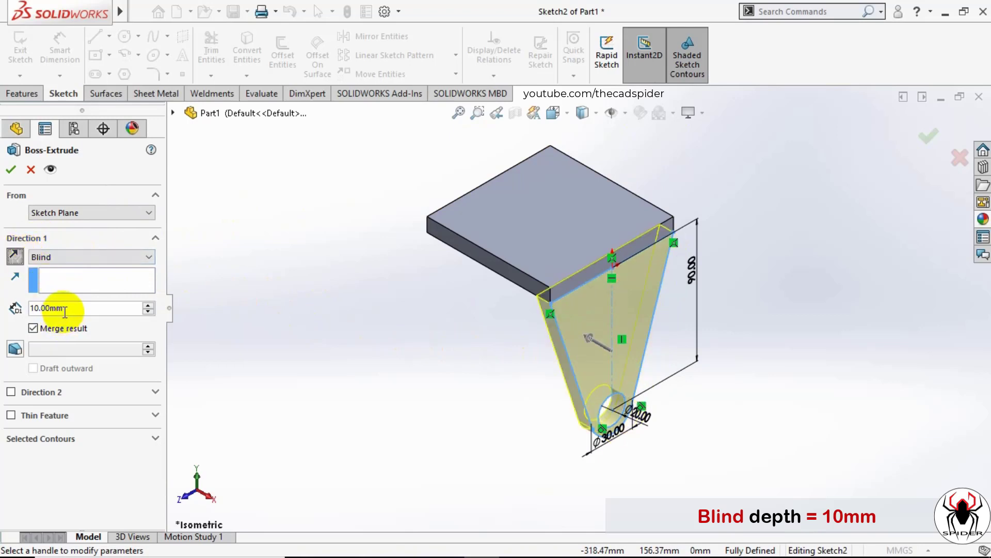
click(34, 309)
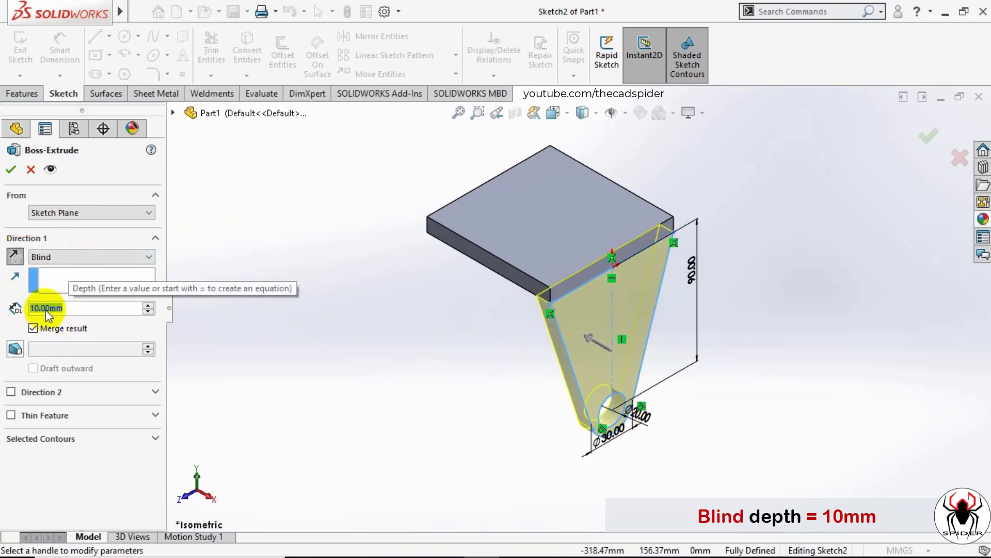
click(10, 170)
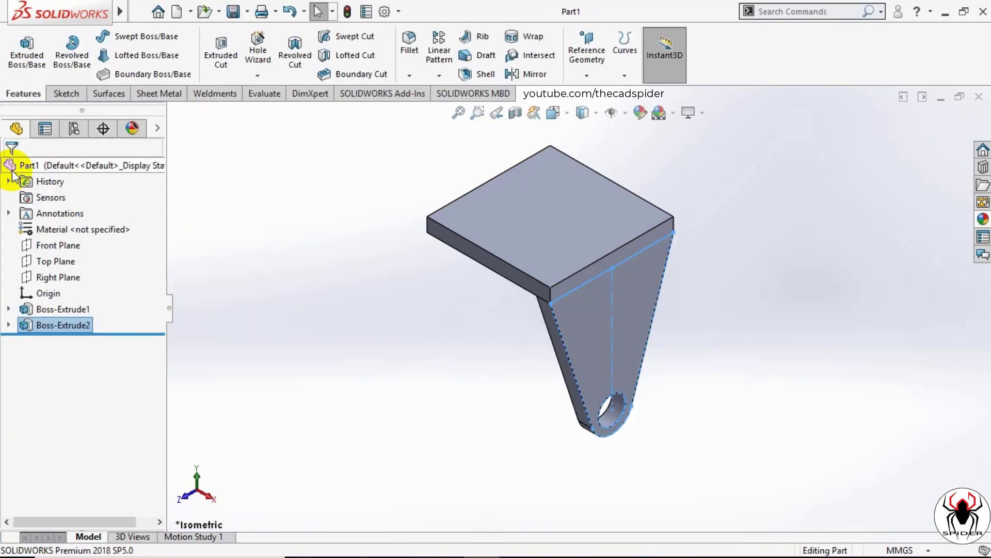
Step: Start an Extruded Boss sketch on the tapered arm's outer face and convert the hole's circular edge into a sketch circle
click(24, 61)
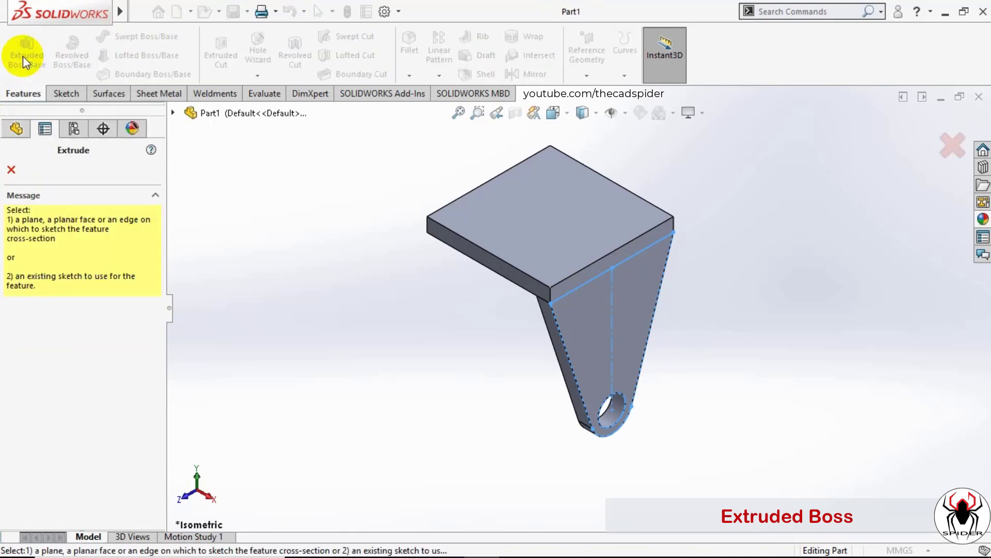
click(645, 297)
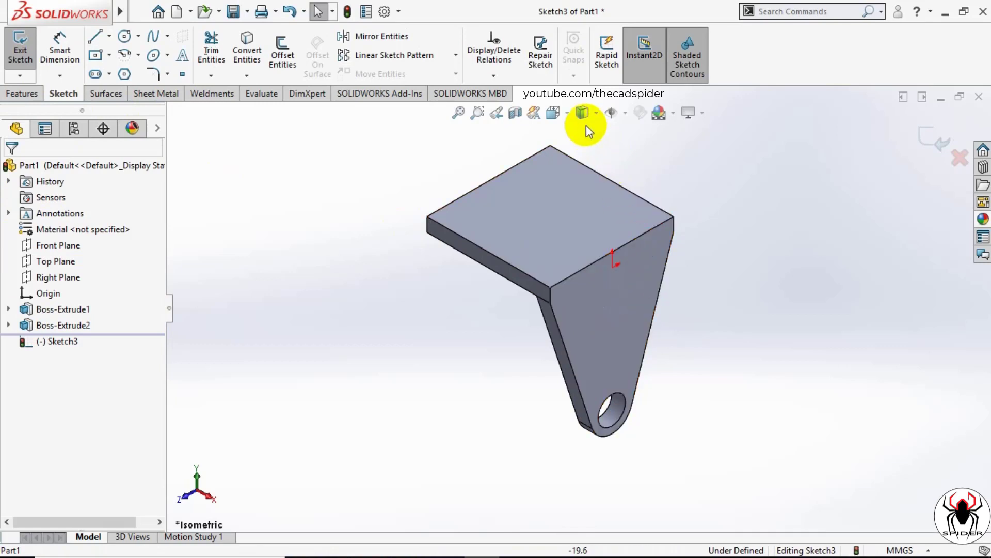
click(567, 113)
click(636, 194)
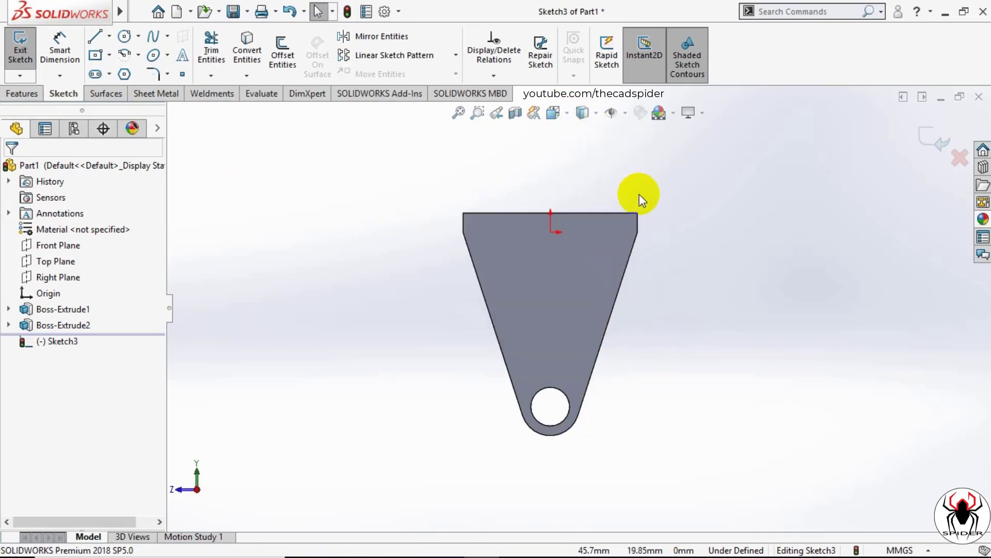
scroll(551, 408, down, 5)
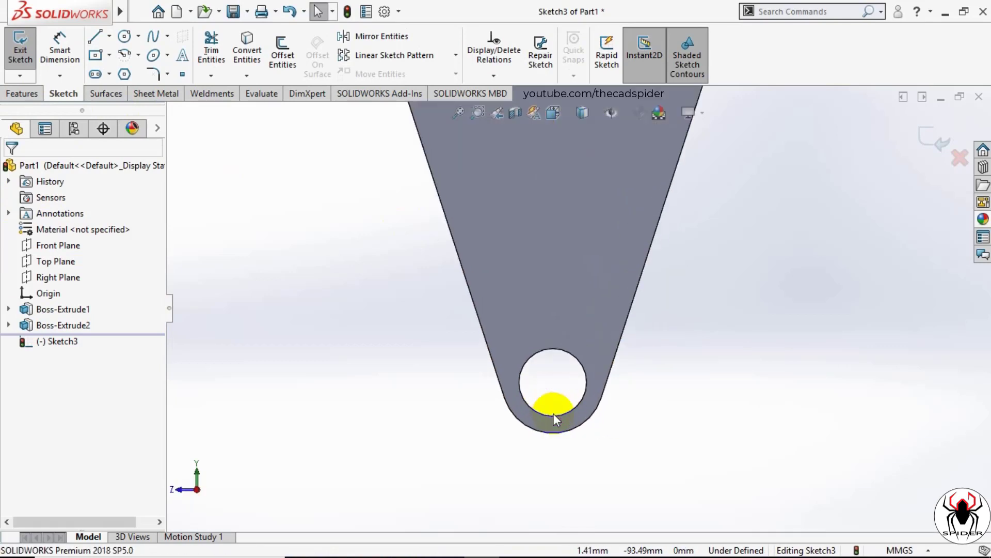
scroll(564, 378, down, 2)
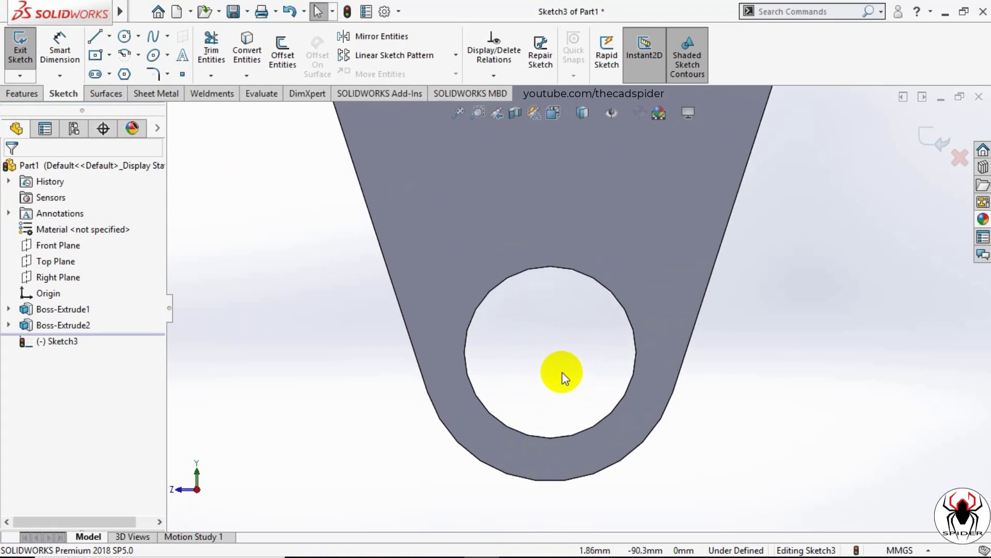
click(251, 52)
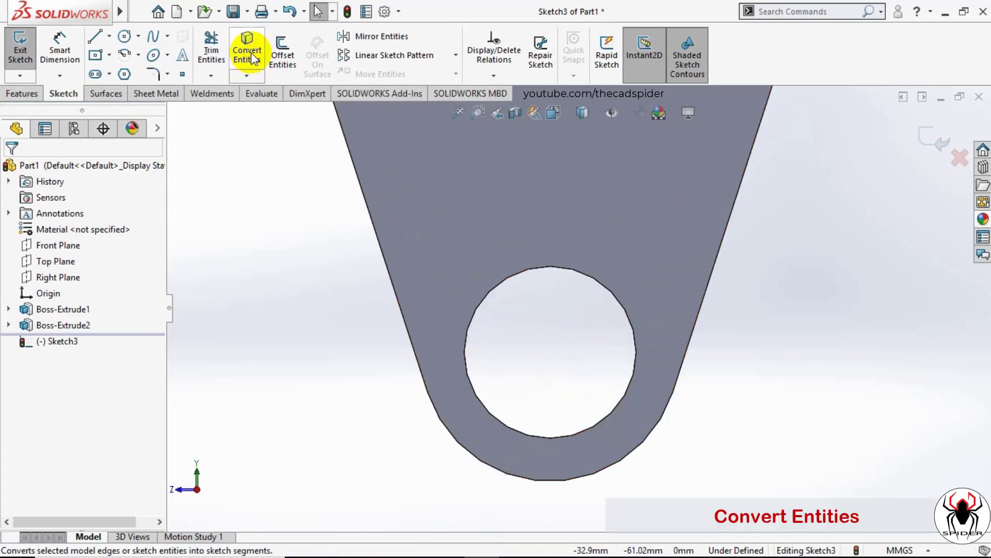
click(501, 283)
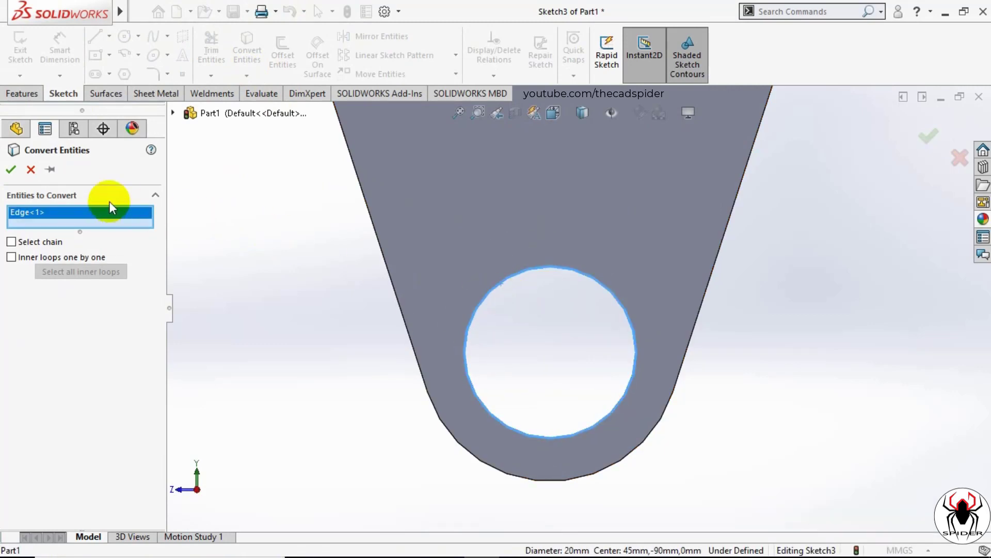
click(11, 170)
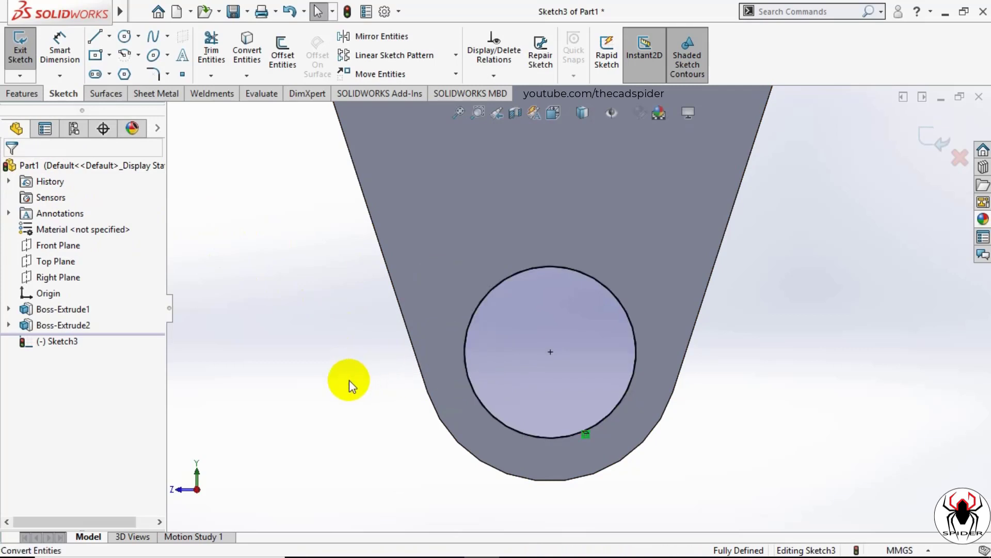
Step: Sketch a circle of about 17.7 mm radius centred on the converted hole circle
click(124, 37)
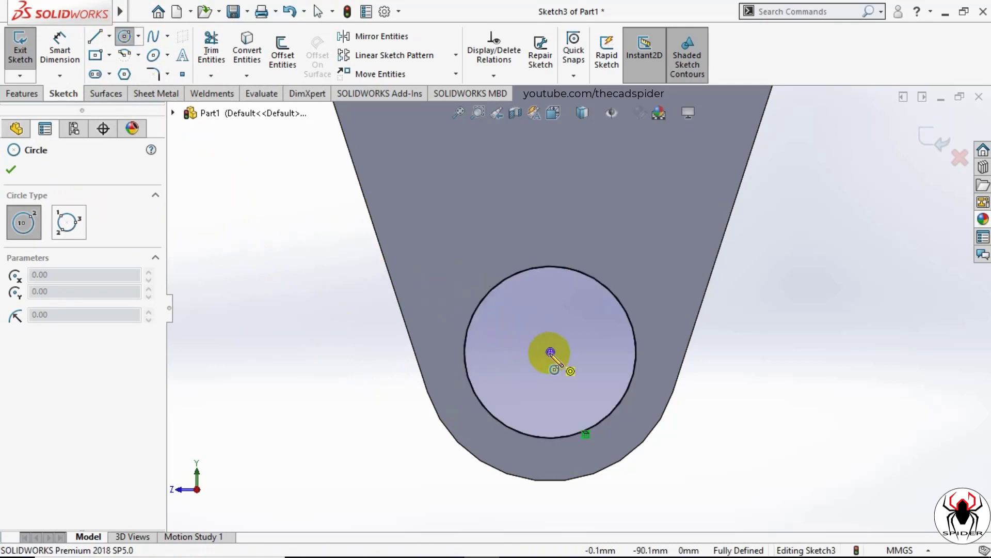
click(550, 352)
click(654, 241)
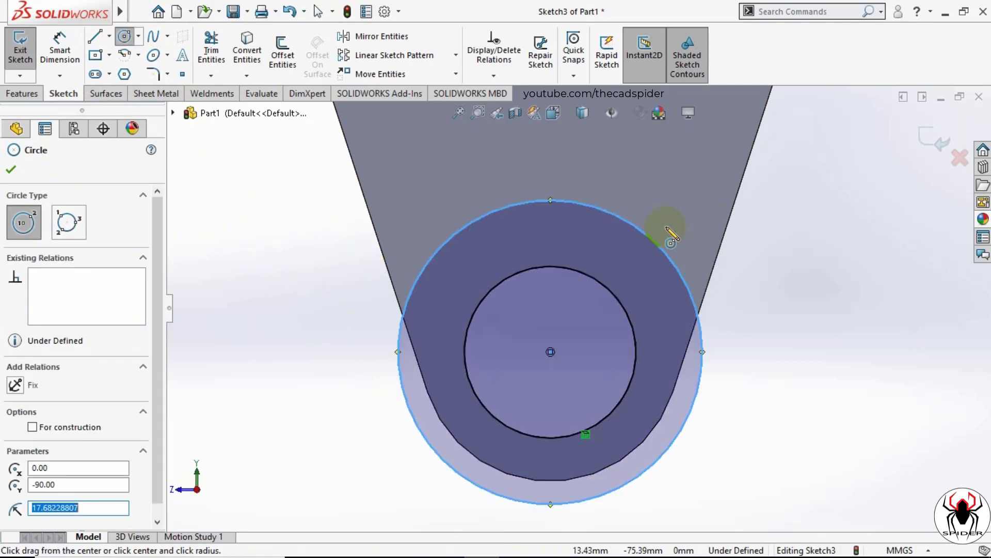
key(Escape)
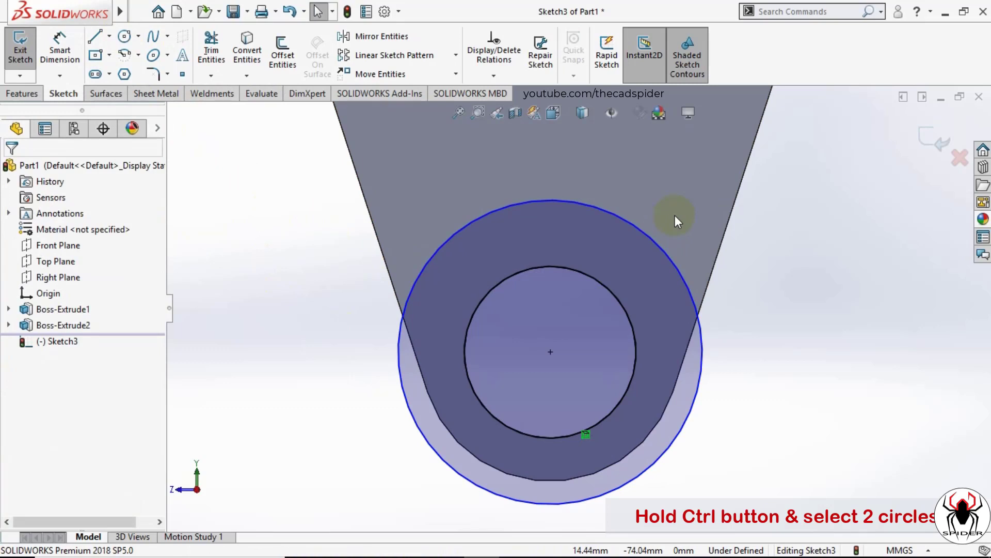
Step: Make the outer circle coradial with the arm's rounded lower edge
click(665, 457)
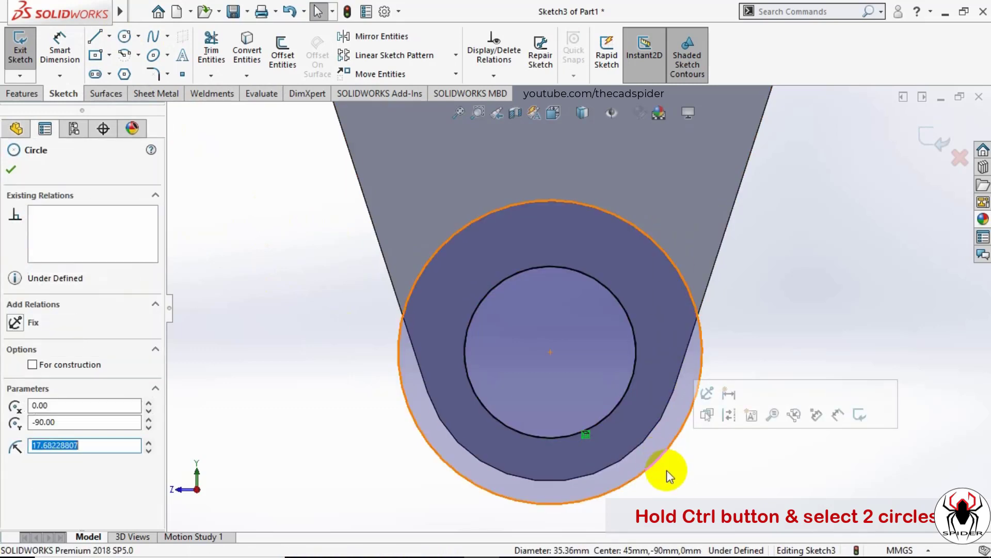
ctrl+click(639, 446)
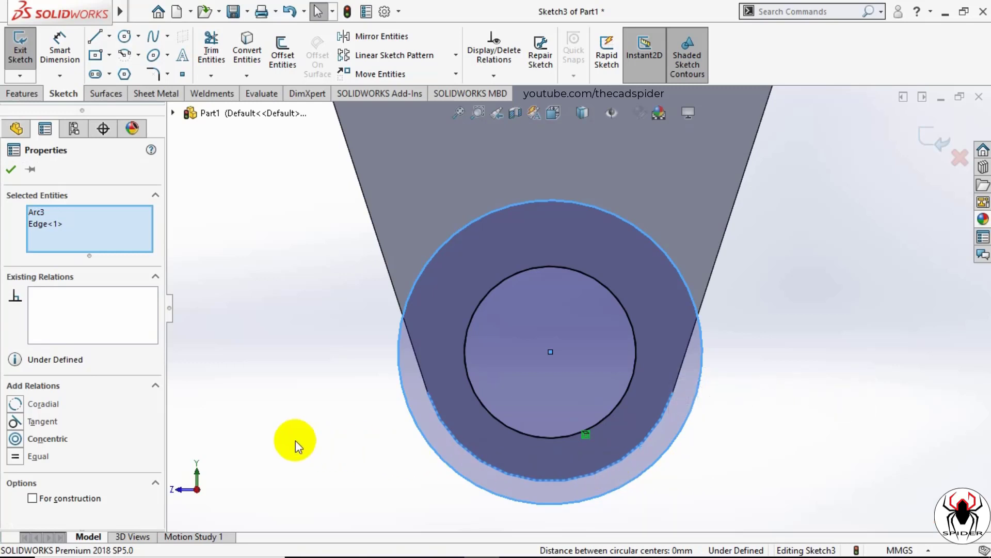
click(15, 404)
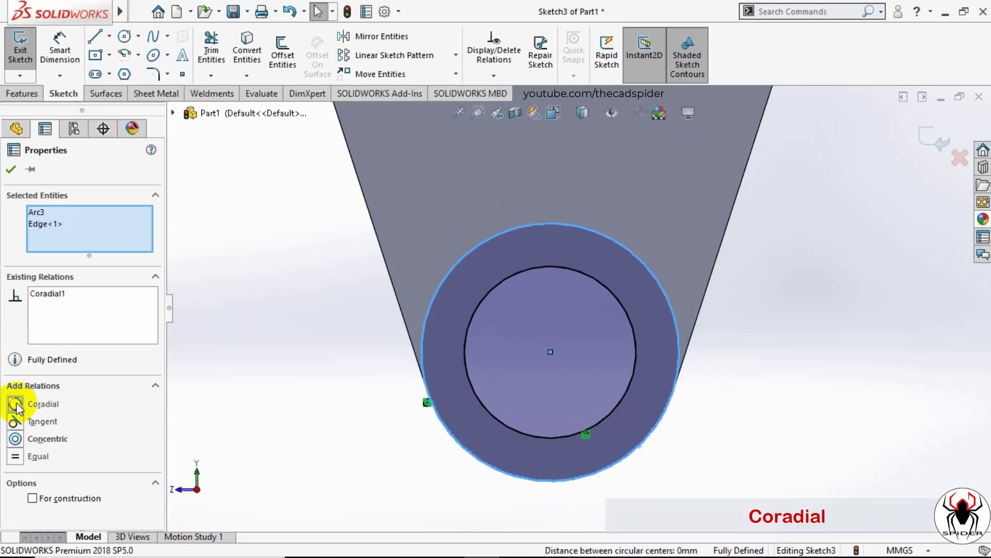
click(11, 169)
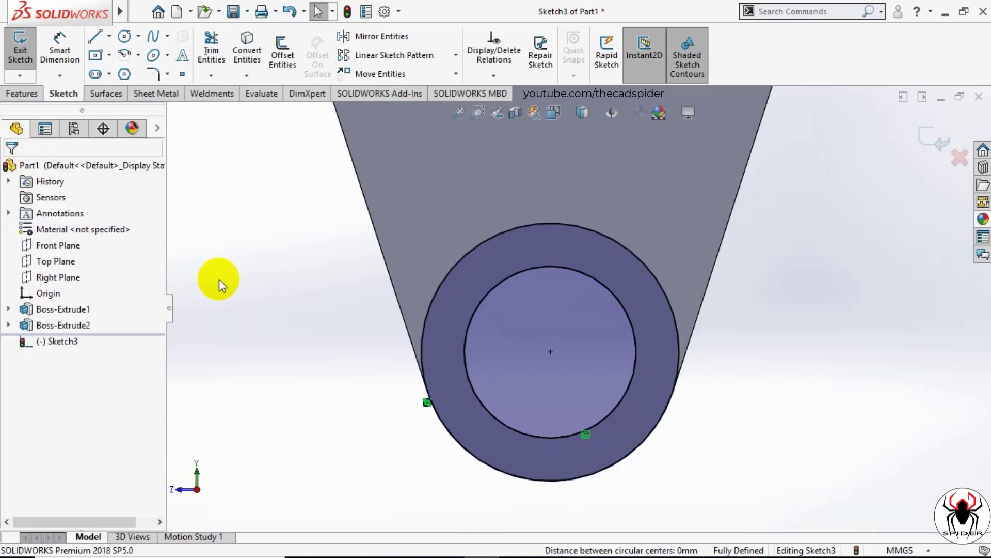
click(424, 404)
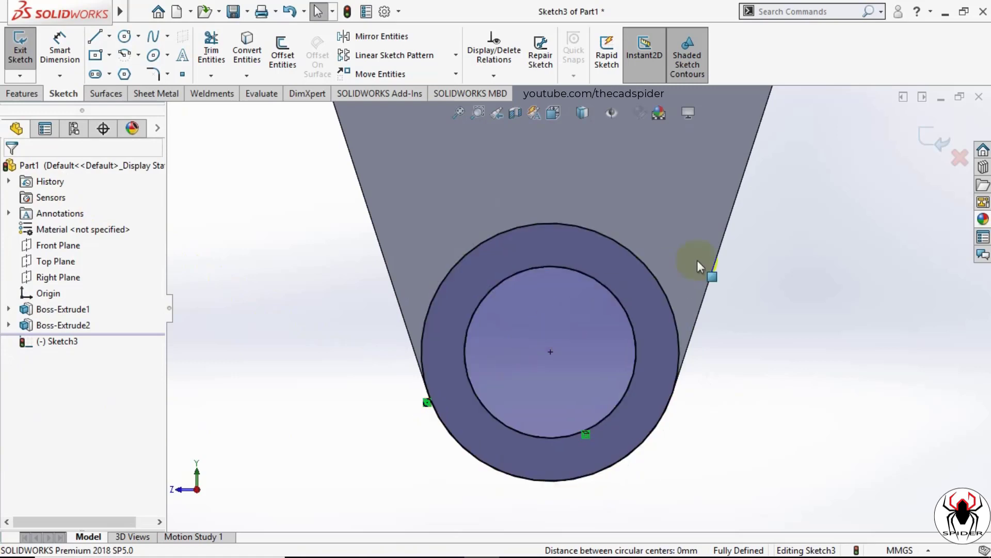
Step: Finish the sketch and extrude the ring as a Mid Plane boss with a depth of 40 mm, merged with the arm
click(934, 137)
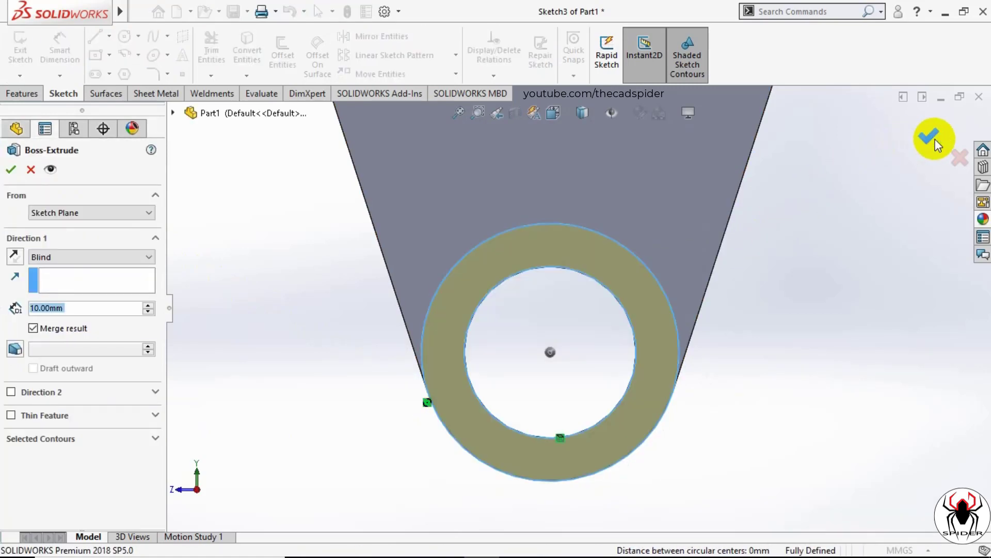
click(567, 113)
click(636, 152)
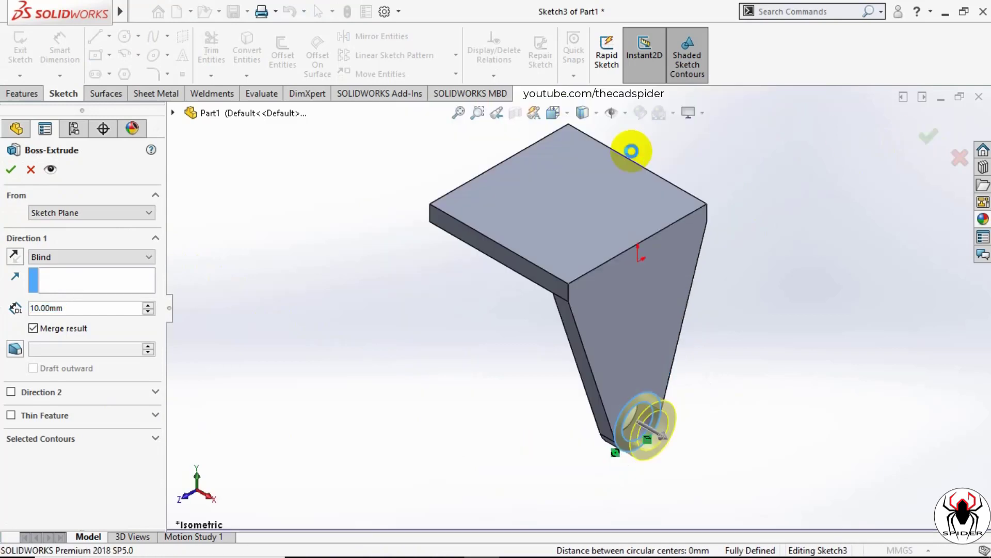
scroll(682, 456, down, 3)
scroll(594, 331, down, 3)
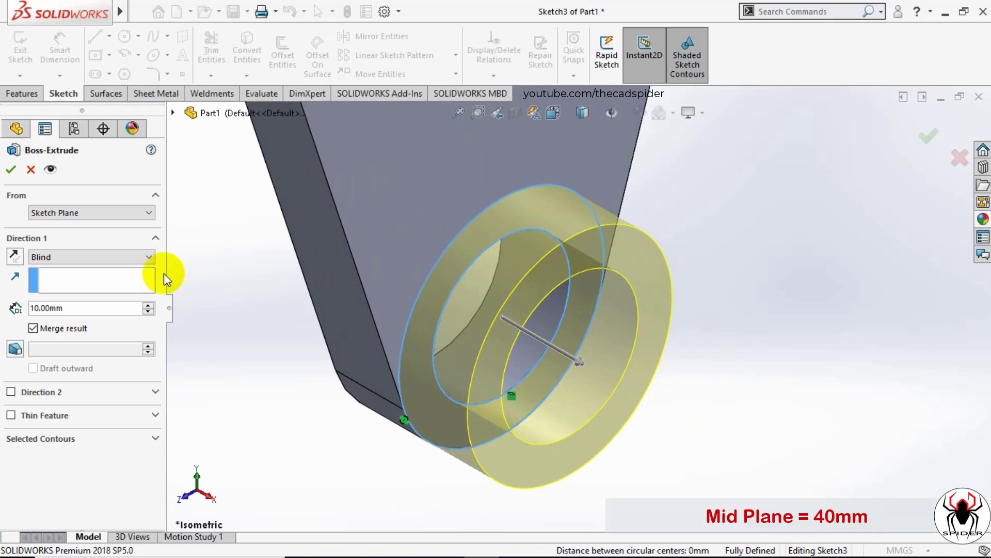
click(138, 260)
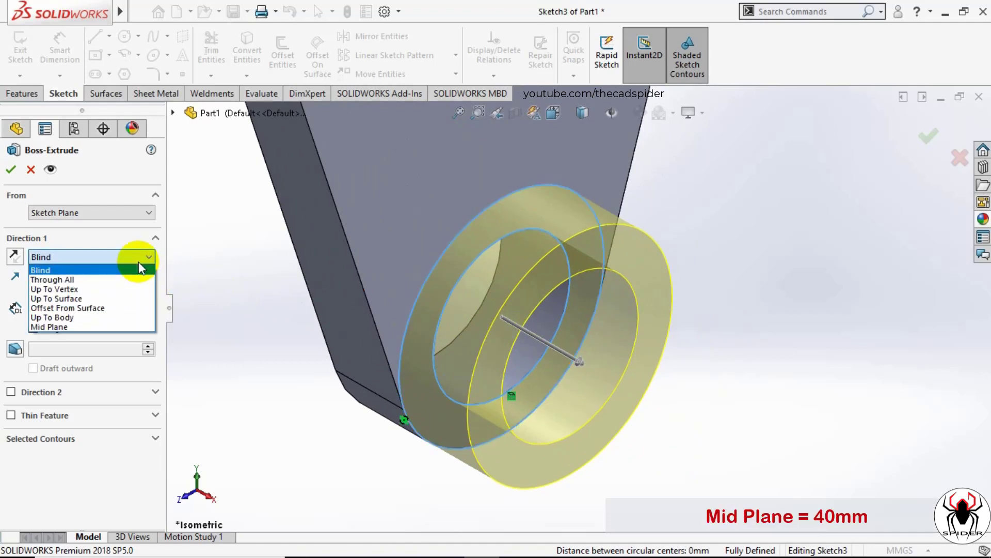
click(121, 325)
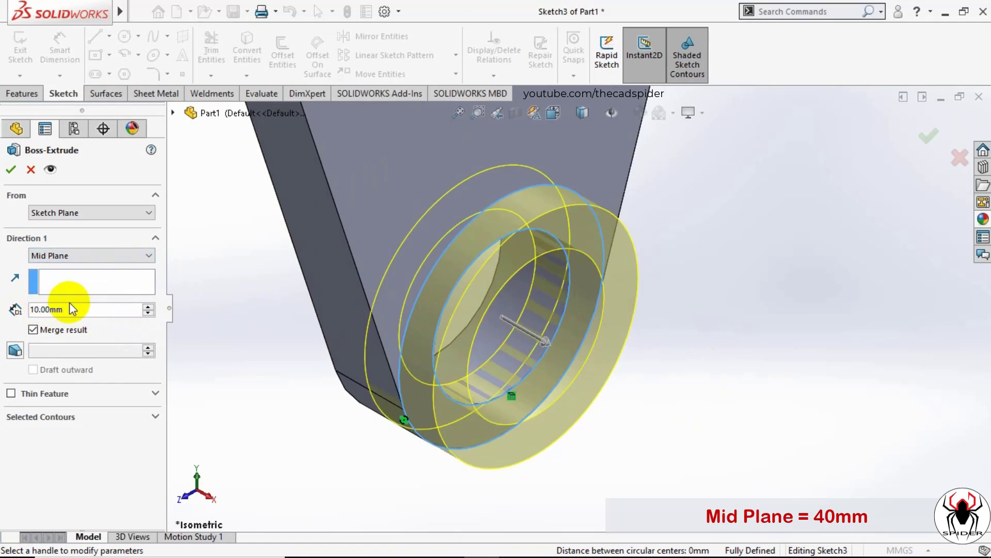
click(56, 310)
text(40)
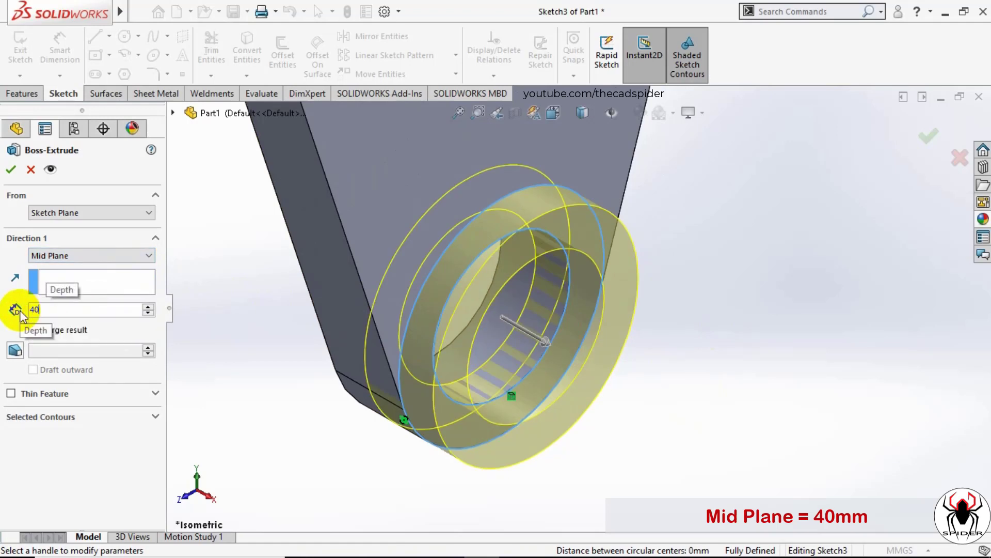
key(Return)
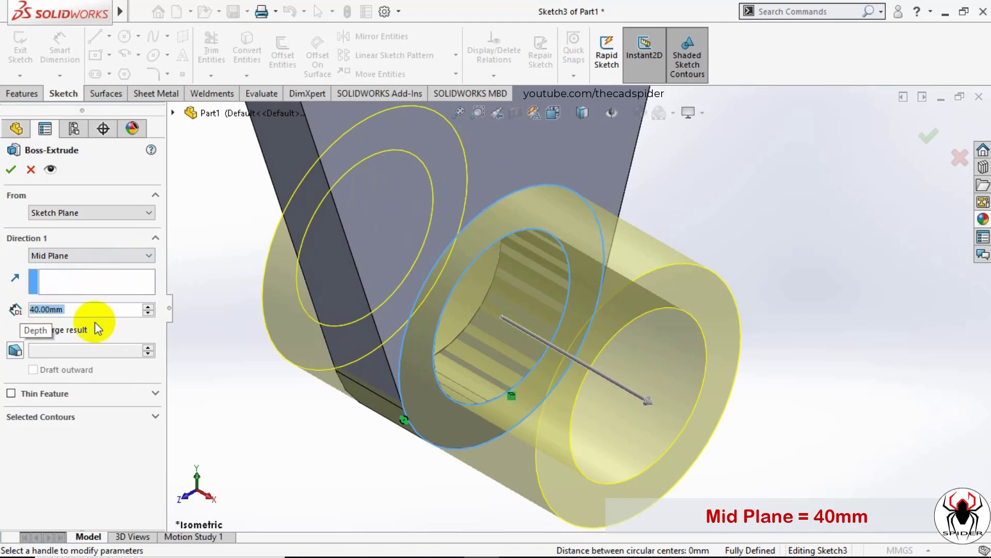
click(564, 113)
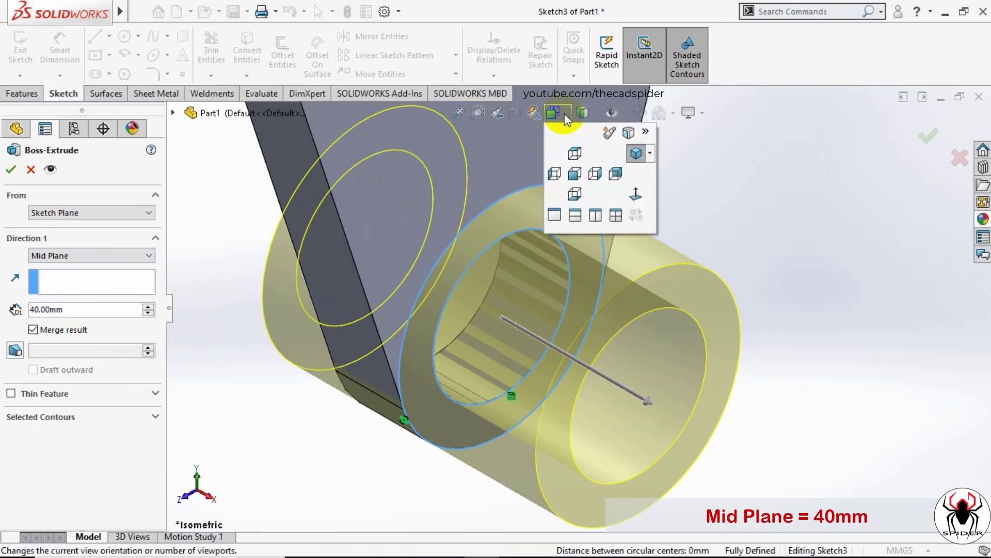
click(573, 168)
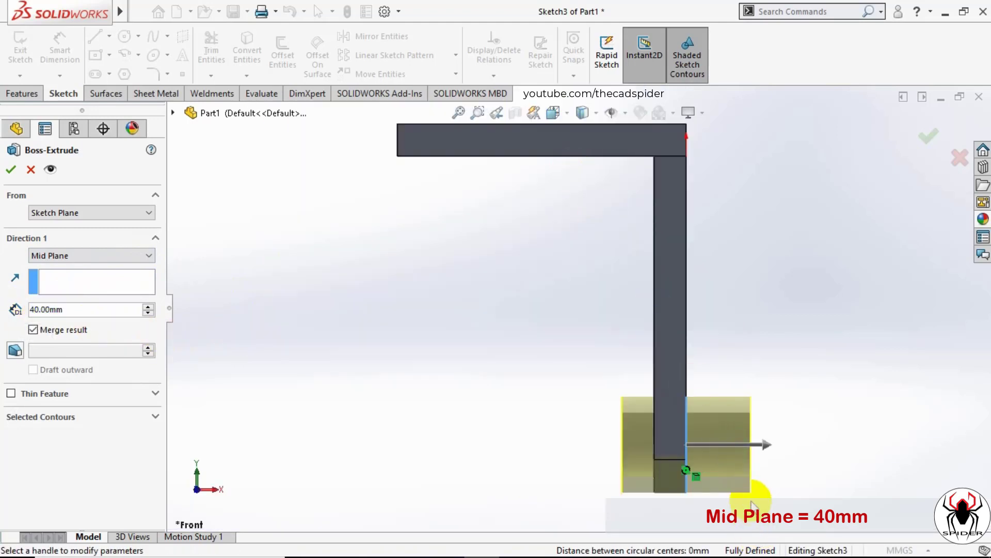
scroll(739, 493, down, 5)
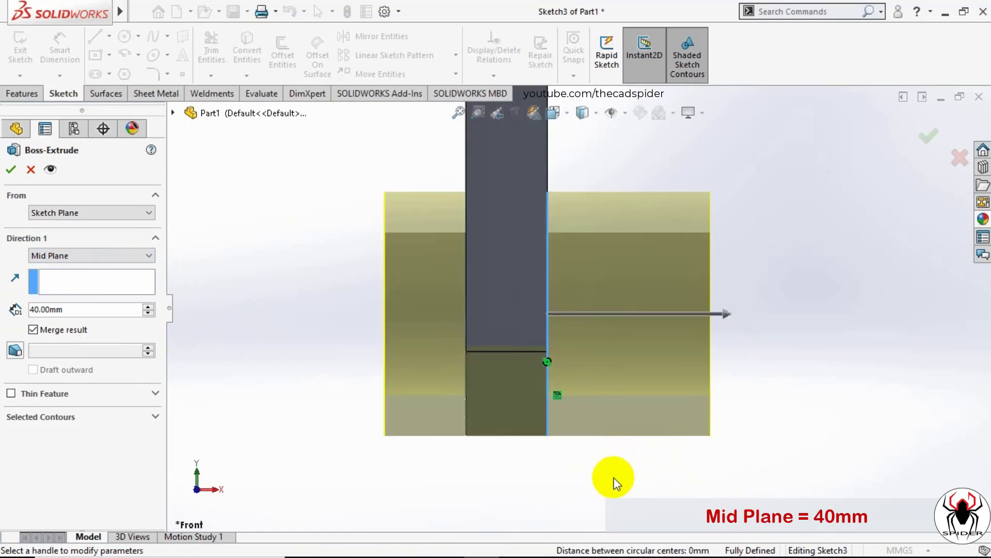
click(11, 169)
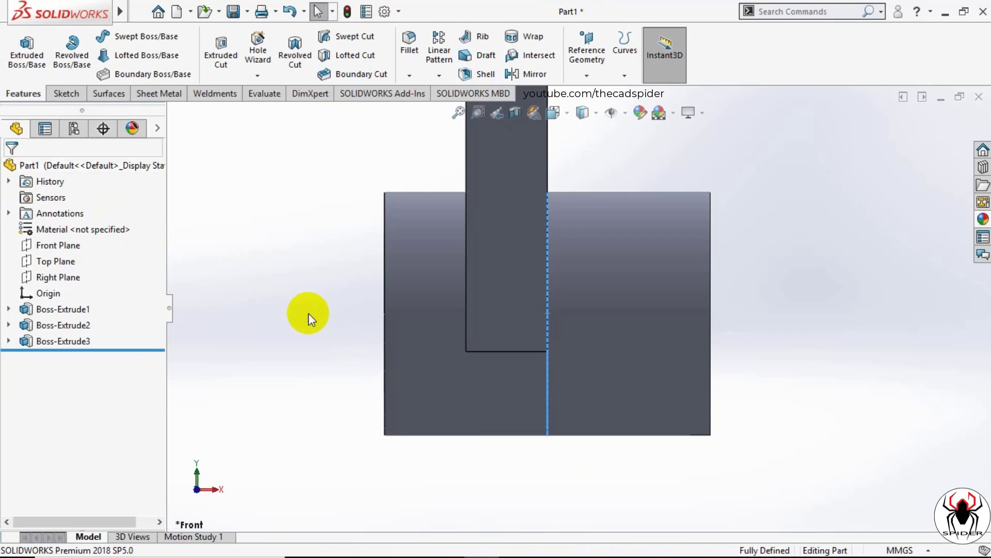
click(567, 113)
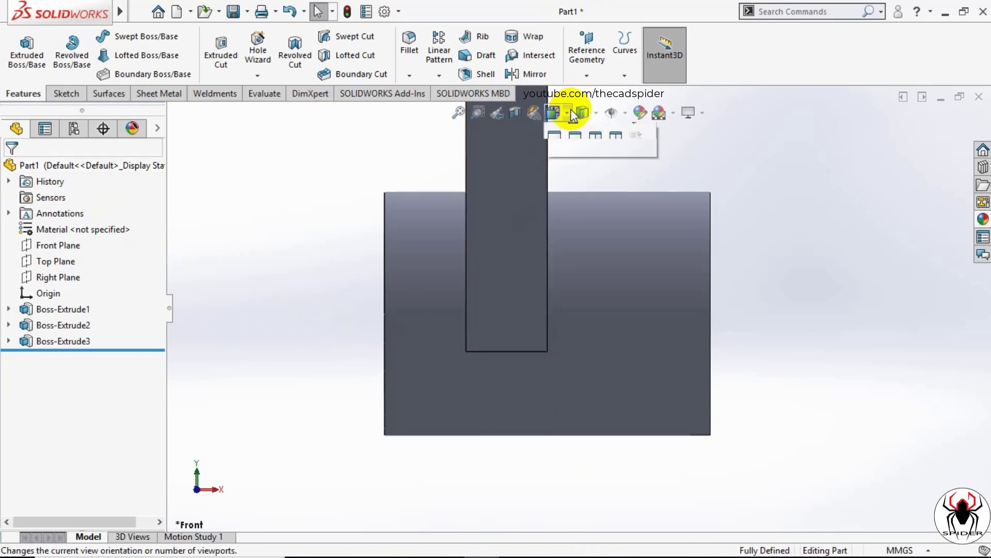
click(636, 152)
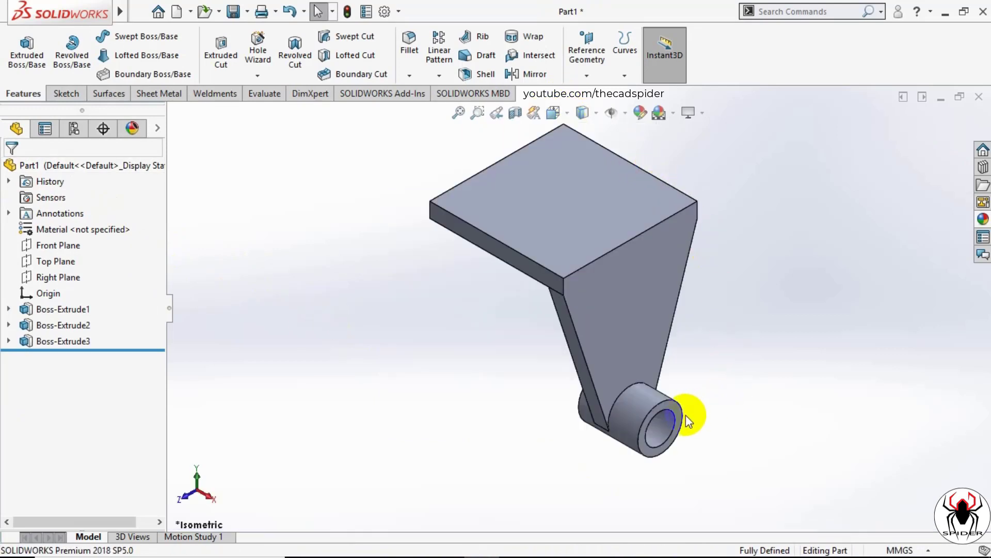
scroll(676, 414, down, 5)
scroll(538, 422, down, 1)
ctrl+middle_drag(685, 394, 713, 361)
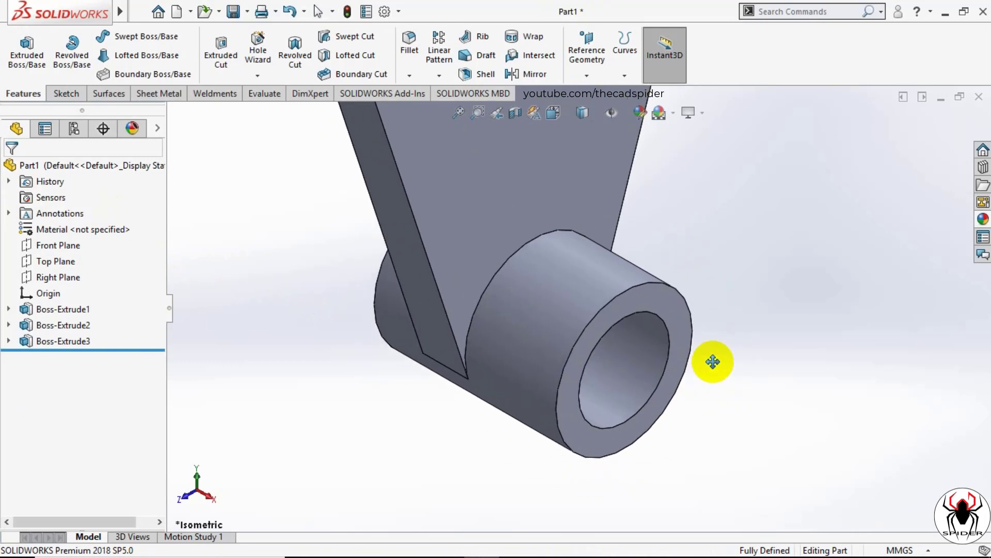
scroll(712, 412, up, 5)
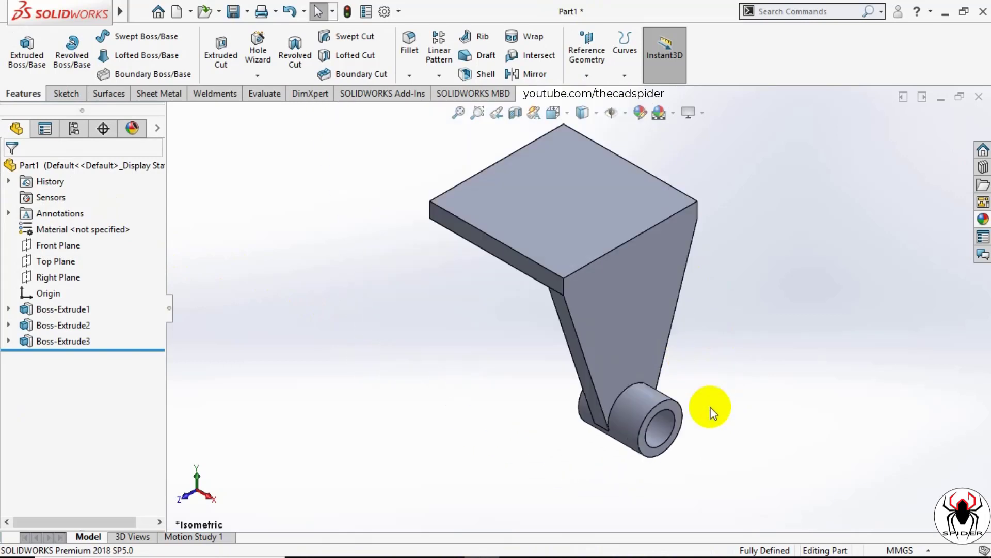
Step: Start a Rib feature with a sketch on the Front Plane, viewed normal to the plane
click(476, 39)
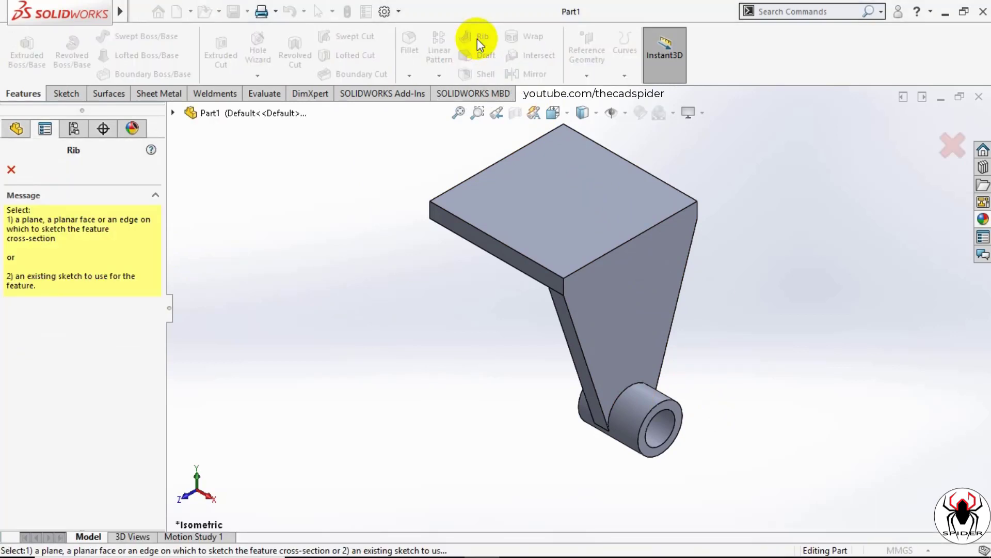
click(174, 114)
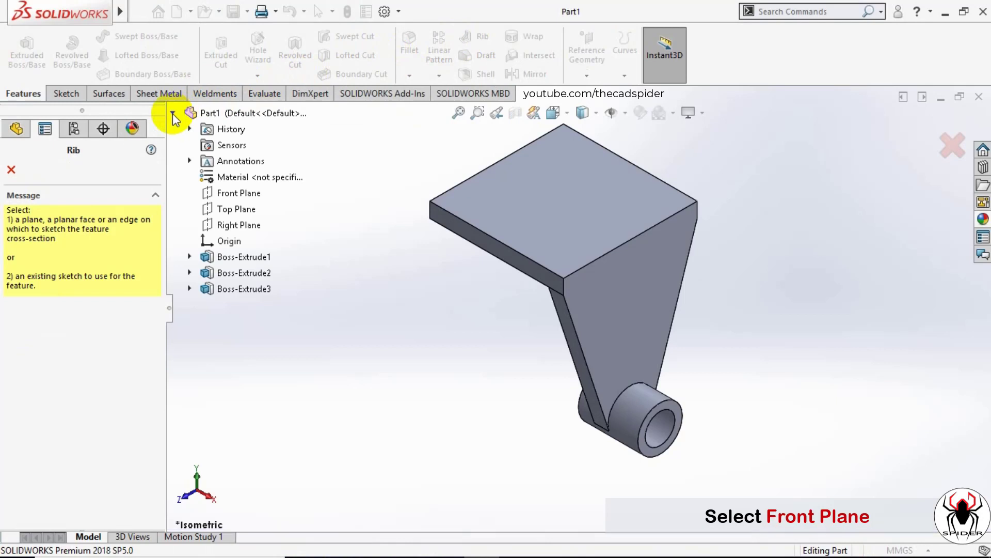
click(227, 194)
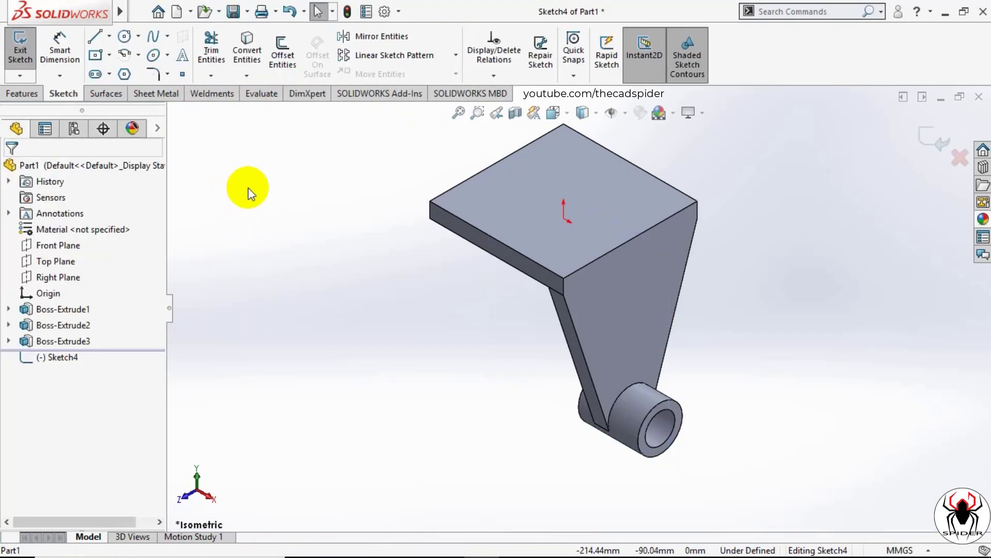
click(563, 114)
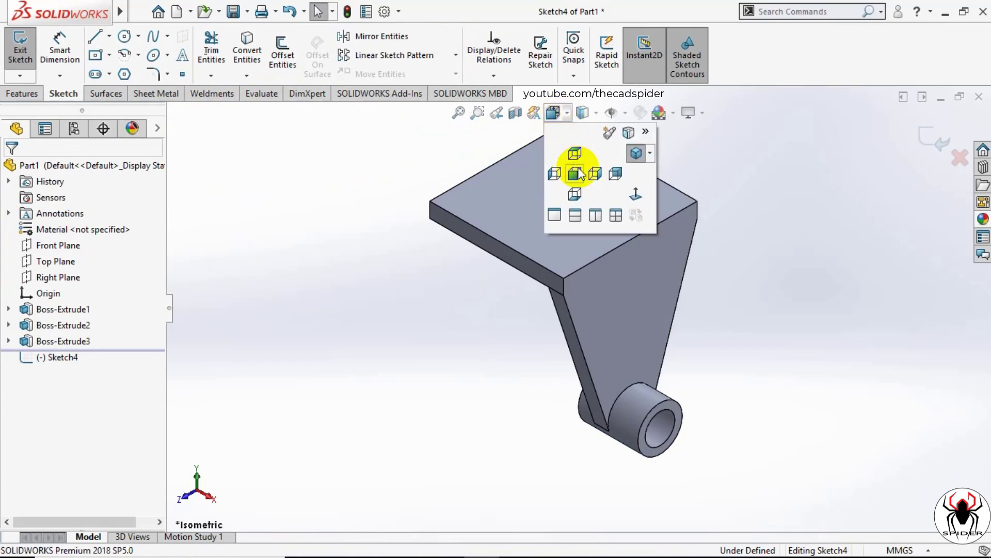
click(635, 194)
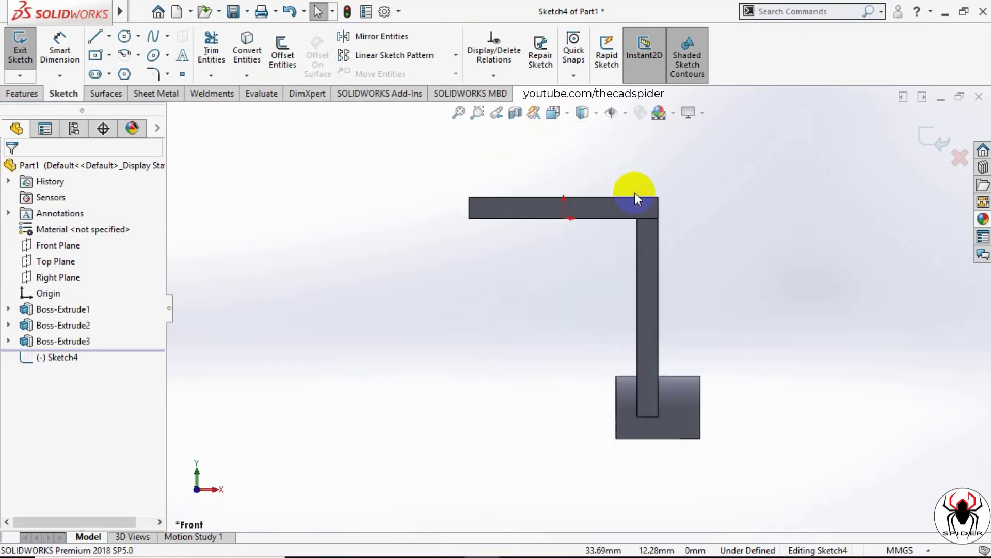
scroll(718, 296, down, 5)
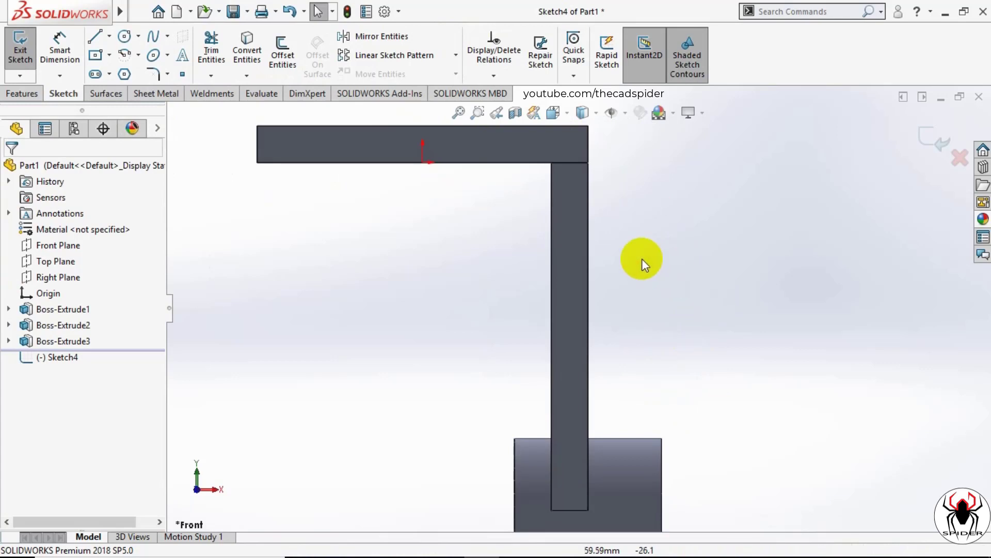
Step: Sketch a slanted line from the plate's upper outer corner beside the arm to the top of the boss's outer end
click(99, 37)
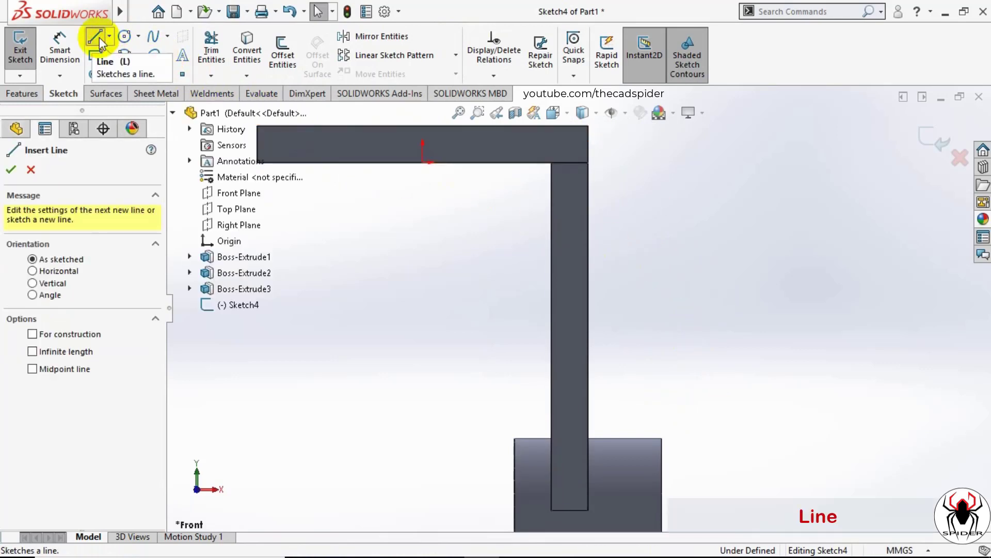
scroll(610, 127, down, 1)
scroll(609, 128, down, 2)
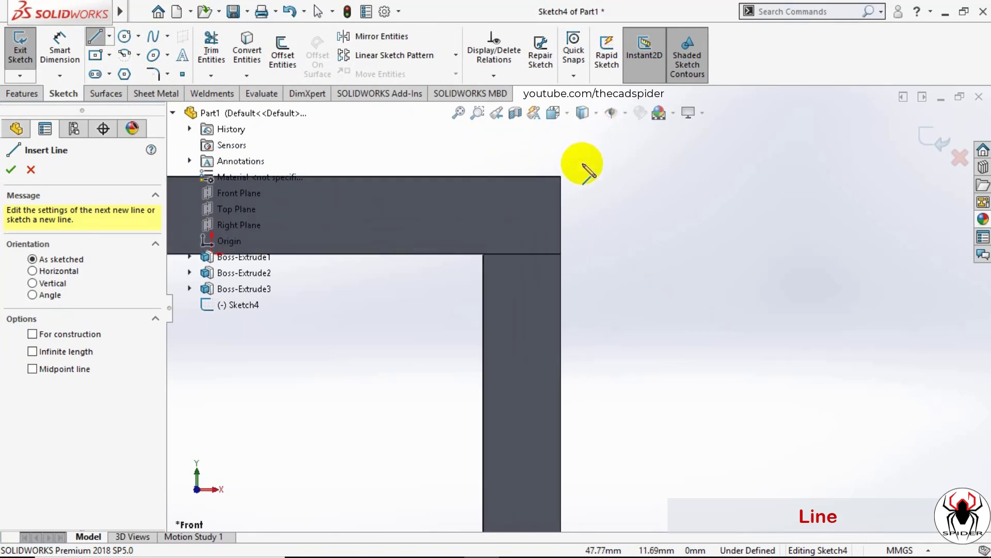
click(561, 177)
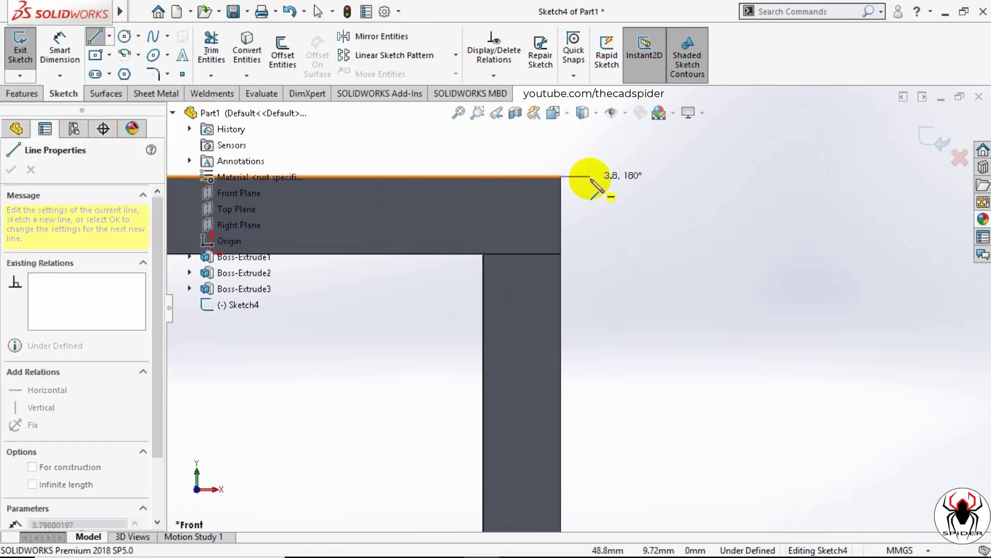
scroll(604, 229, up, 2)
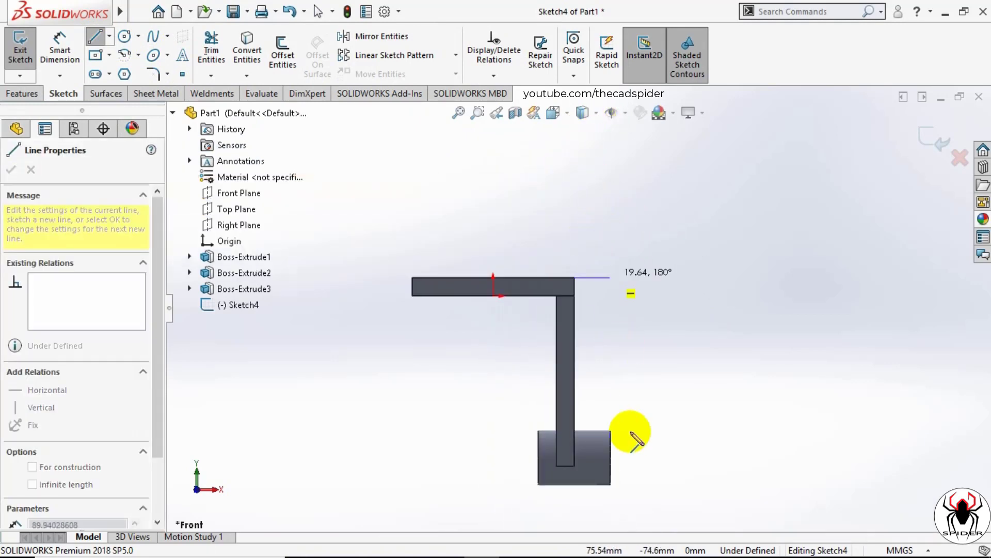
scroll(620, 432, down, 3)
scroll(592, 408, down, 2)
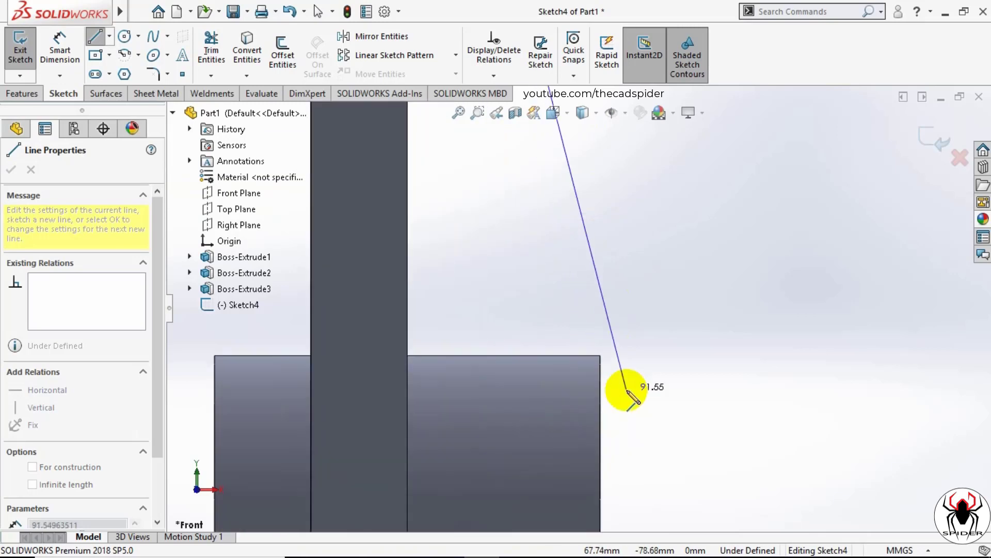
click(600, 355)
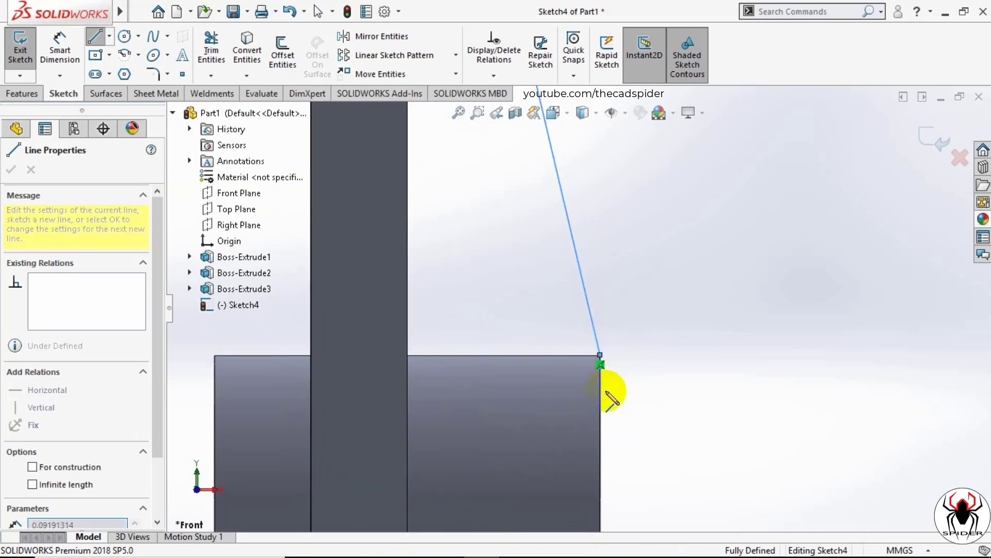
Step: Continue the rib profile with a vertical line of about 5 mm down the boss's end face to the top of the hole
mouse_move(675, 409)
middle_down()
mouse_move(651, 416)
mouse_move(668, 400)
middle_up()
scroll(655, 387, down, 2)
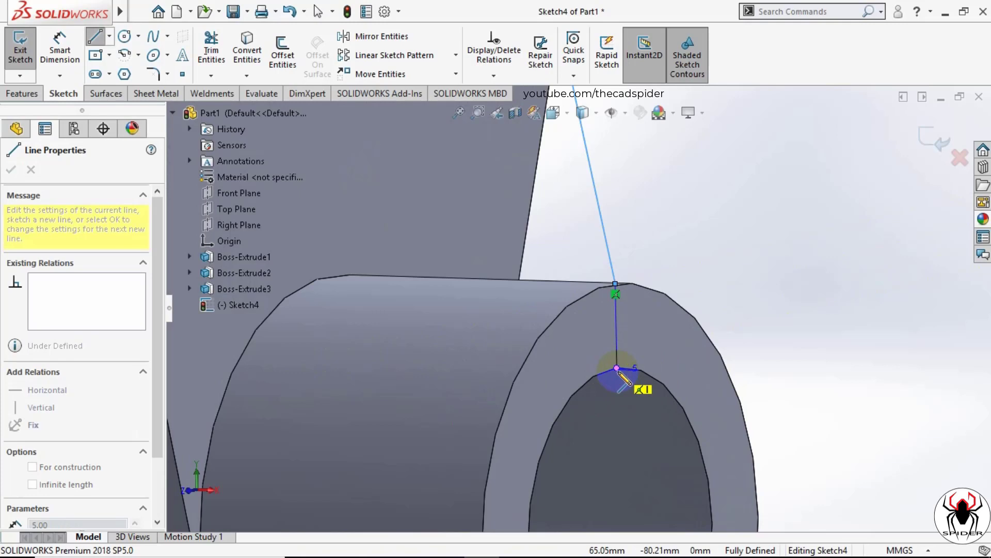
click(617, 368)
key(Escape)
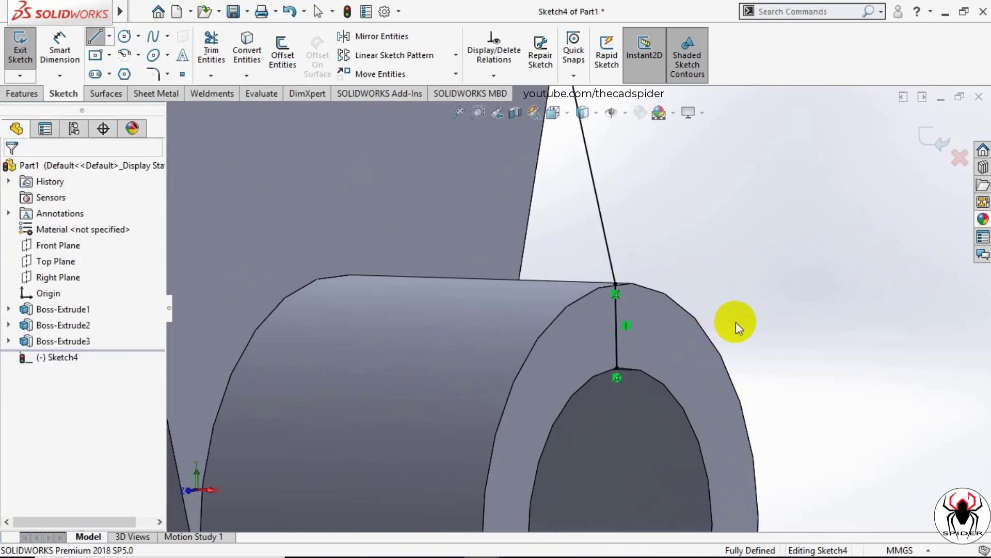
Step: Finish the sketch and create the rib with a 10 mm thickness on Both Sides, extruded Parallel to Sketch
click(561, 113)
click(635, 194)
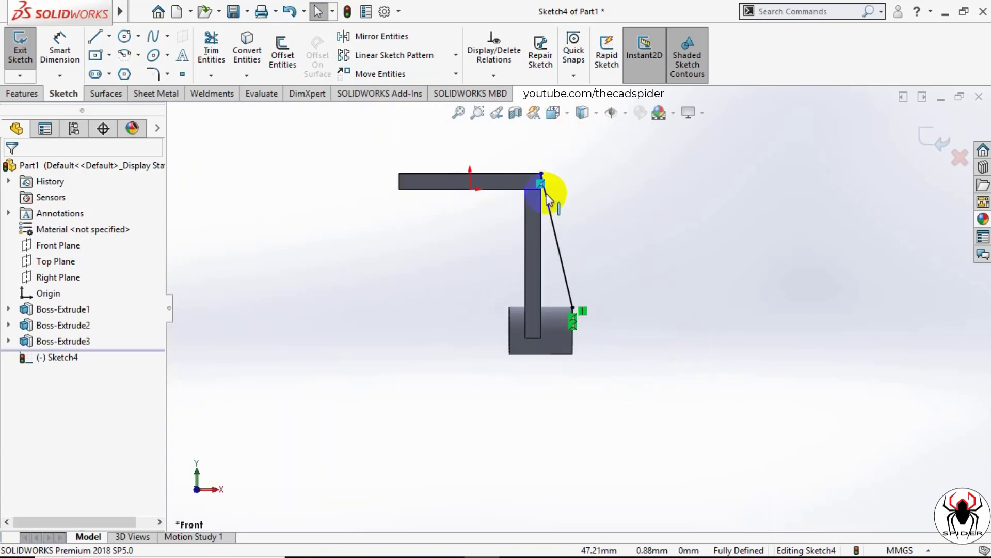
scroll(553, 195, down, 4)
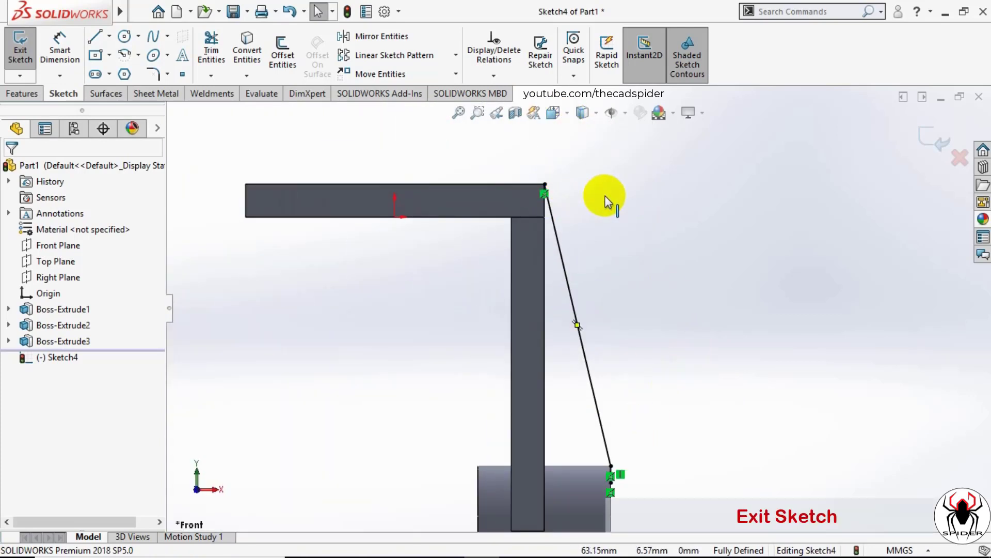
click(932, 139)
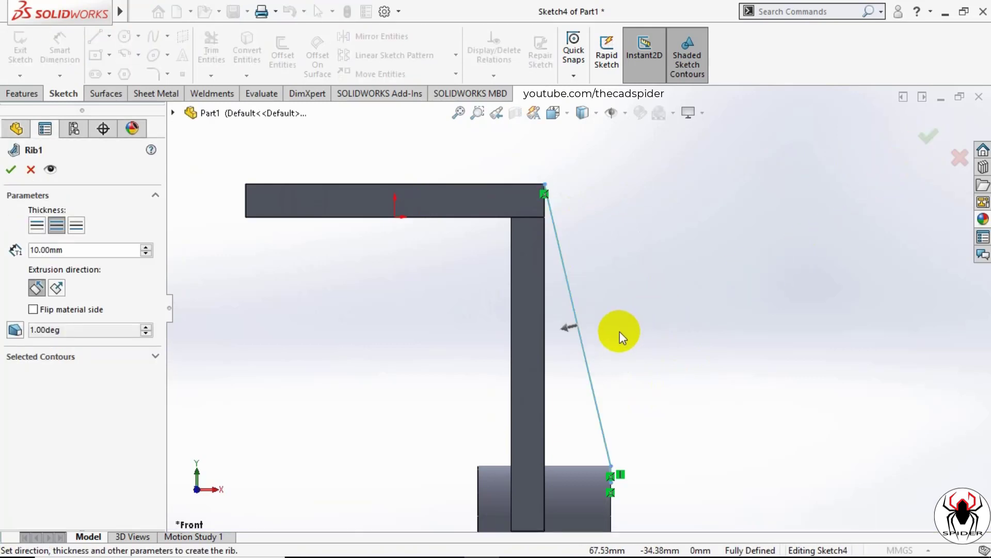
click(563, 113)
click(632, 152)
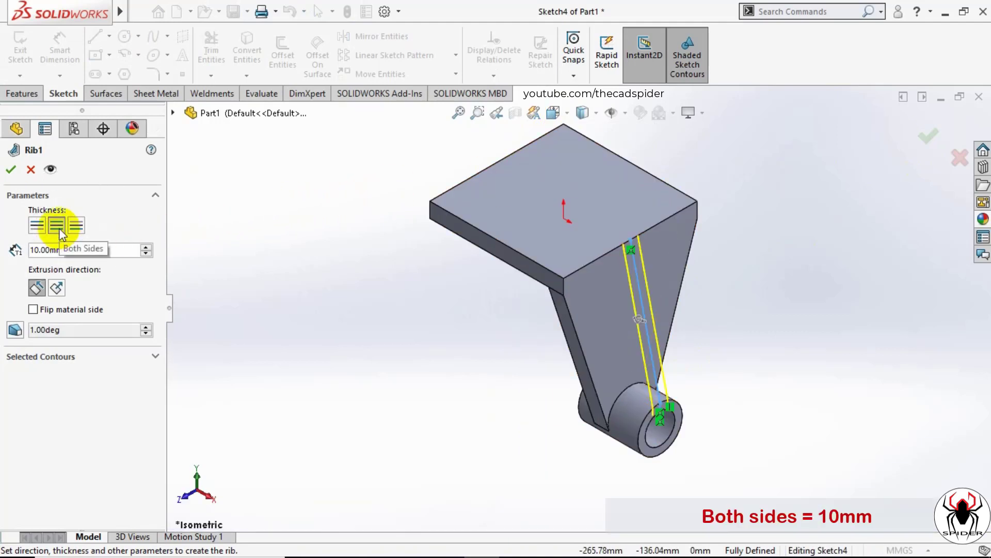
drag(81, 246, 19, 249)
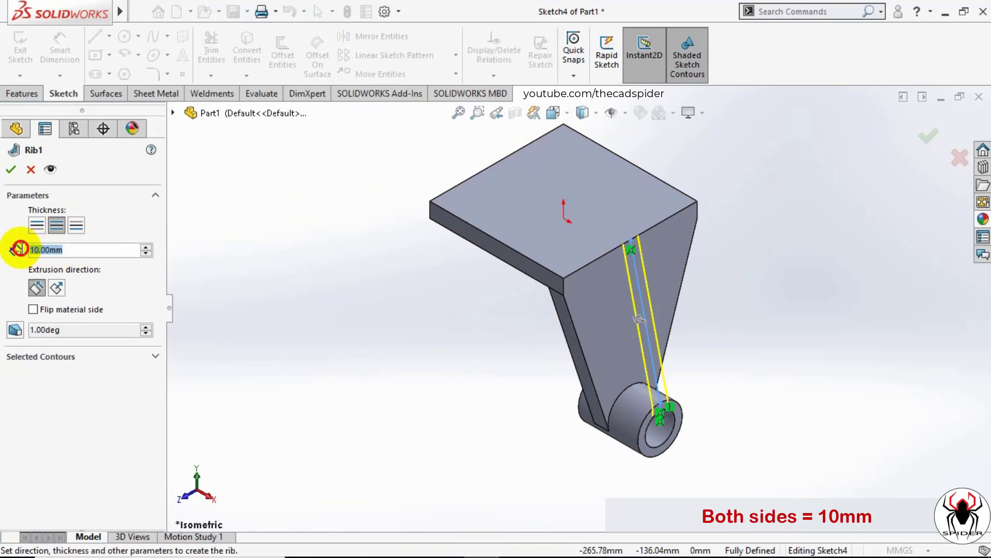
click(37, 288)
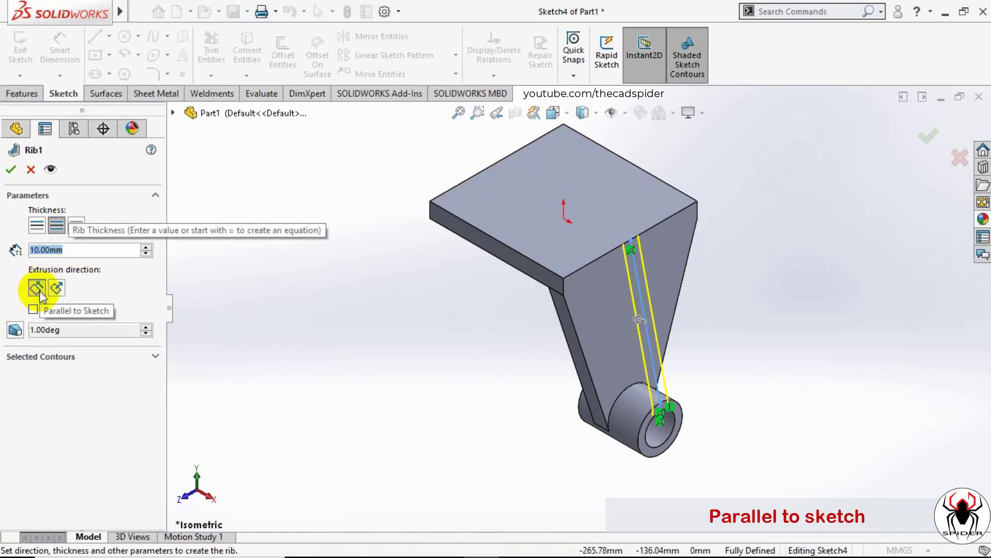
click(11, 169)
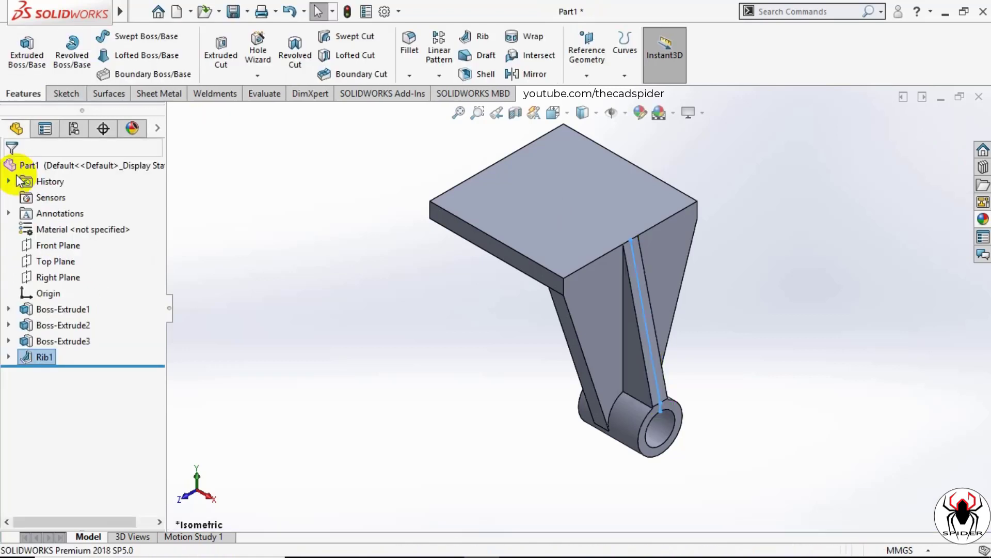
Step: Examine from the front and at an angle how the rib meets the cylindrical boss and the plate's edge
click(564, 116)
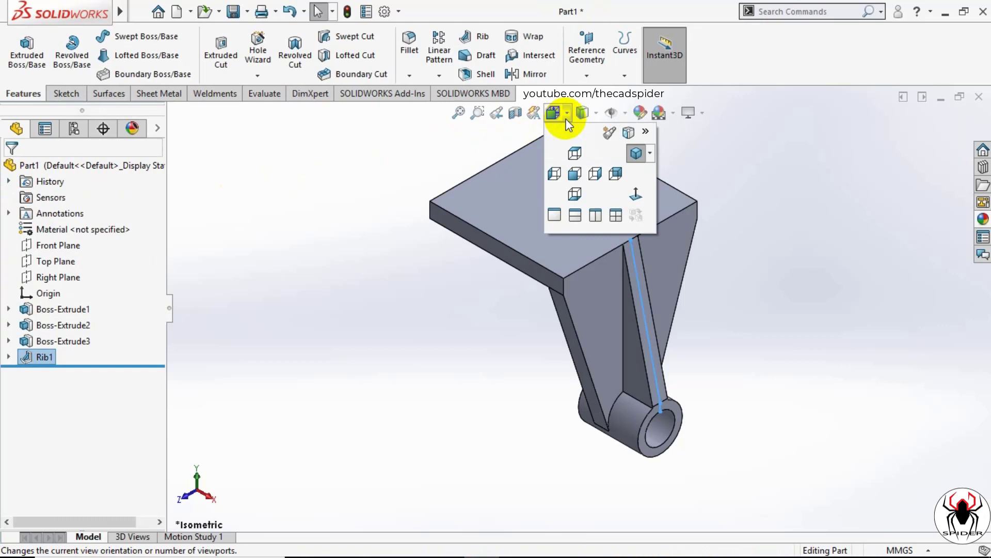
click(573, 170)
scroll(708, 329, down, 10)
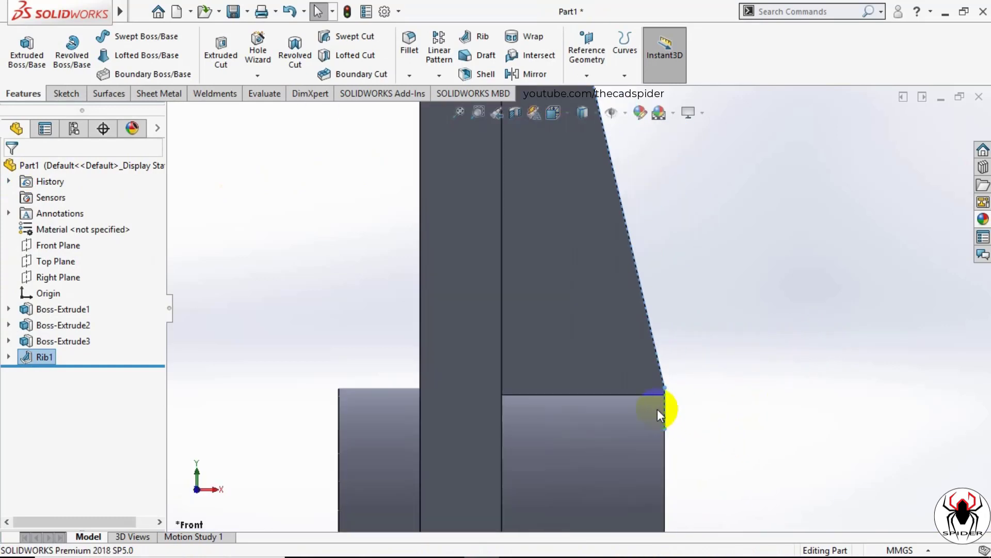
scroll(673, 395, down, 3)
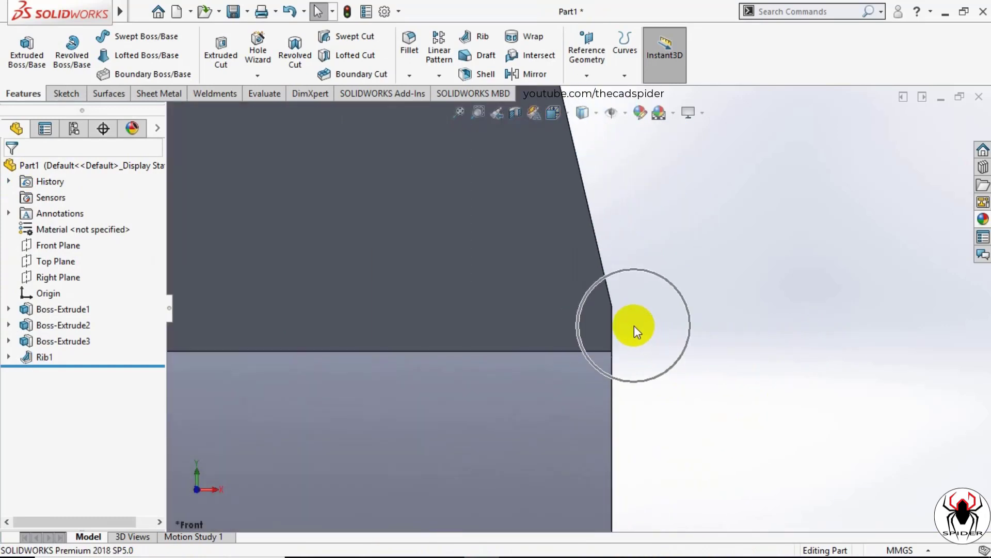
scroll(635, 327, up, 1)
scroll(635, 333, up, 2)
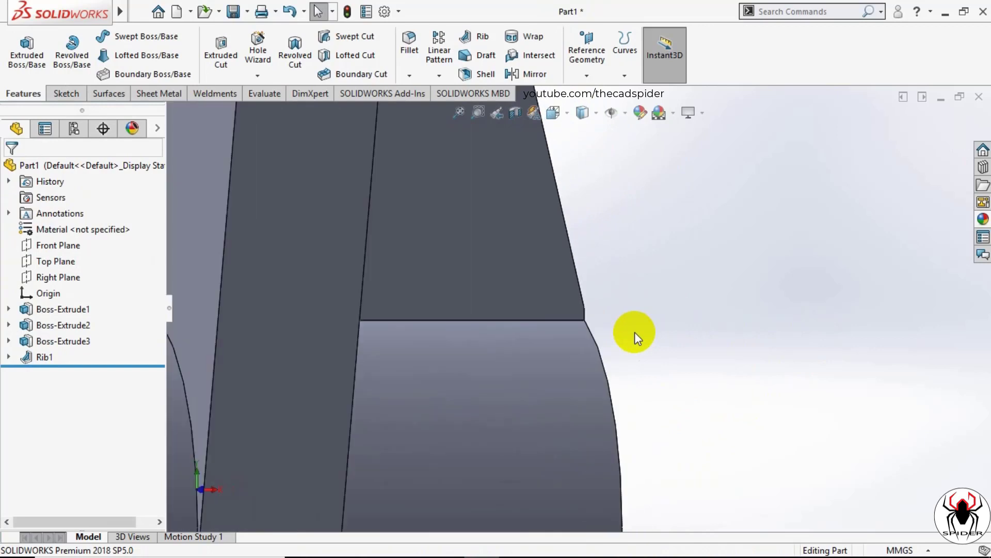
key(Left)
key(Left)
key(Left)
key(Left)
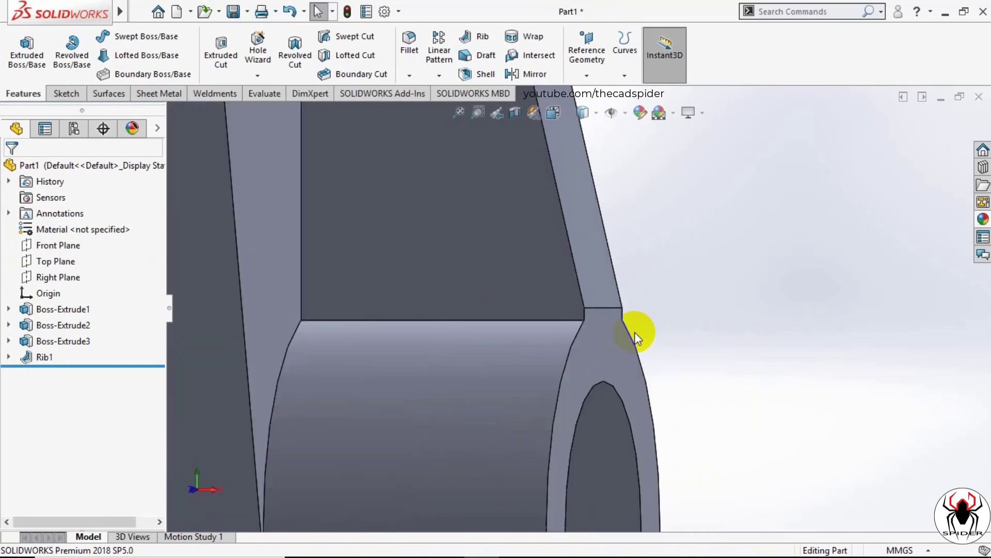
scroll(634, 332, up, 6)
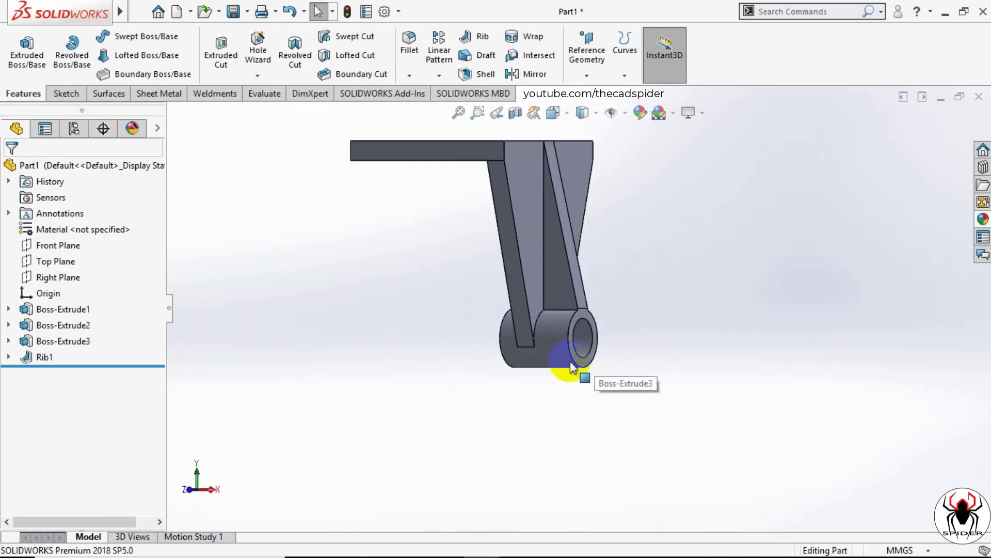
scroll(568, 186, down, 5)
scroll(563, 175, down, 4)
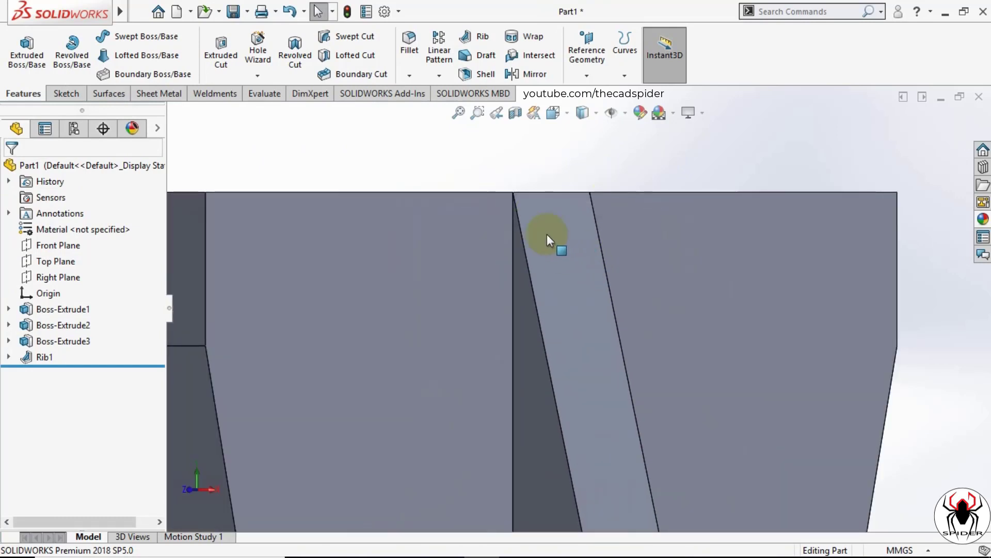
scroll(540, 219, up, 1)
scroll(537, 202, up, 3)
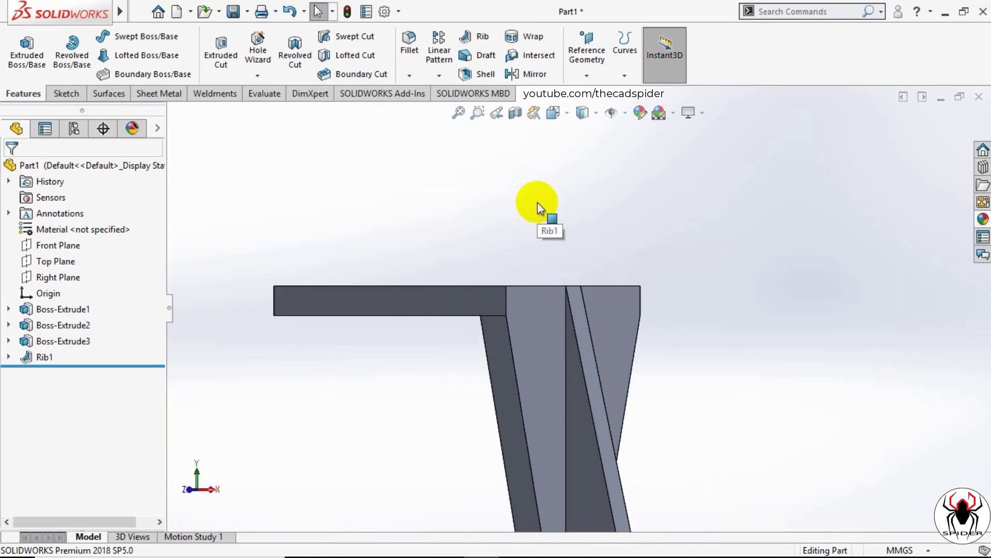
Step: Mirror the rib, the hollow boss and the tapered arm about the Right Plane
click(566, 114)
click(633, 154)
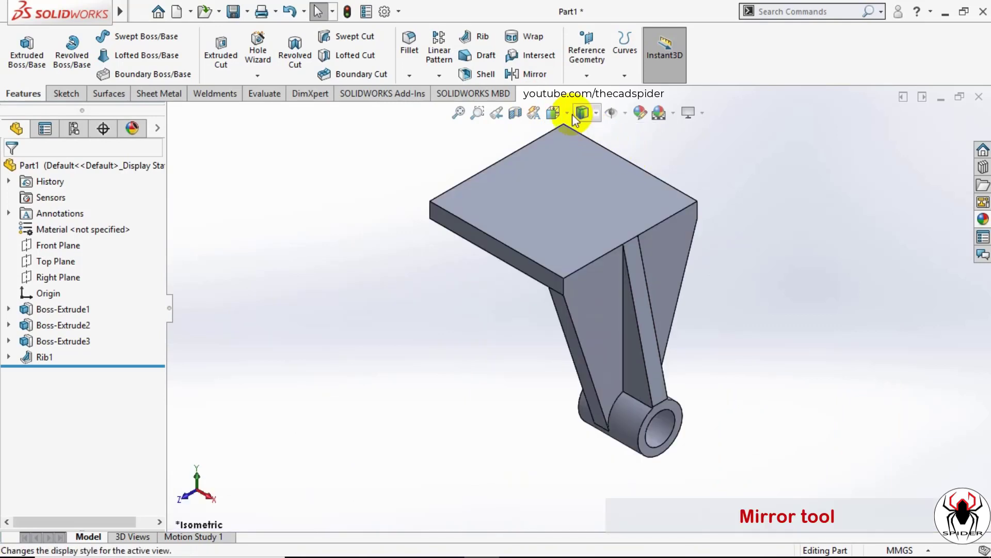
click(543, 81)
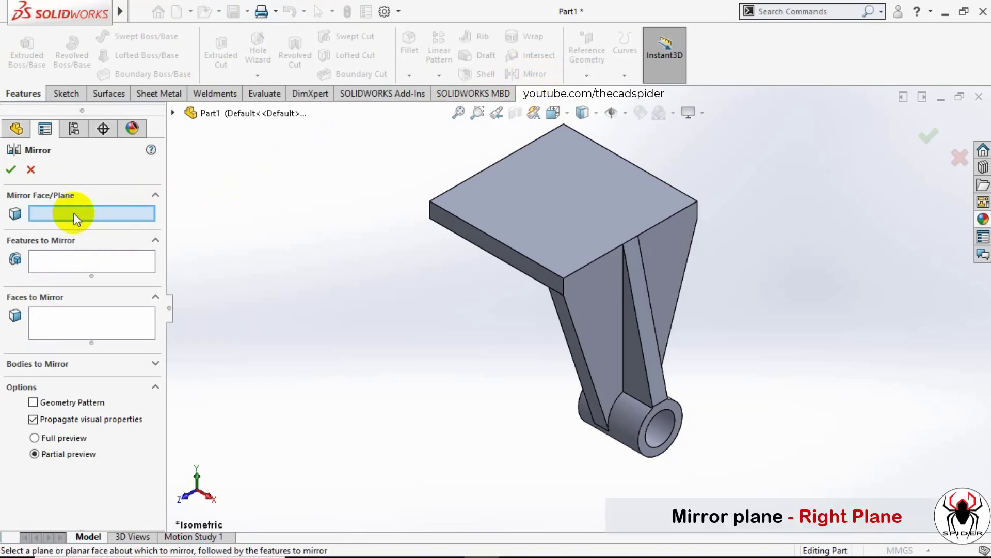
click(172, 113)
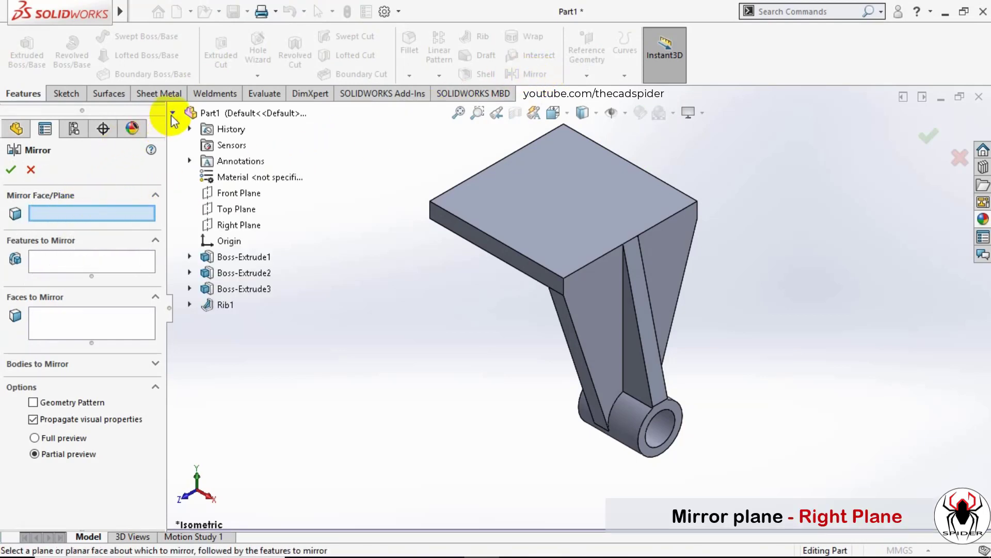
click(226, 228)
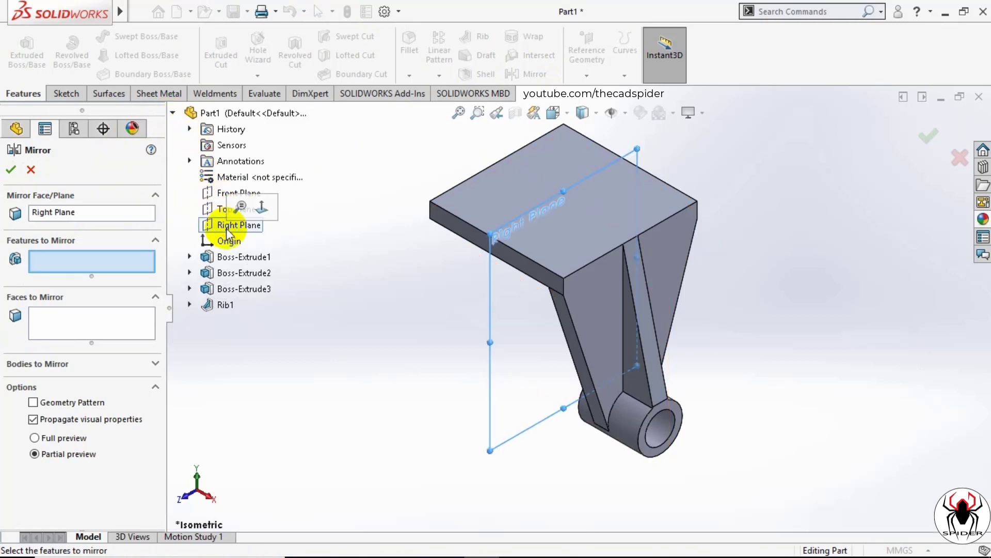
click(54, 254)
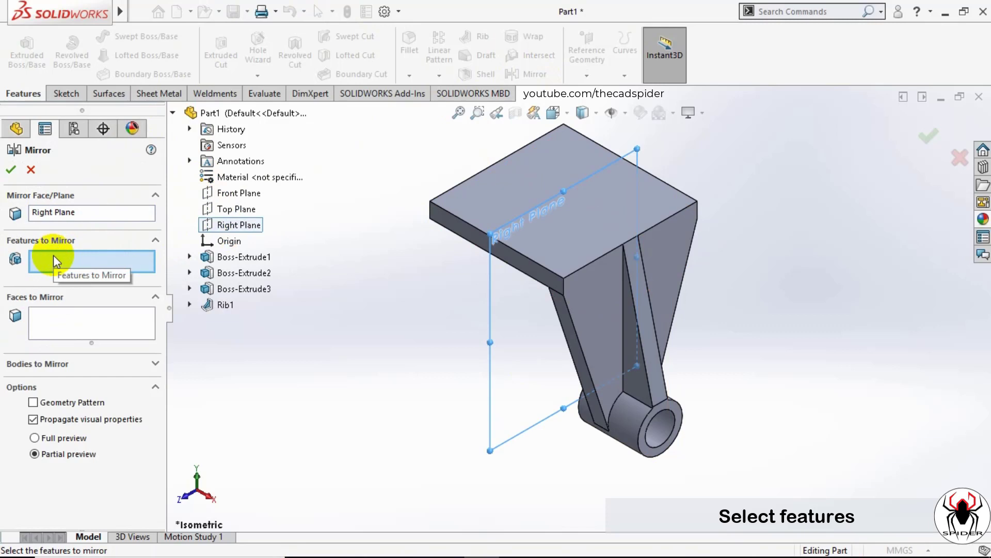
click(223, 305)
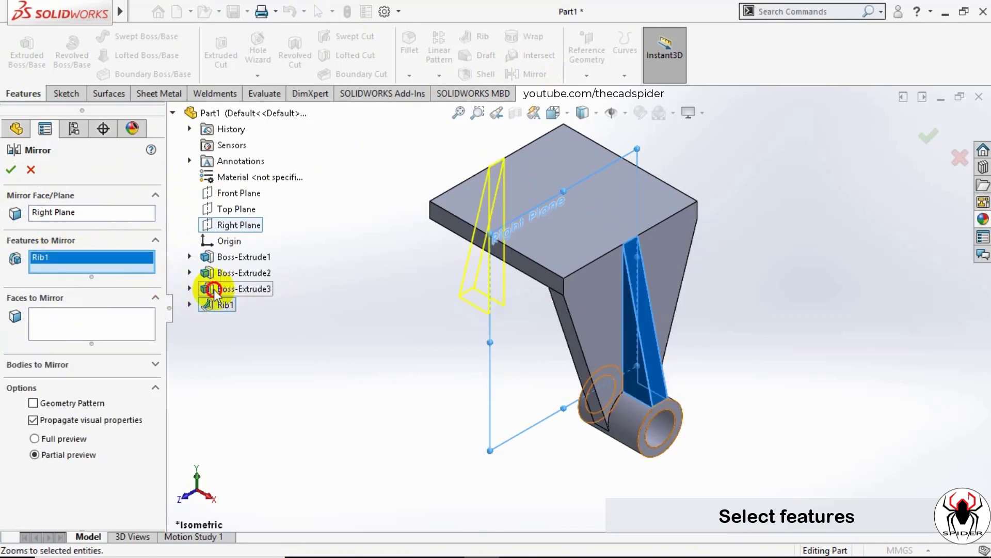
click(235, 288)
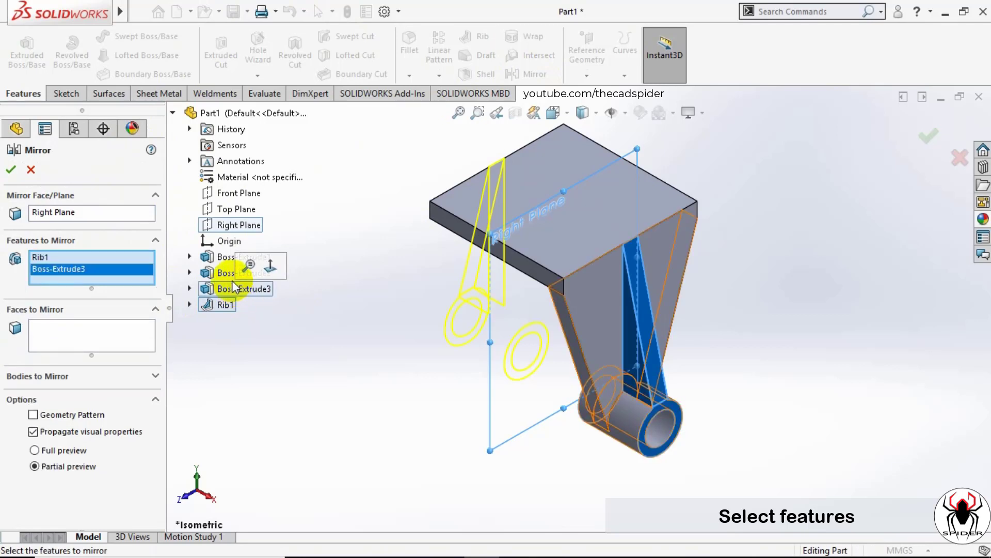
click(225, 274)
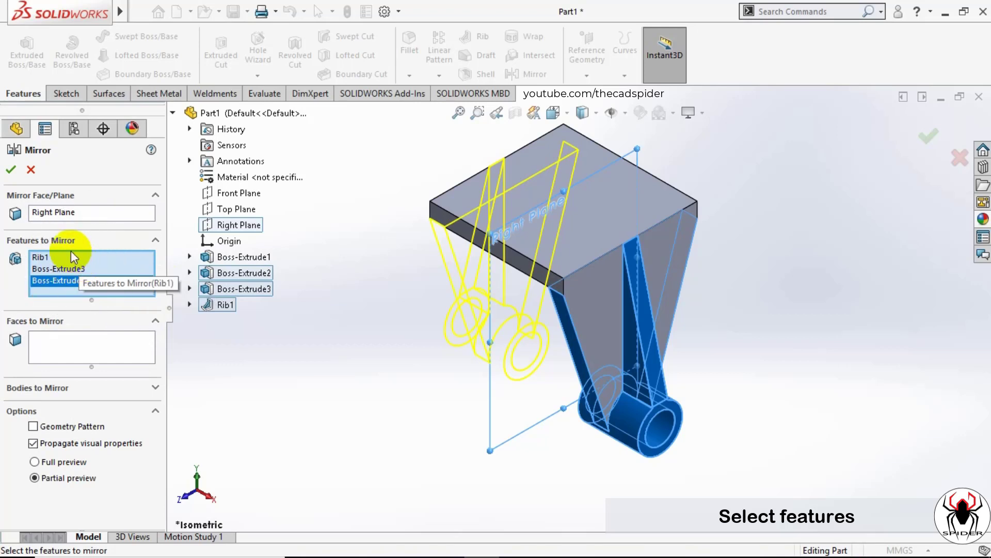
click(12, 170)
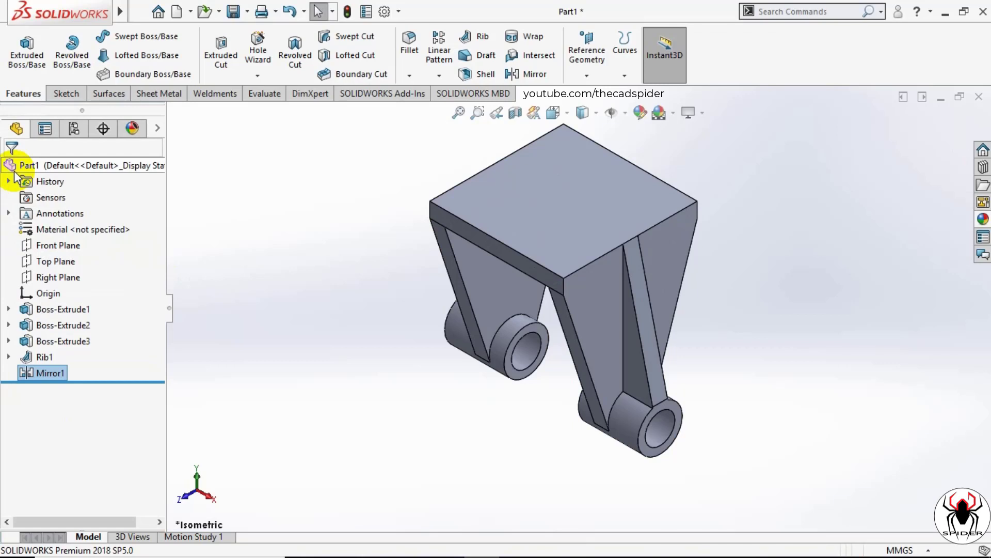
Step: Examine the mirrored arms and bosses under the plate from the front, at an angle and in isometric view
click(565, 114)
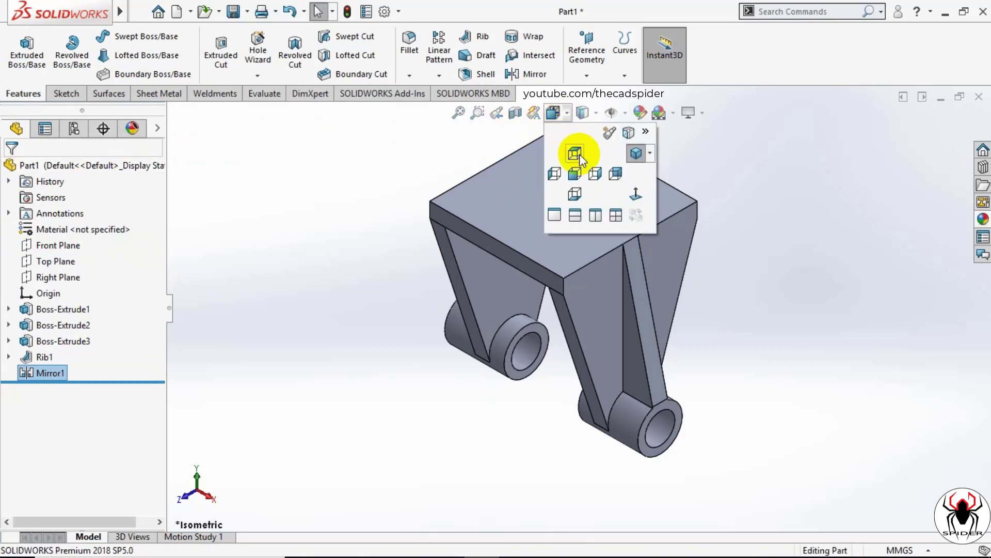
click(576, 173)
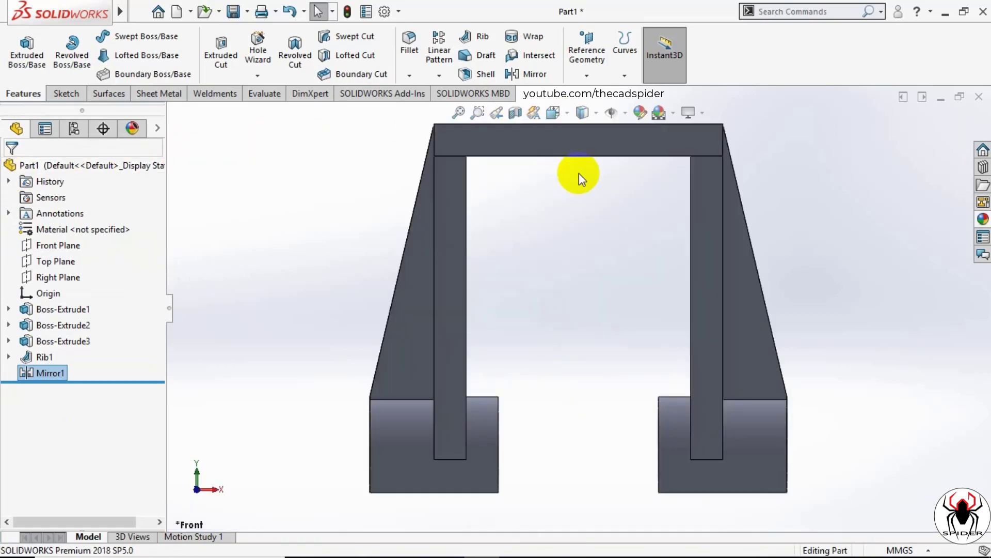
ctrl+middle_drag(622, 225, 522, 398)
scroll(522, 398, up, 4)
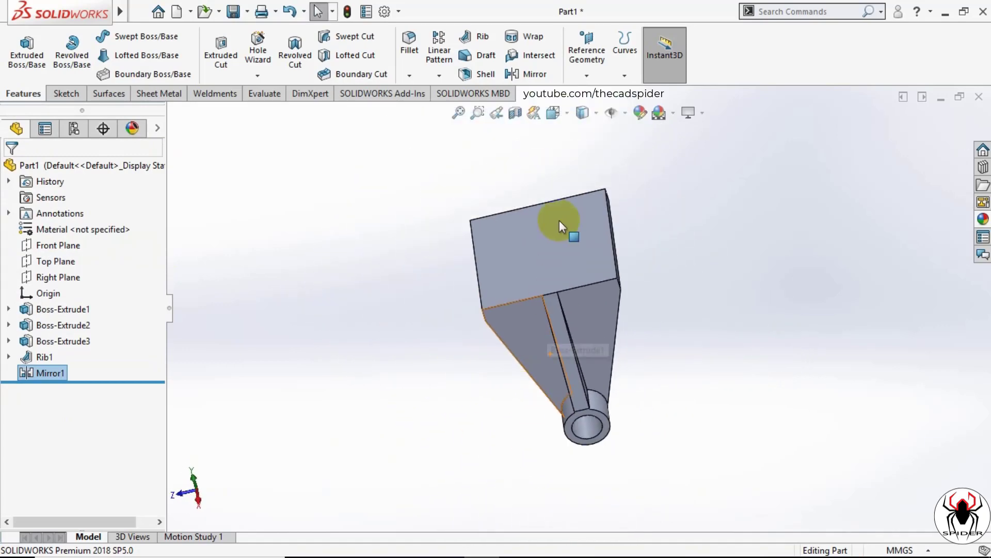
click(568, 119)
click(635, 153)
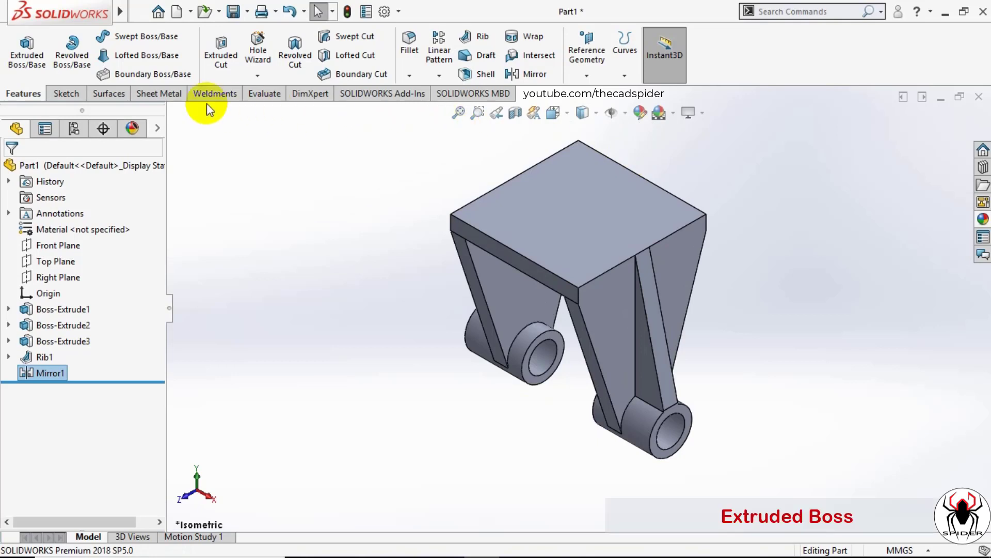
Step: Start an Extruded Boss on the plate's top face and sketch a circle about 39 mm in diameter centred on the origin
click(40, 52)
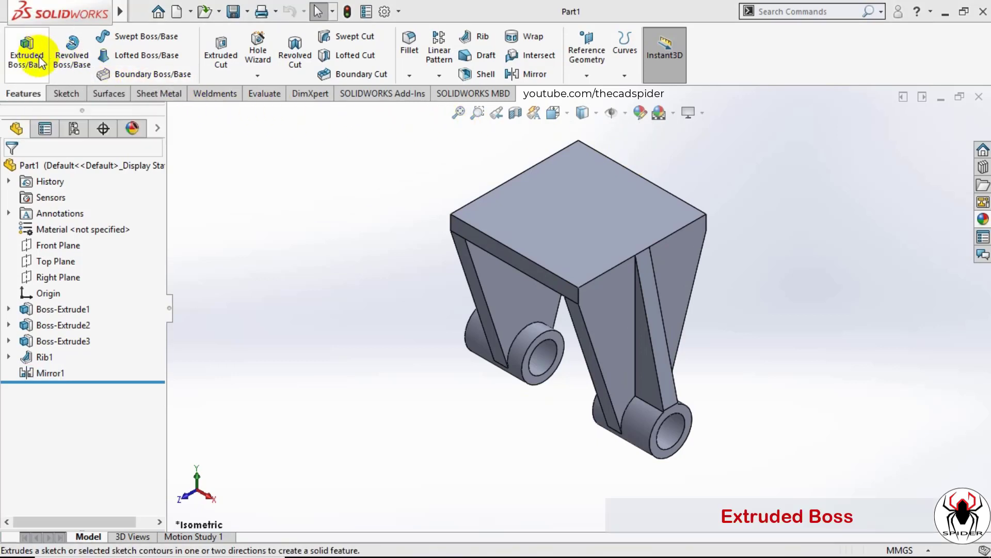
click(565, 209)
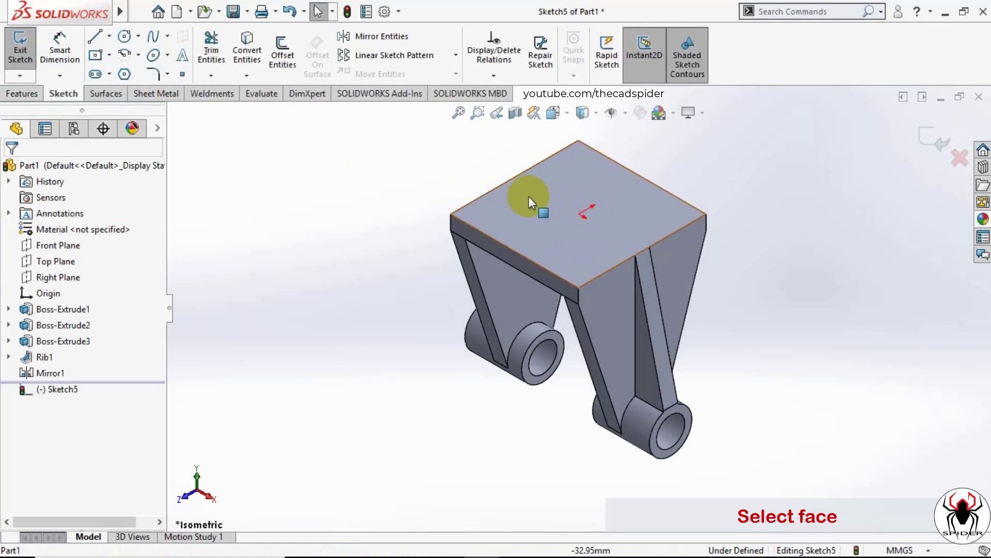
click(124, 37)
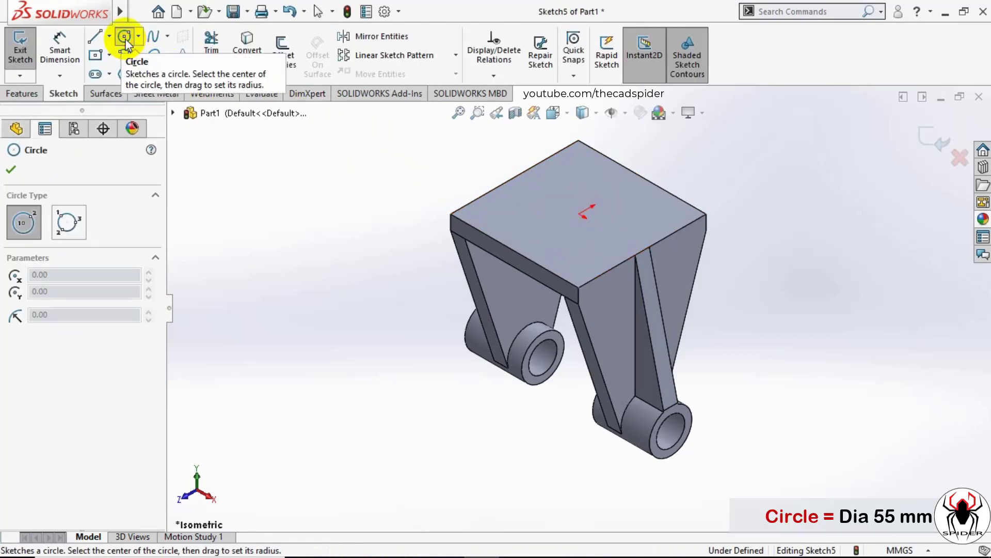
click(579, 215)
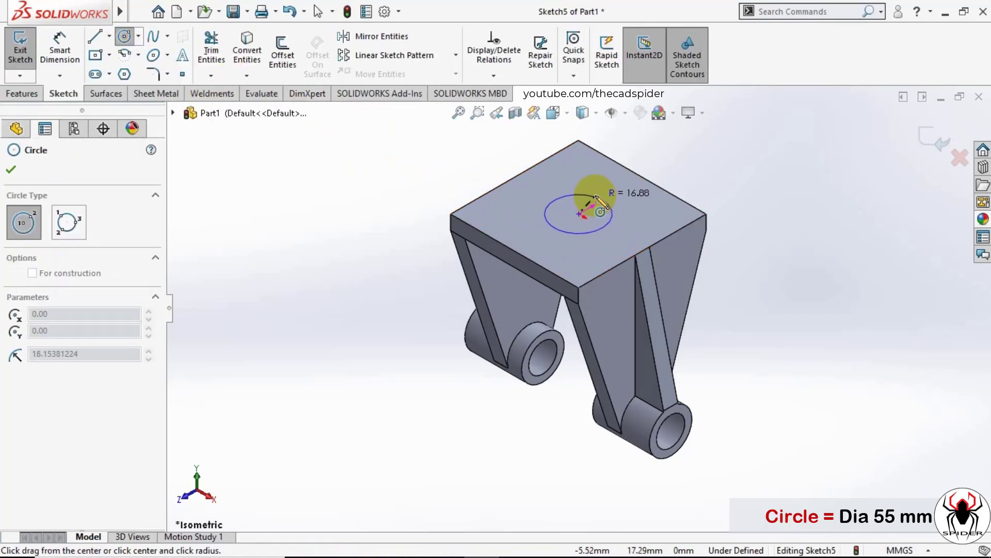
click(601, 190)
key(Escape)
Step: Dimension the diameter of the circle on the plate as 55 mm
scroll(601, 188, down, 3)
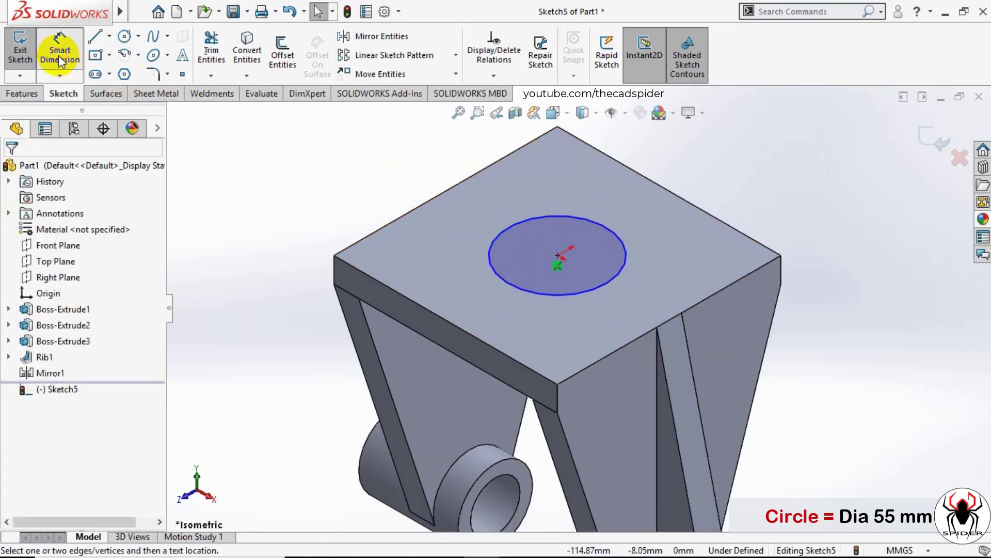
click(487, 252)
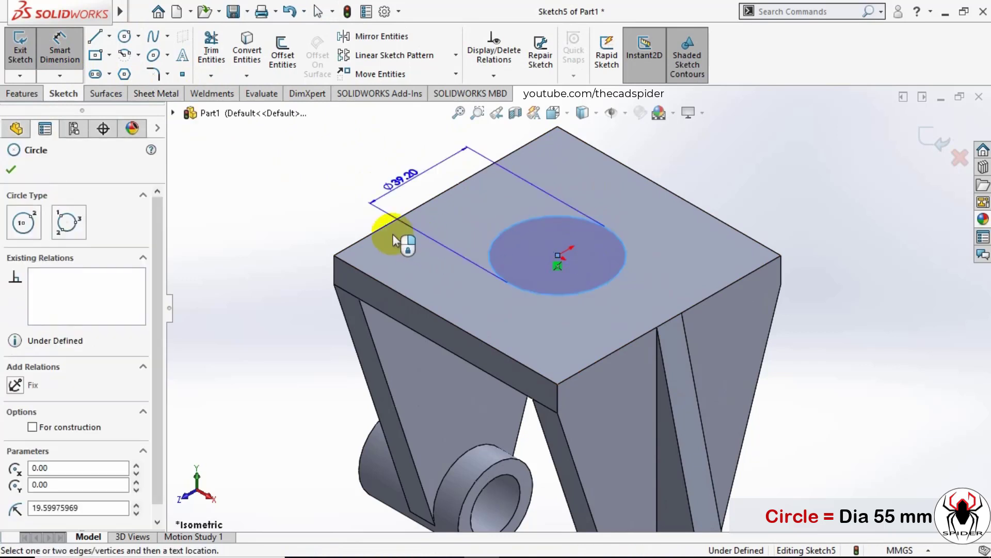
click(372, 253)
text(55)
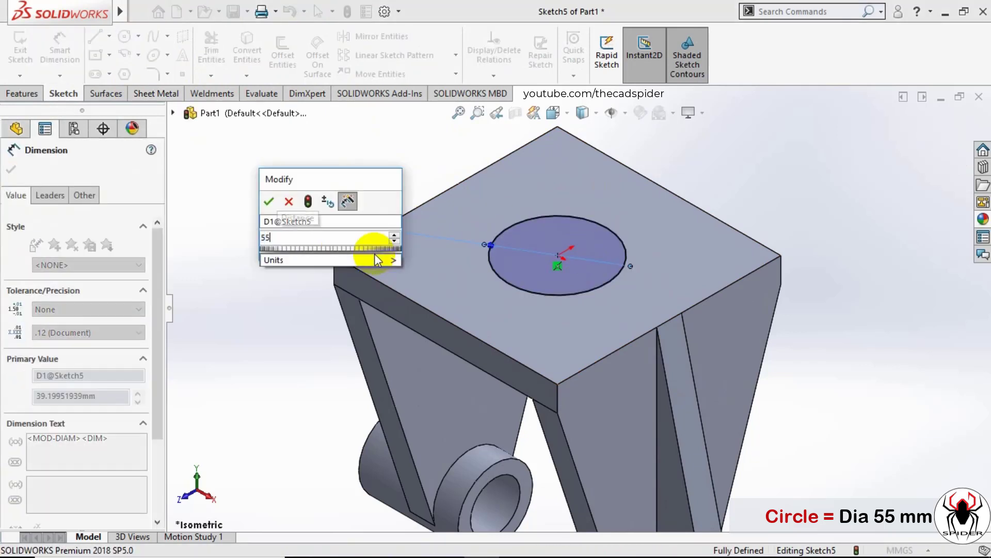
key(Return)
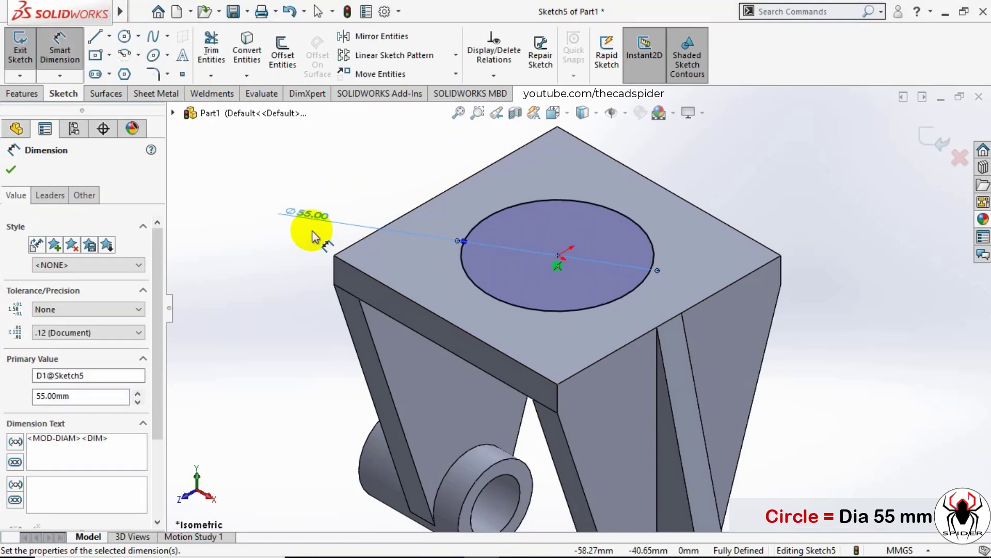
click(311, 221)
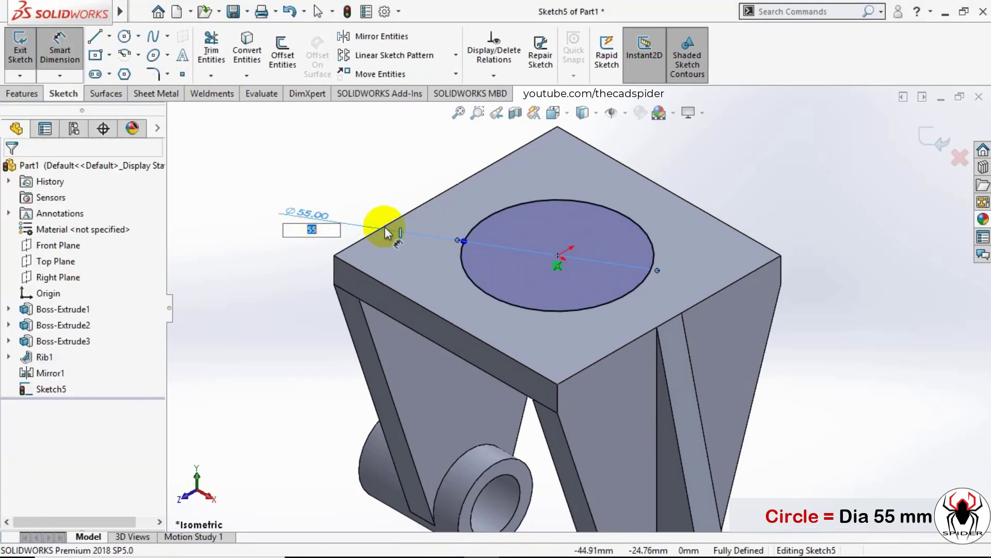
Step: Finish the sketch and extrude the 55 mm circle upward from the plate with a Blind depth of 25 mm, merging the result
click(933, 149)
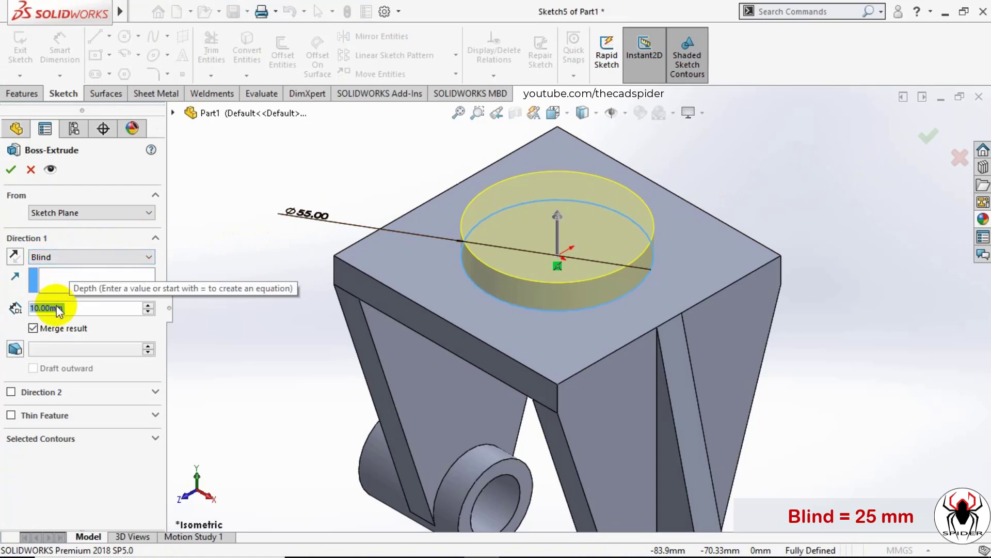
drag(68, 308, 11, 309)
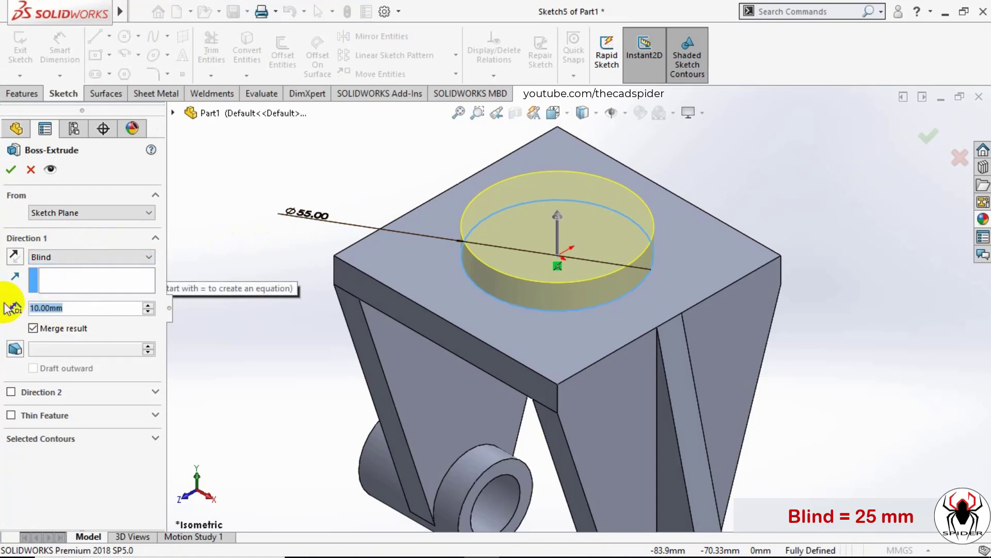
text(2)
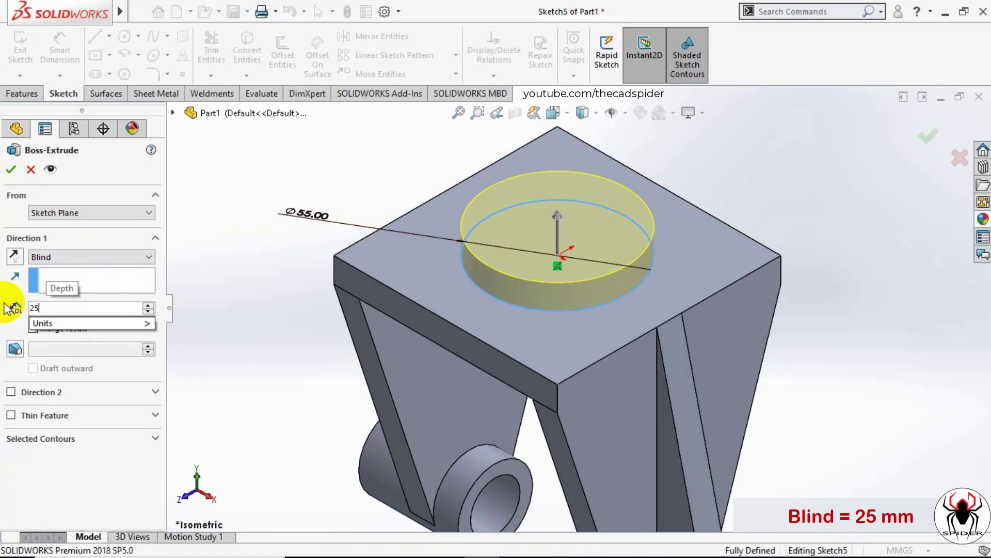
text(5)
key(Return)
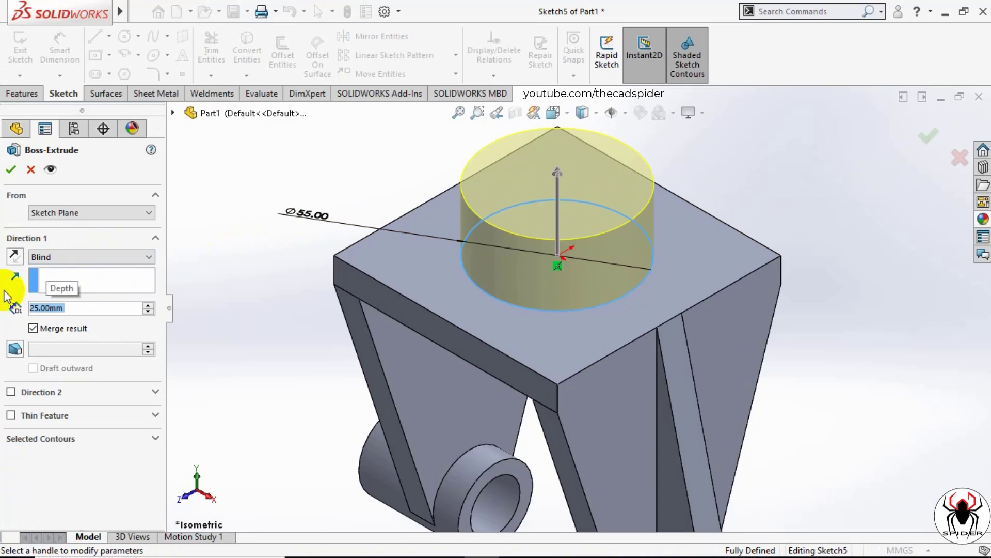
click(11, 170)
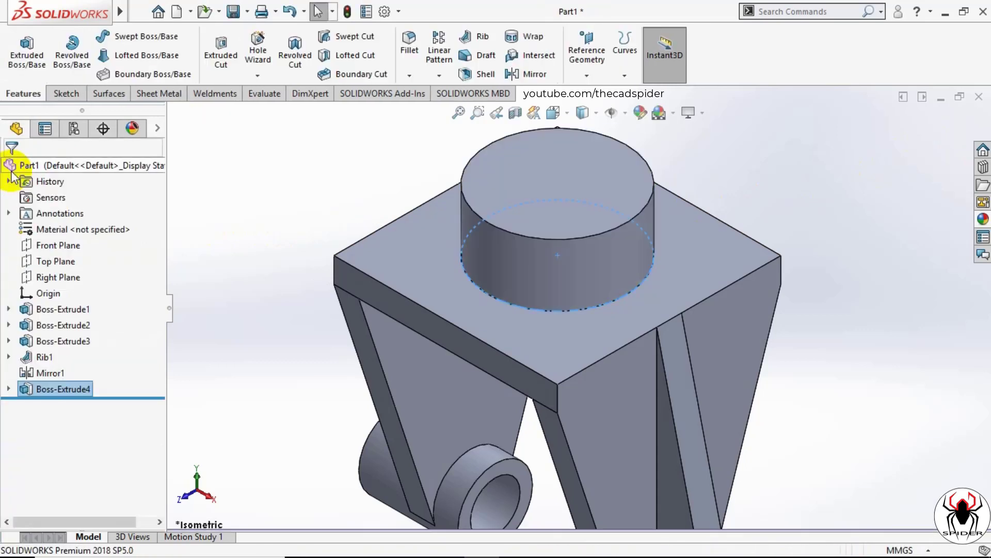
click(194, 216)
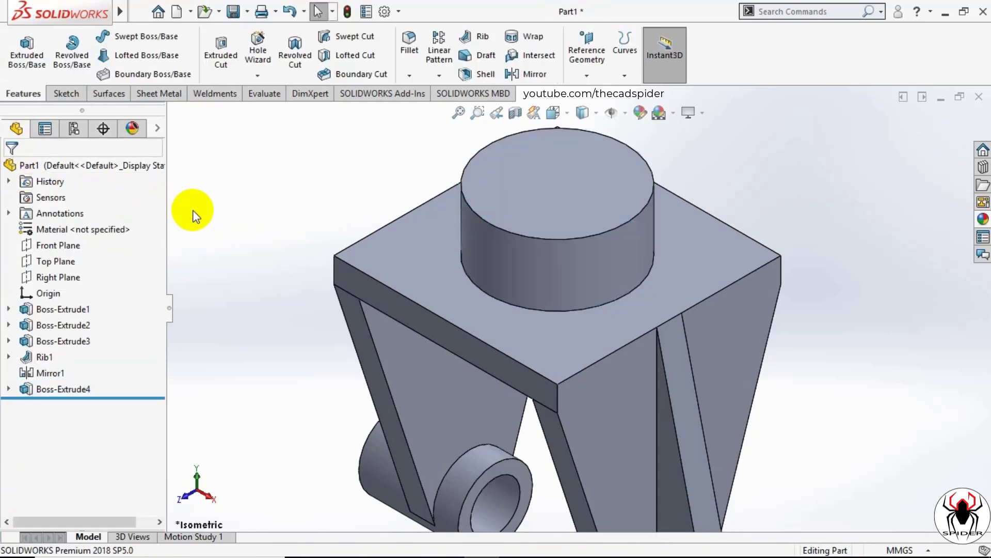
Step: Start another Extruded Boss on the top face of the 55 mm cylinder and sketch a smaller concentric circle centred on the origin
click(46, 66)
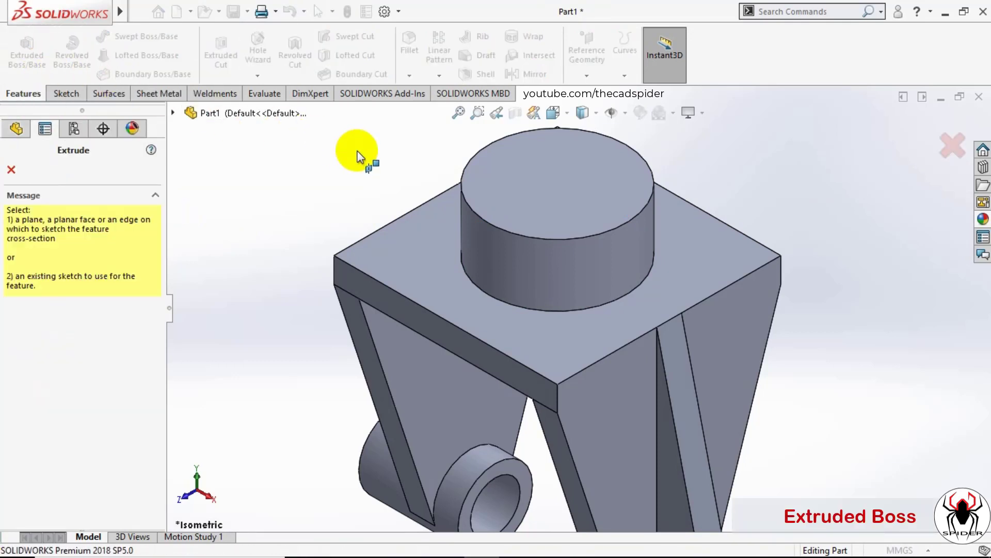
click(532, 190)
scroll(547, 171, down, 3)
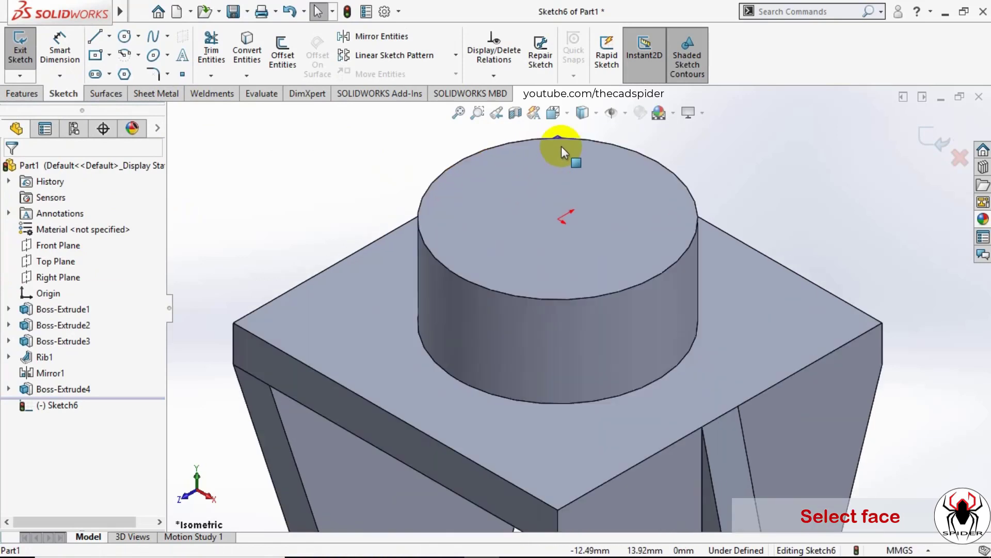
scroll(542, 232, up, 5)
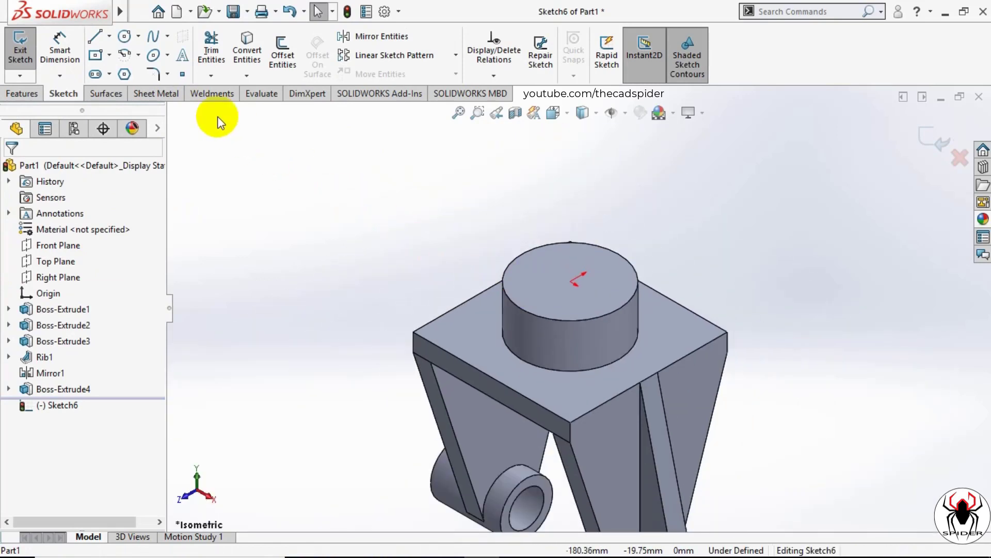
click(124, 37)
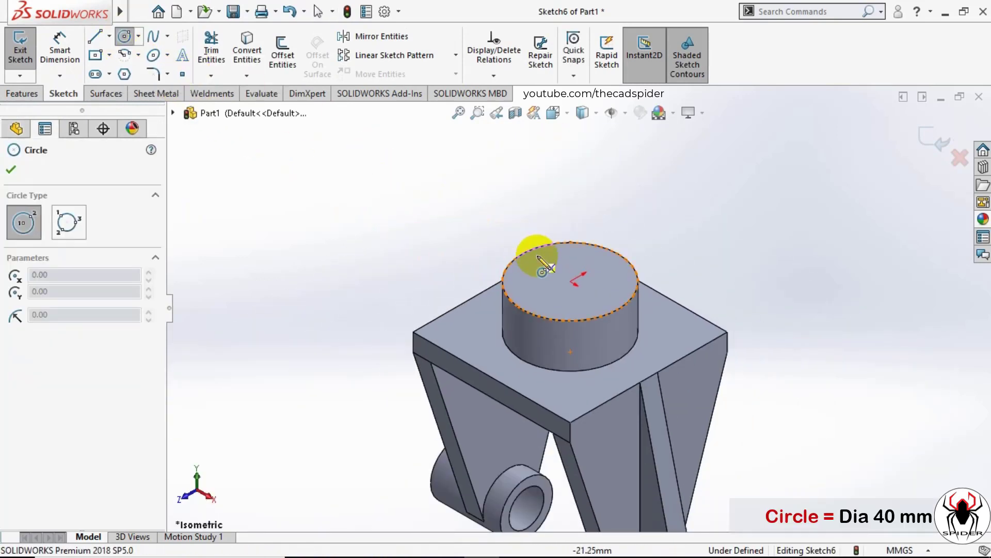
click(571, 281)
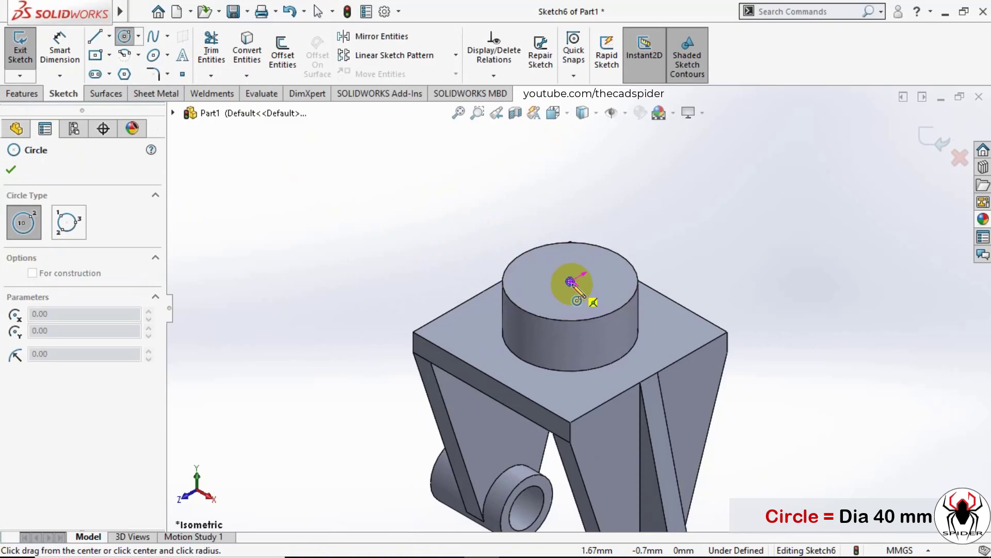
click(592, 263)
key(Escape)
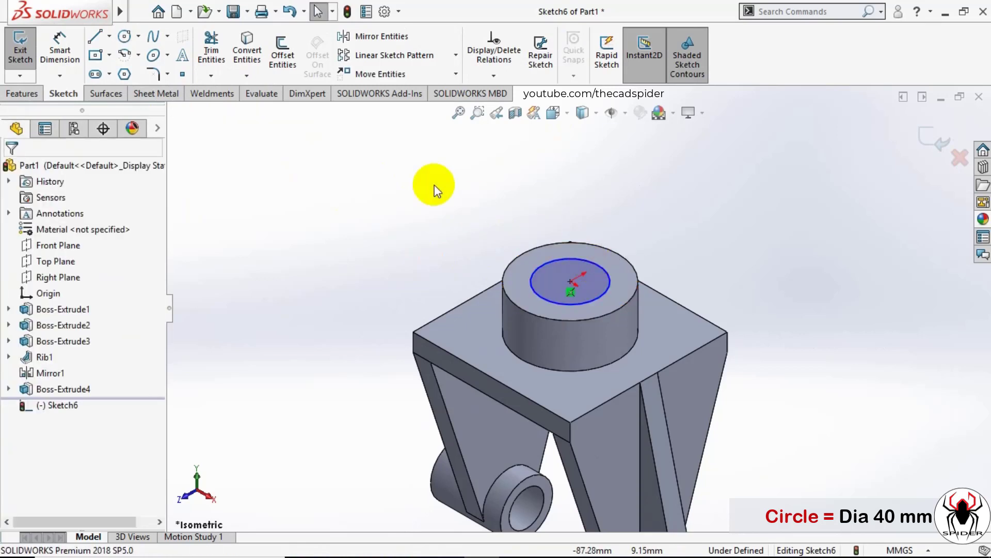
Step: Dimension the diameter of the circle on top of the 55 mm cylinder as 40 mm
click(67, 55)
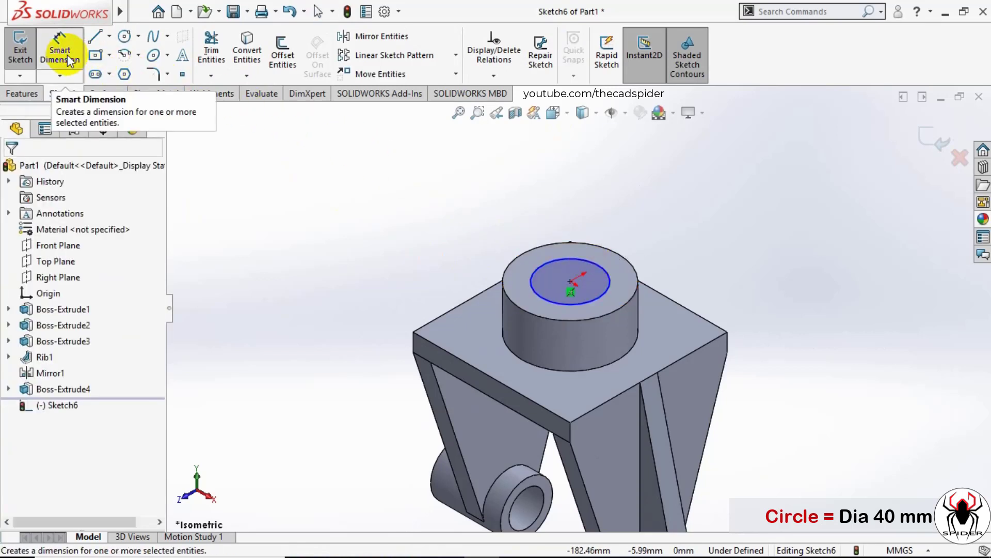
click(521, 285)
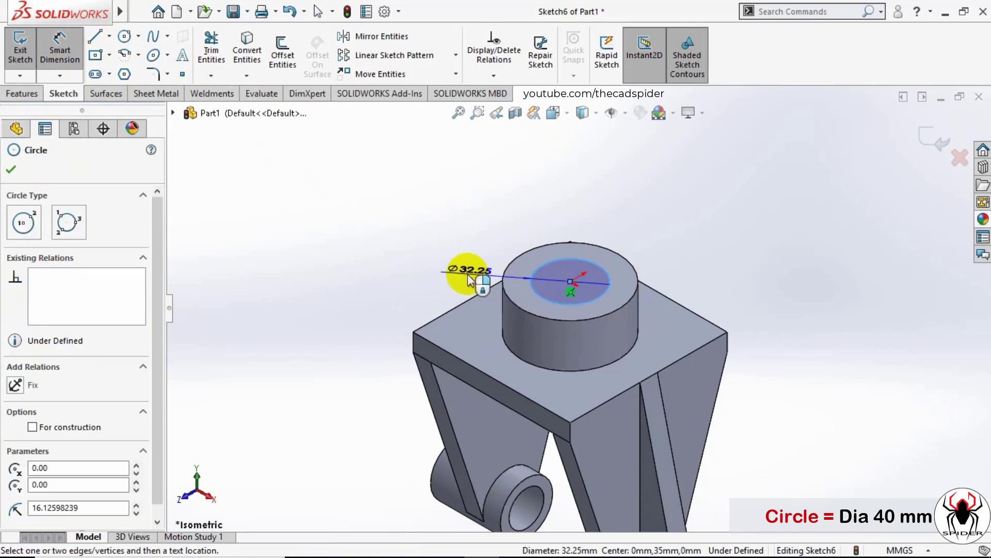
click(467, 279)
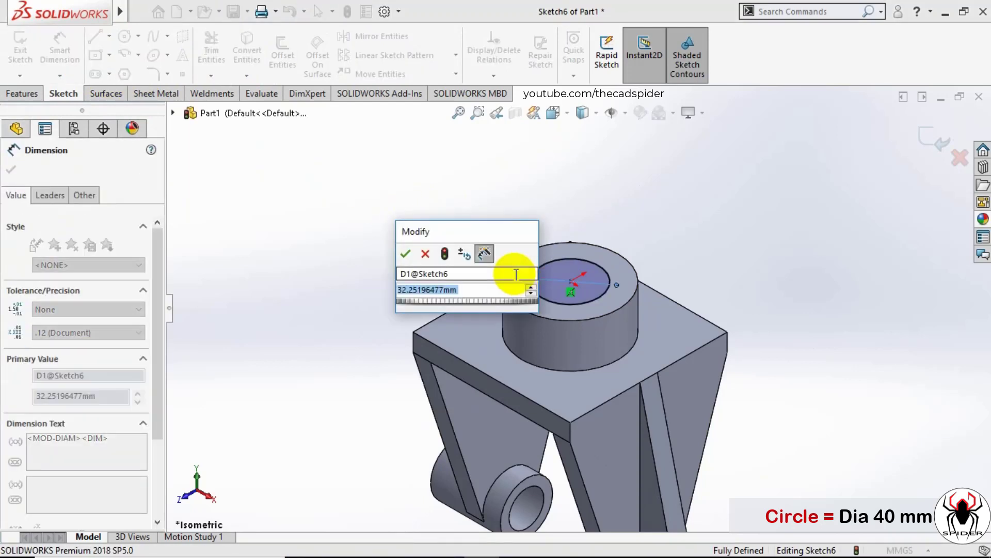
text(40)
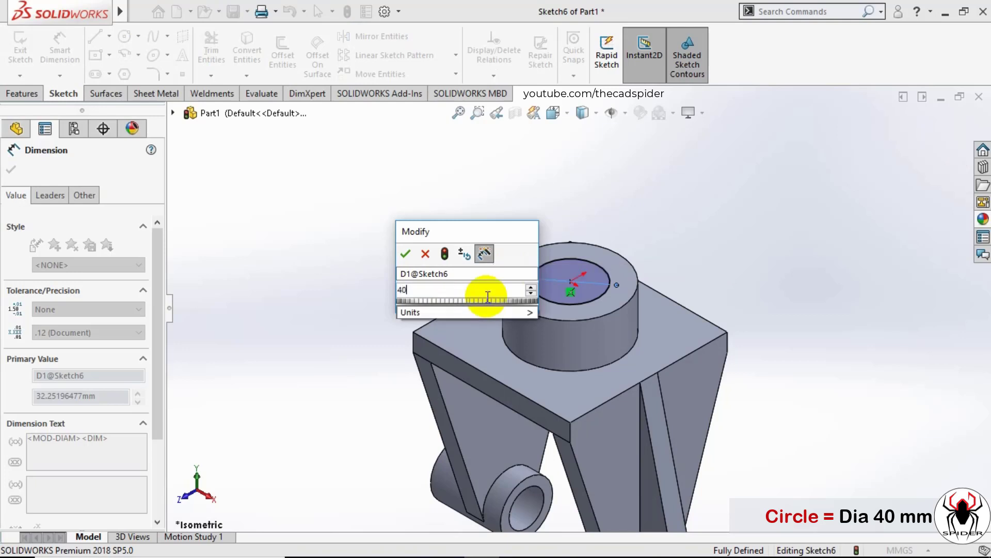
key(Return)
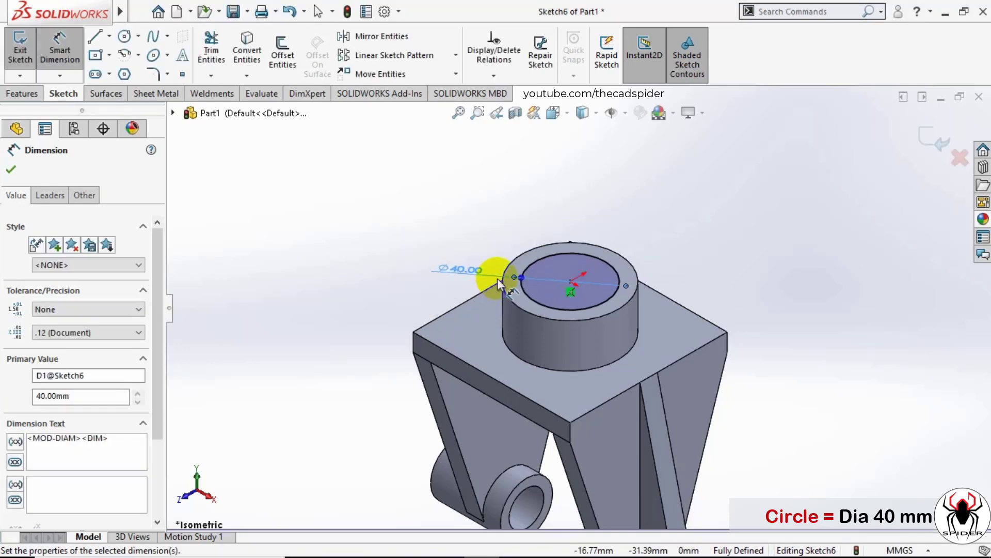
scroll(496, 273, down, 1)
key(Escape)
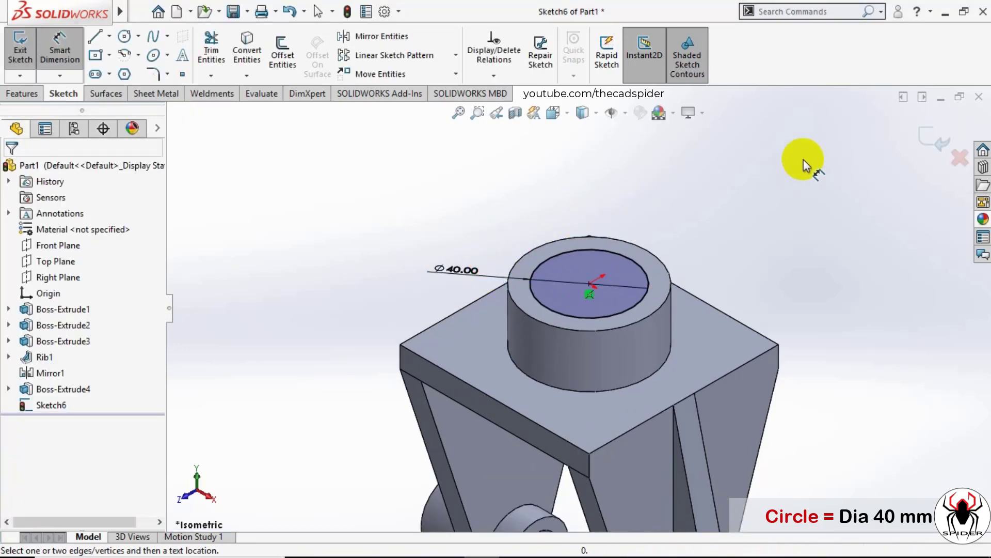
Step: Finish the sketch and extrude the 40 mm circle upward with a Blind depth of 30 mm, merging the result
click(934, 132)
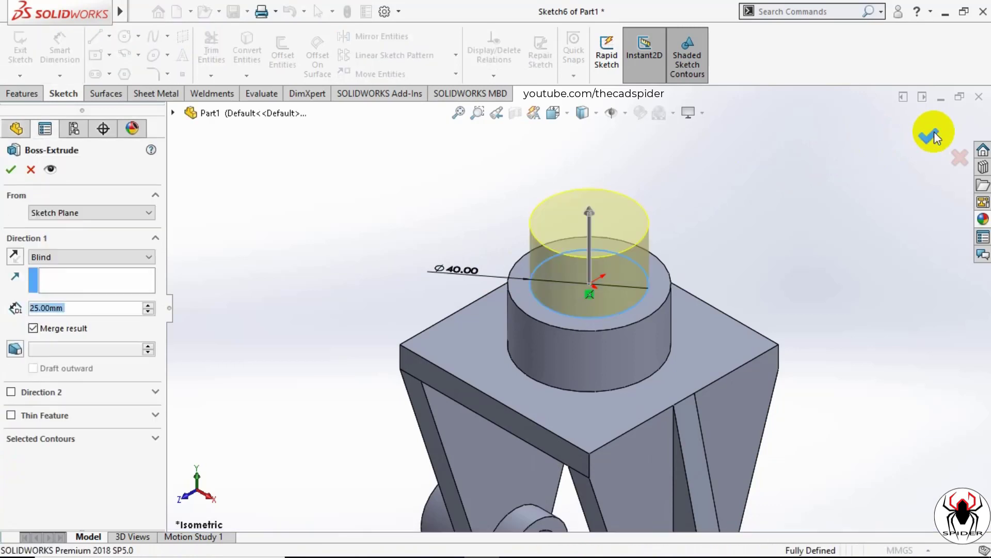
click(69, 308)
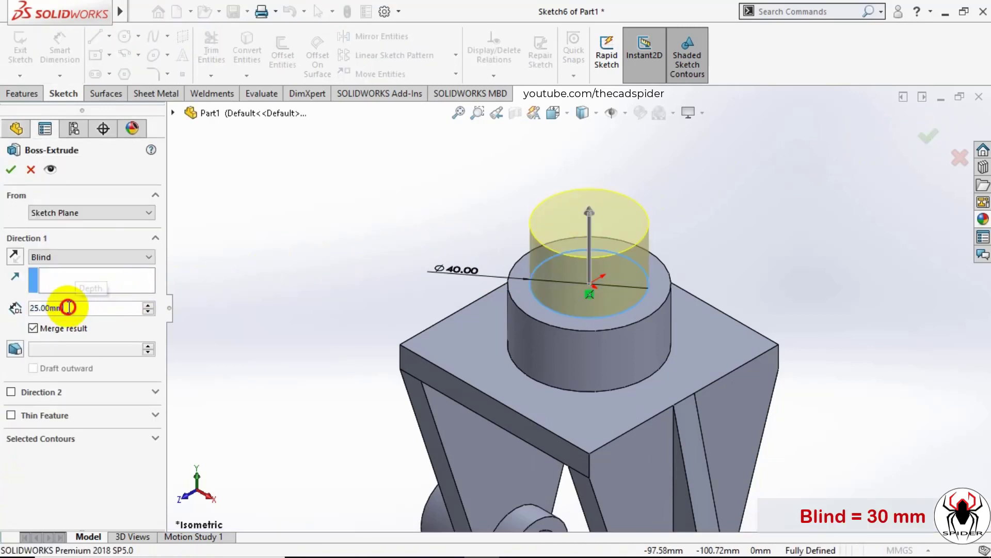
drag(69, 308, 18, 309)
text(30)
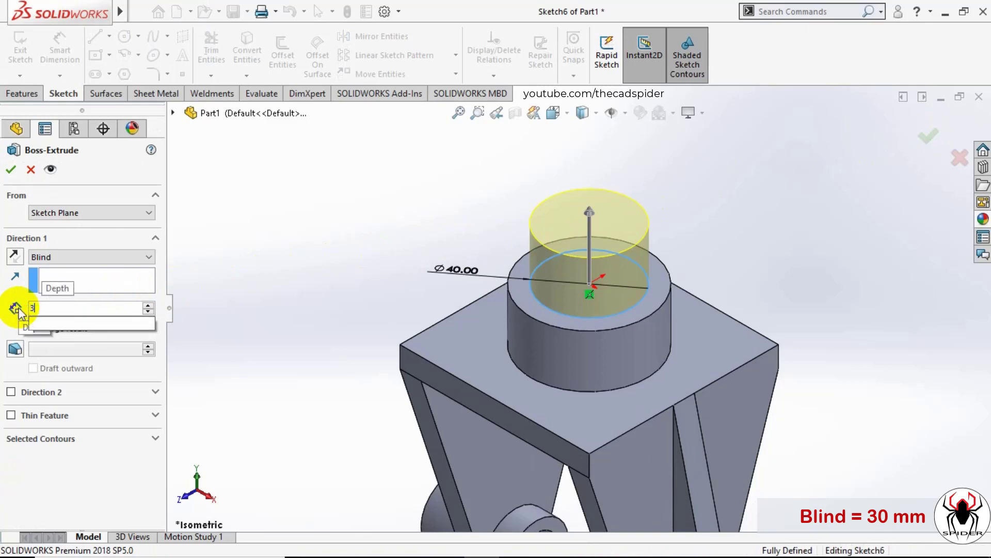
key(Return)
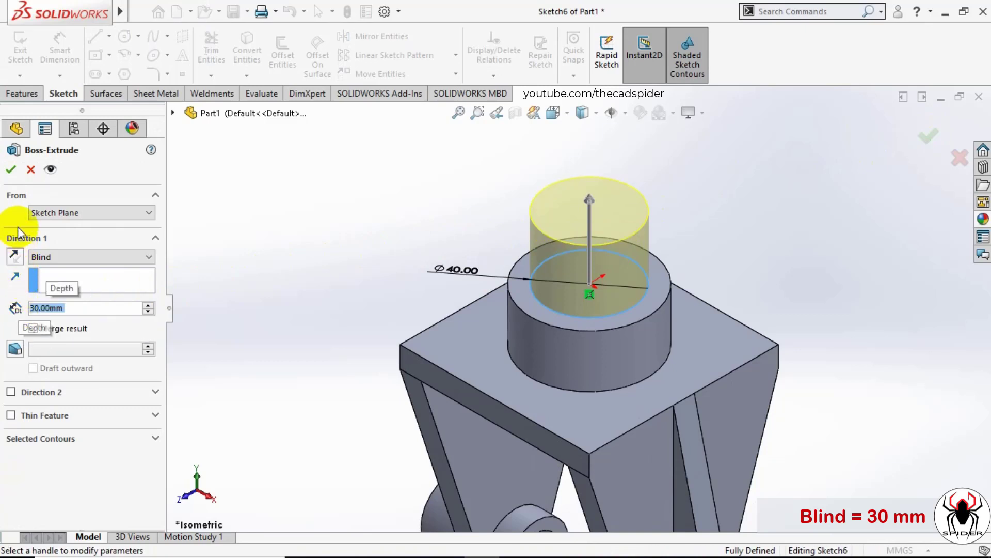
click(11, 170)
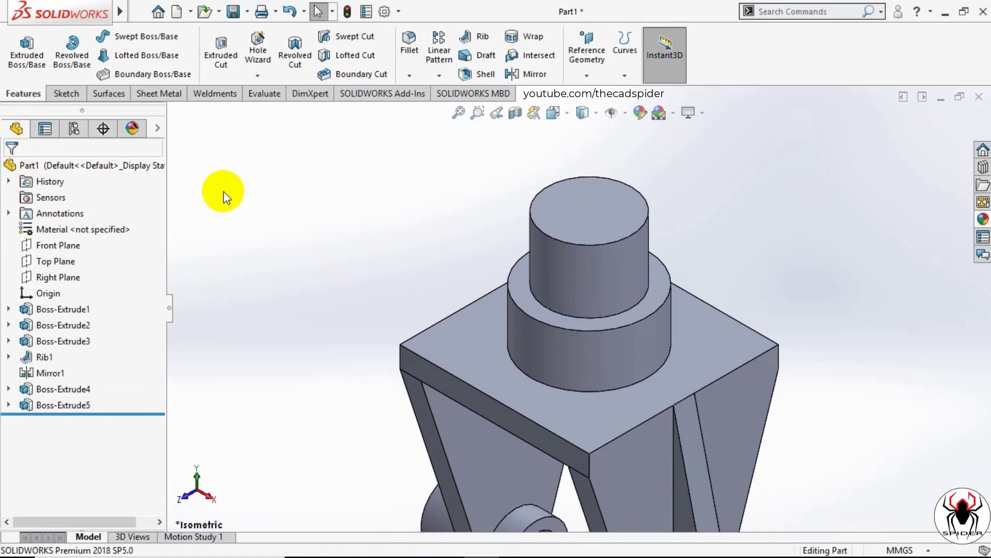
Step: Start an Extruded Cut on the top face of the 40 mm cylinder and sketch a circle about 21 mm in diameter centred on the origin
click(221, 70)
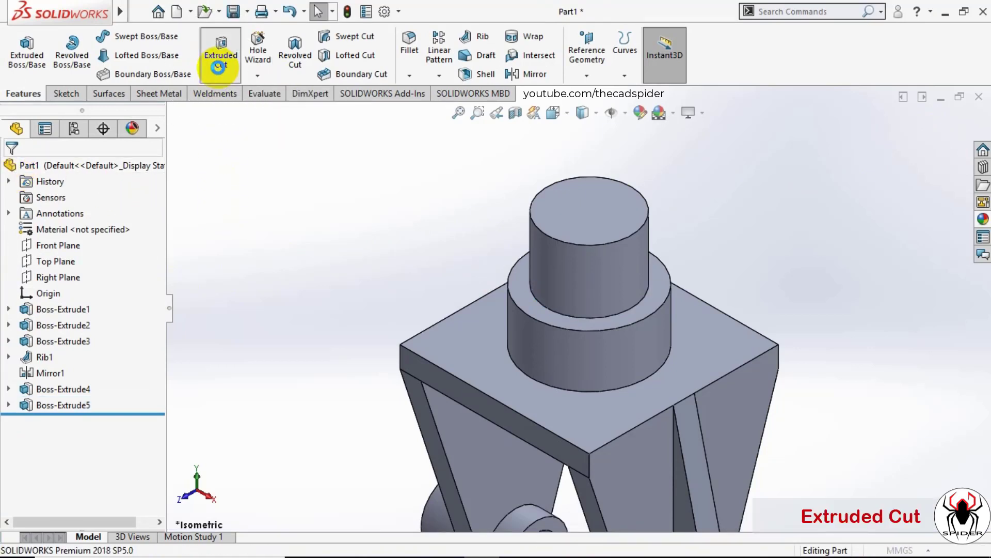
click(564, 220)
click(566, 179)
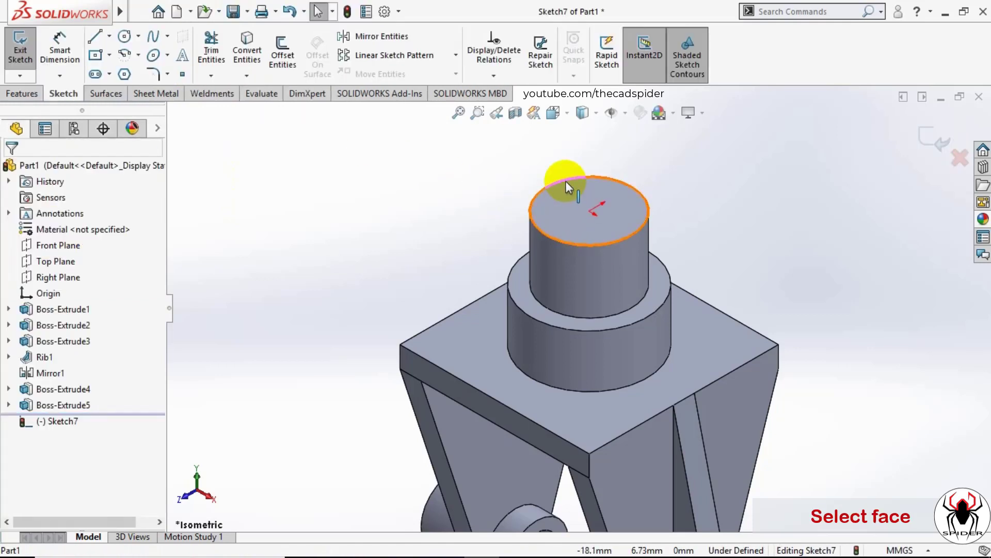
click(129, 36)
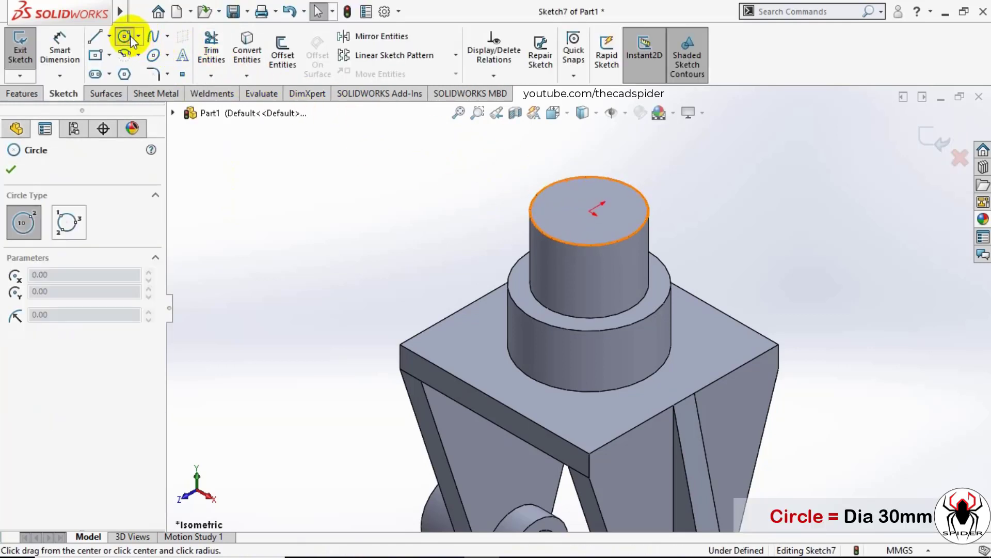
scroll(595, 185, down, 3)
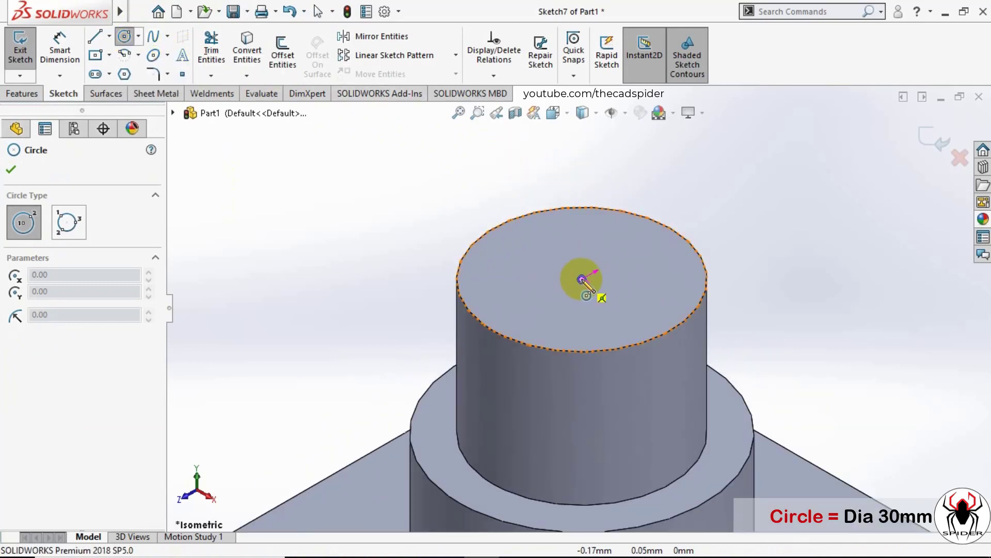
click(582, 279)
click(602, 243)
key(Escape)
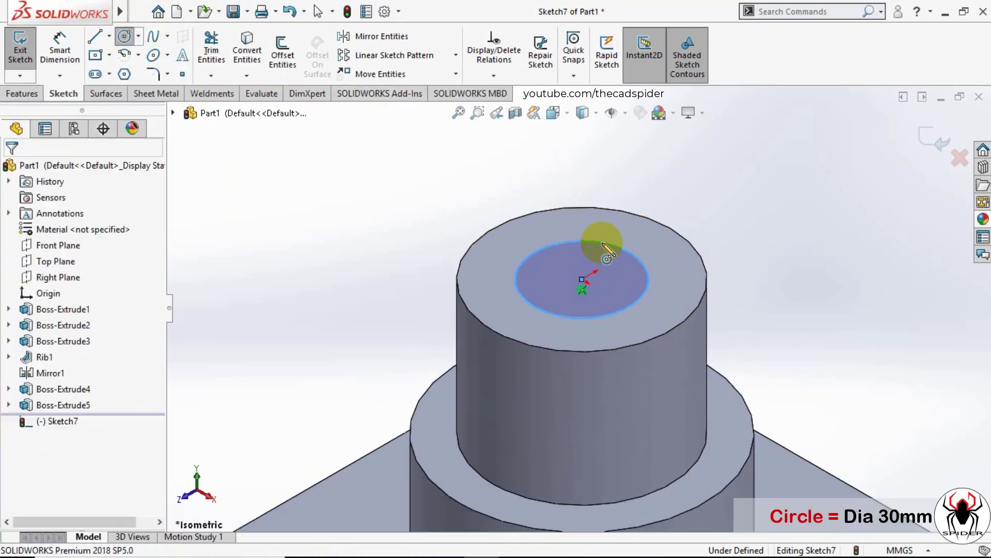
Step: Dimension the diameter of the circle on the 40 mm cylinder's top face as 30 mm
click(59, 48)
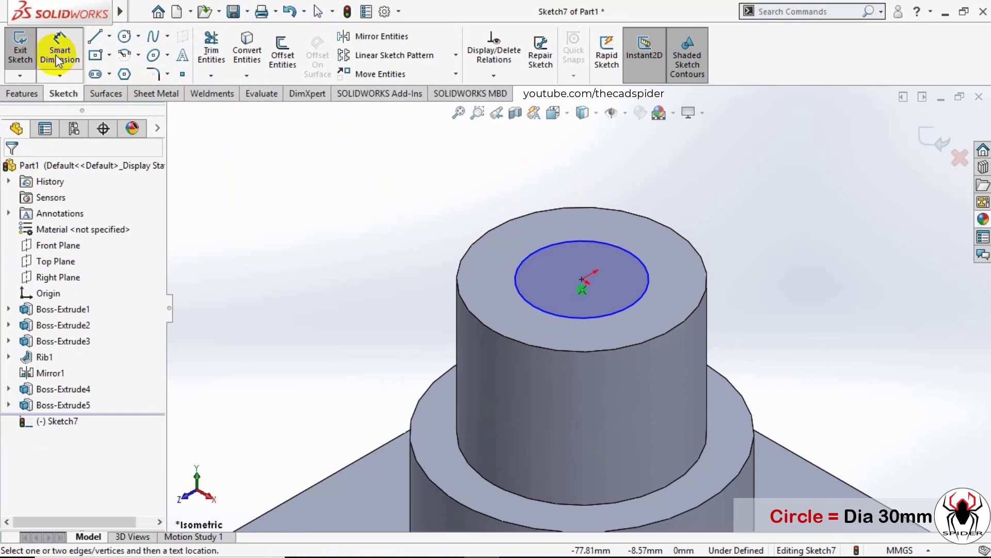
click(516, 286)
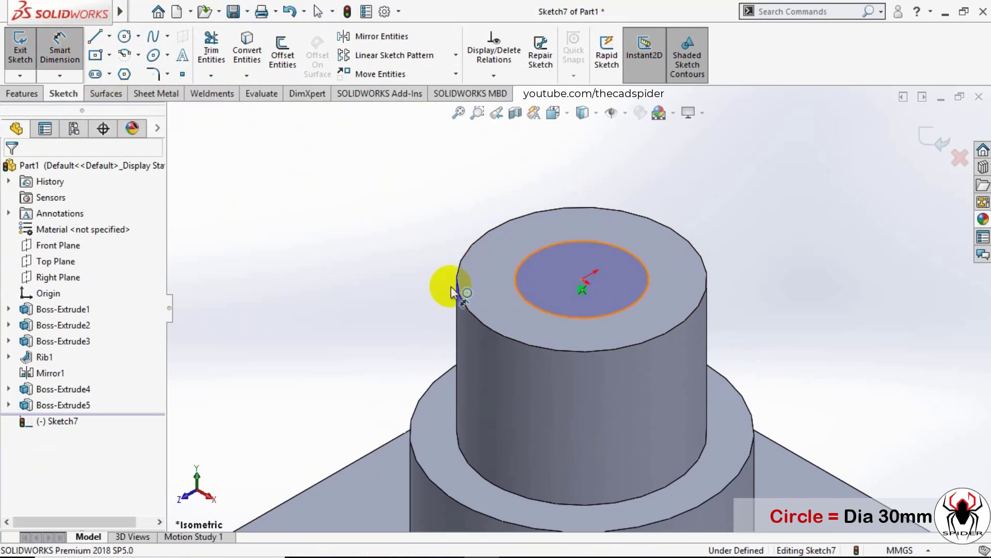
click(358, 328)
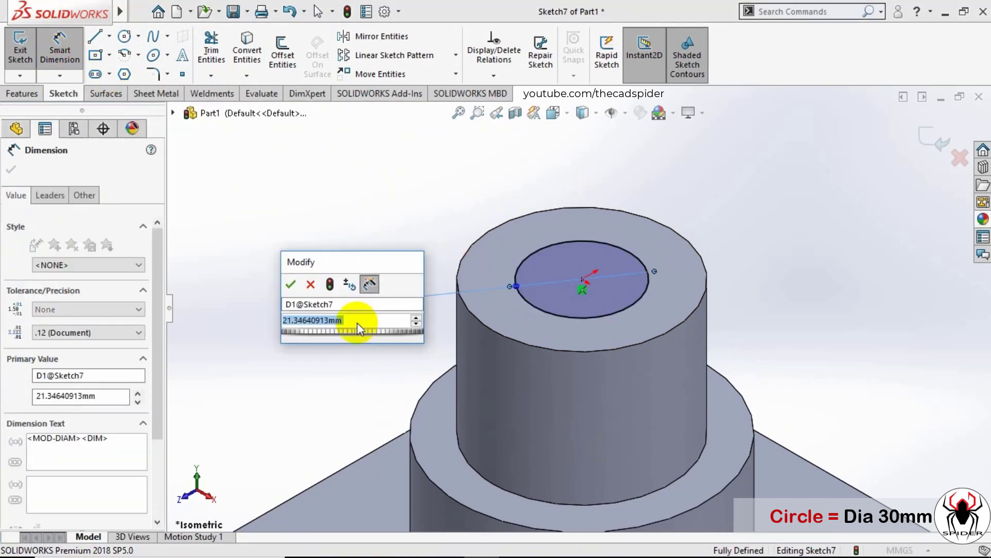
text(30)
key(Return)
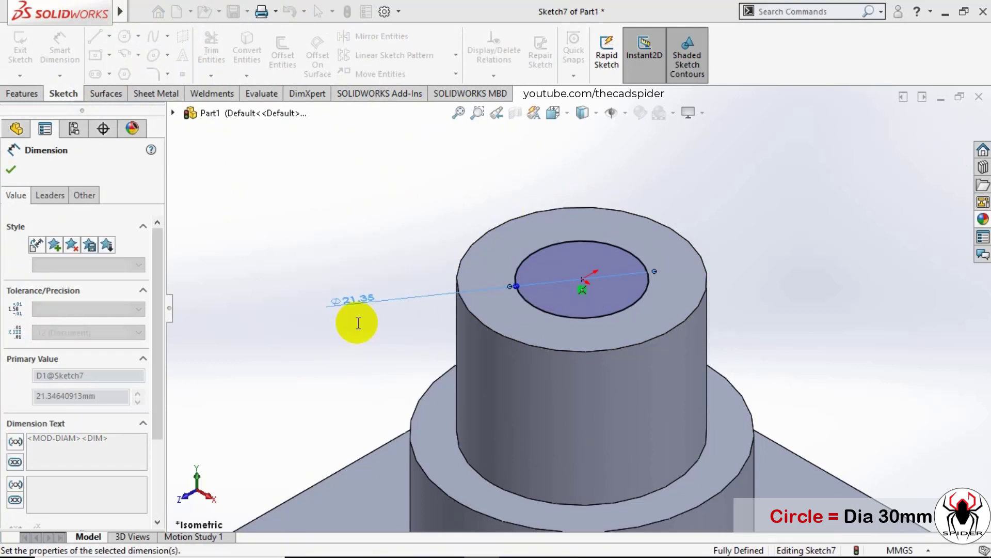
key(Escape)
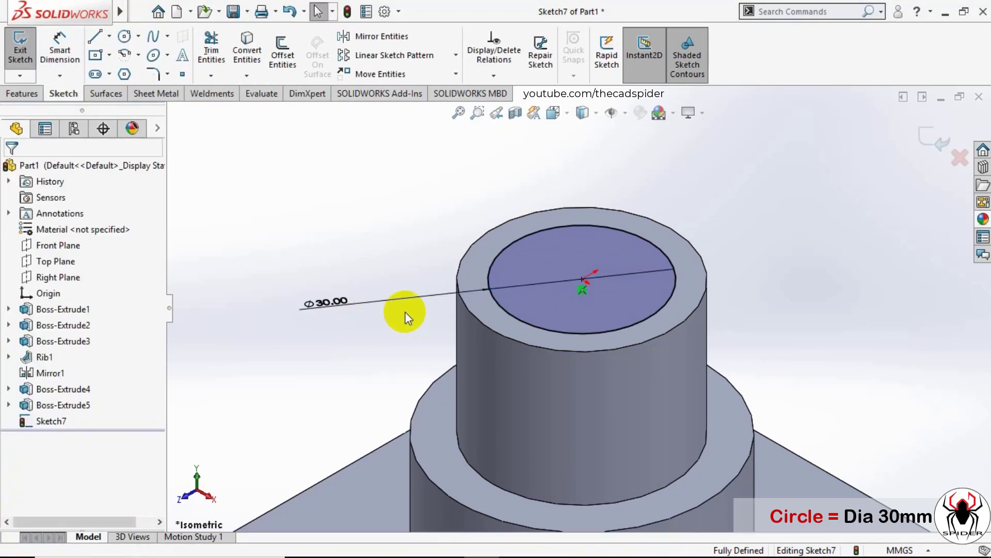
Step: Finish the sketch and cut the 30 mm circle Through All, down through both cylinders and the plate
click(930, 147)
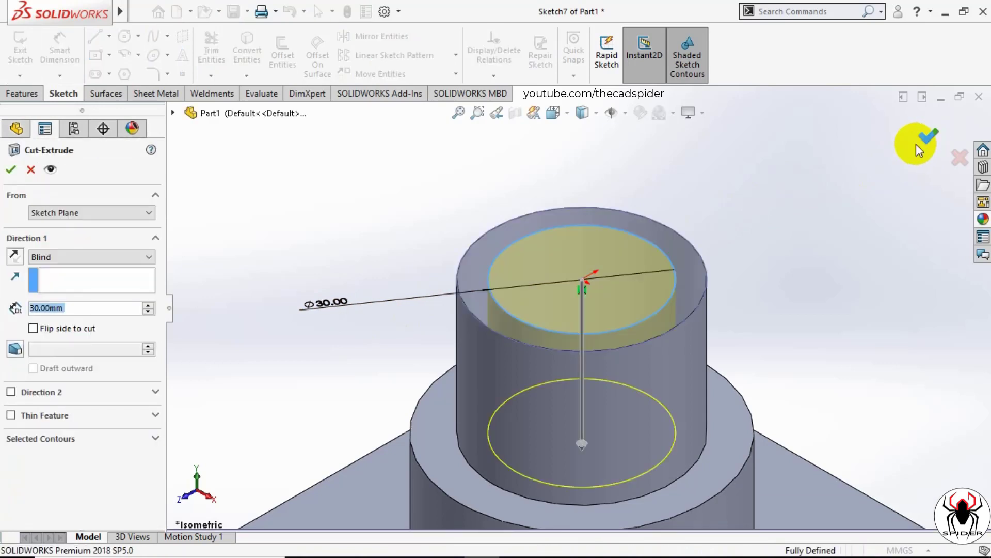
key(f)
scroll(580, 460, down, 3)
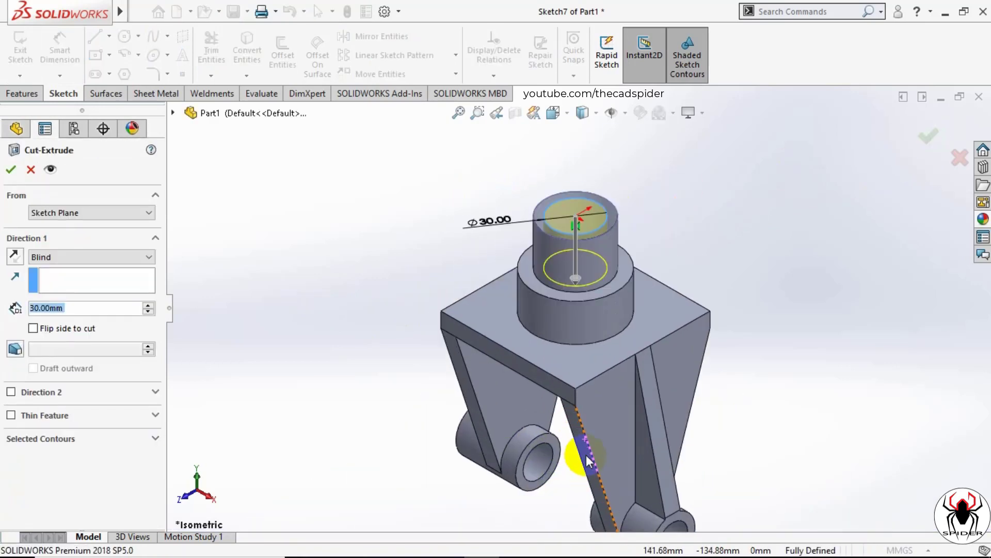
click(88, 259)
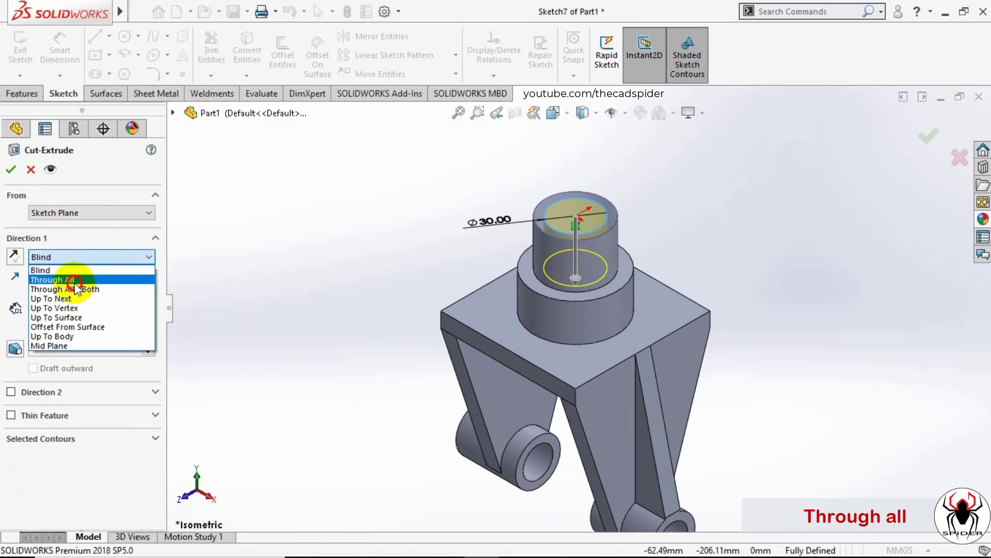
click(74, 283)
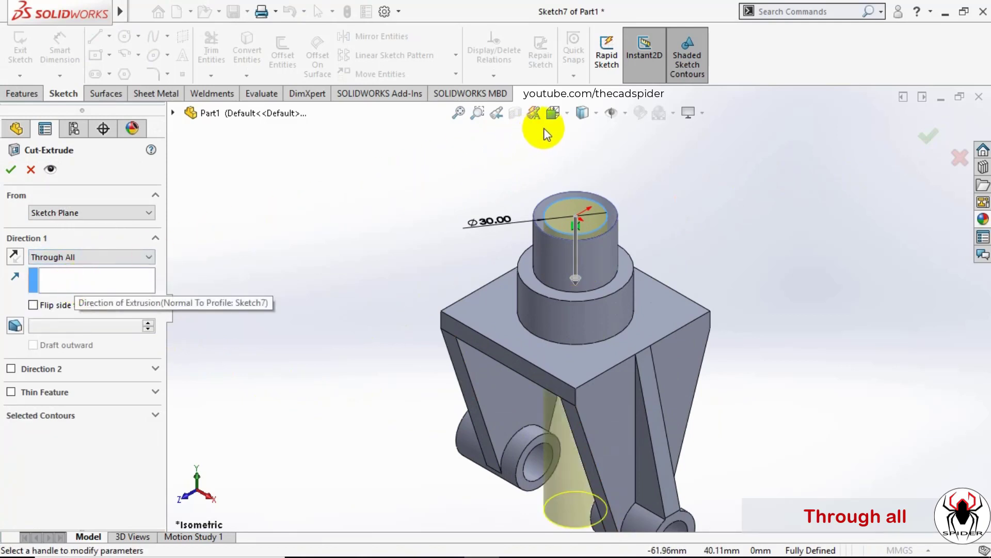
click(567, 113)
click(576, 173)
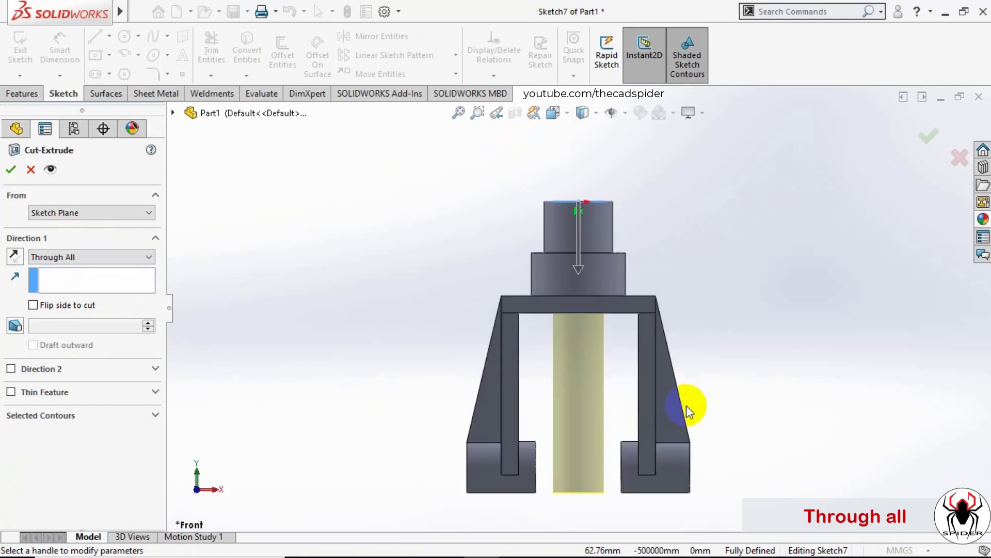
click(12, 169)
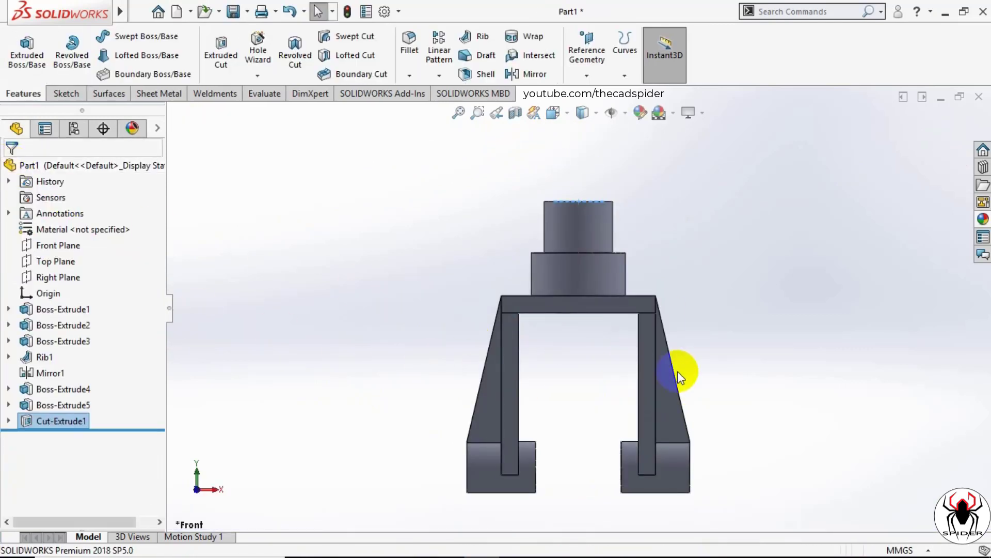
Step: Start a Rib feature and open its sketch on the Front Plane, viewed normal to the plane
middle_drag(679, 377, 641, 491)
scroll(671, 307, down, 3)
click(687, 231)
middle_drag(615, 264, 626, 182)
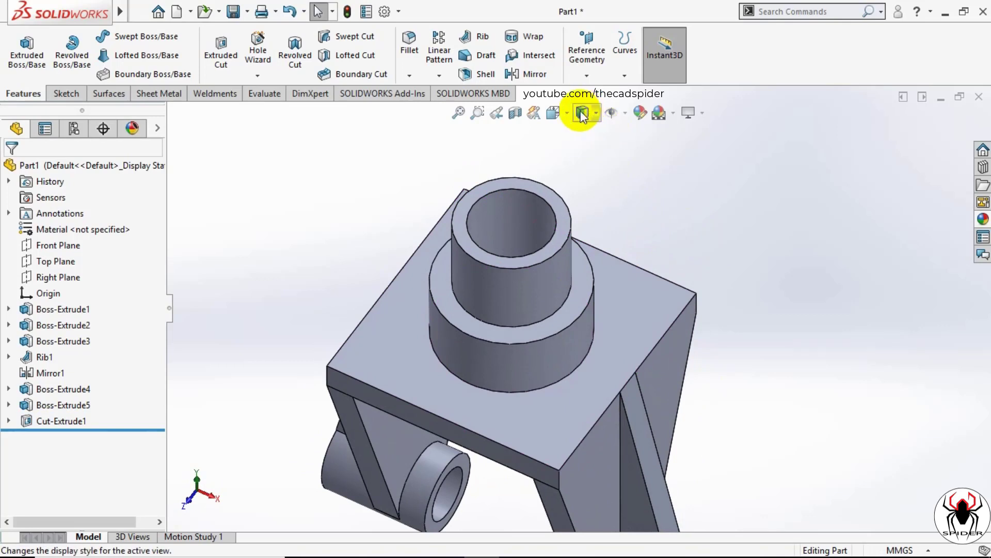
click(553, 112)
click(630, 161)
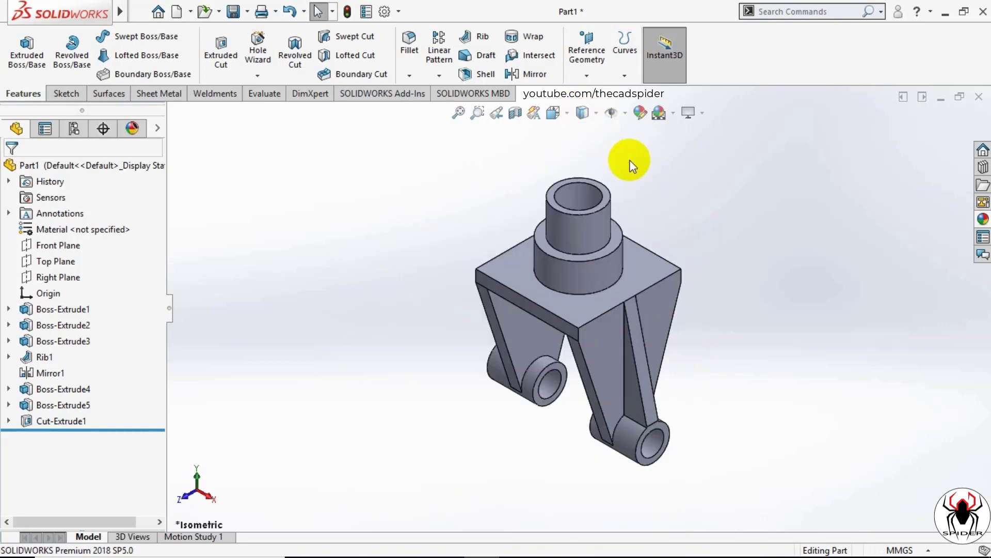
click(488, 41)
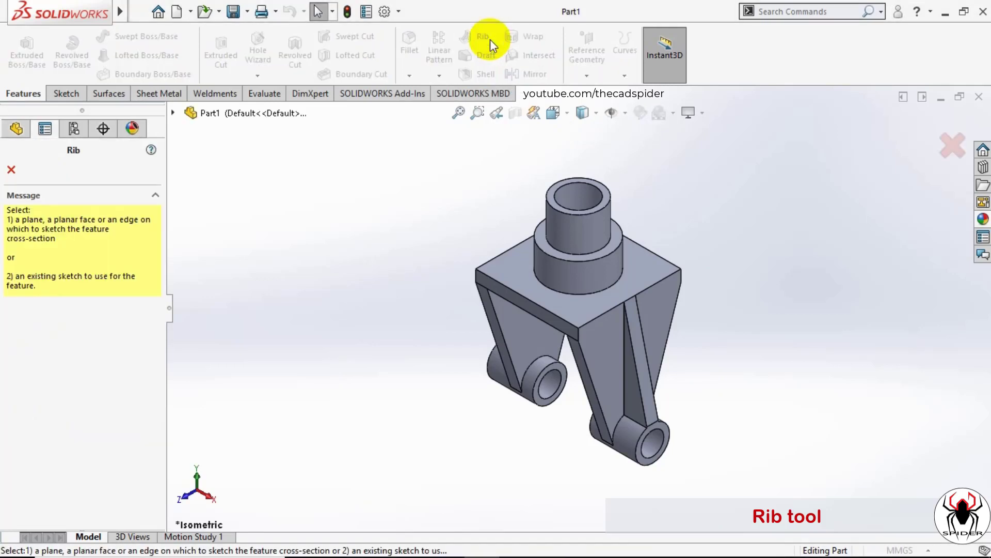
click(174, 114)
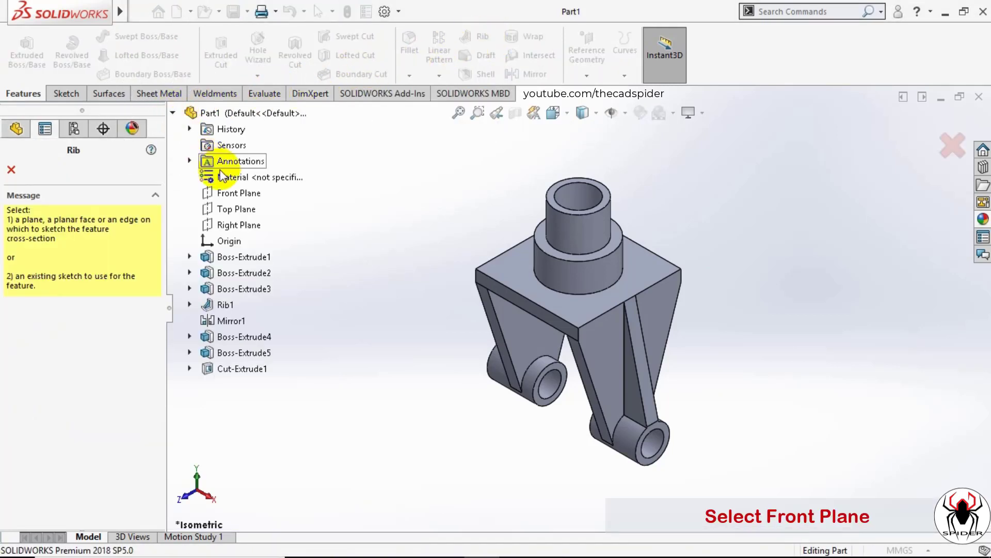
click(236, 197)
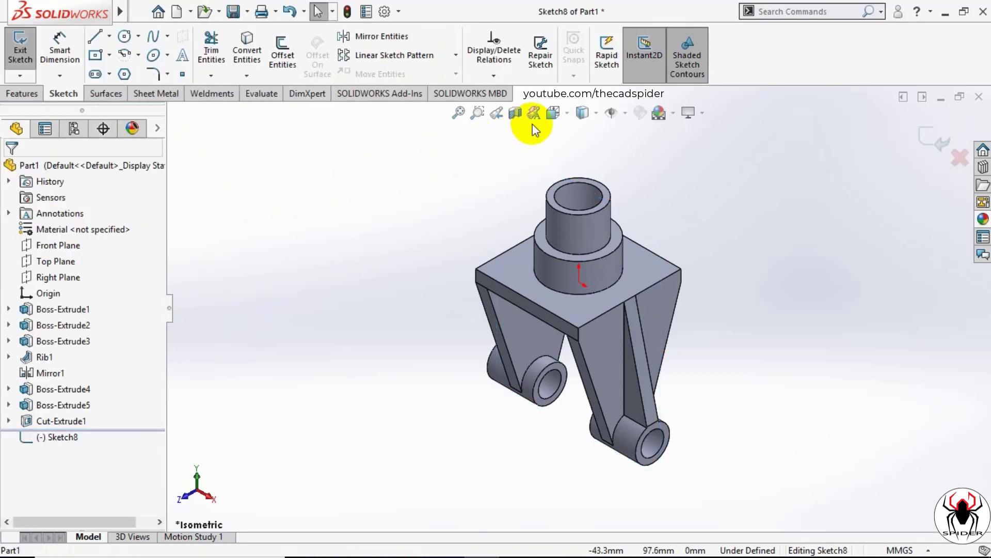
click(561, 113)
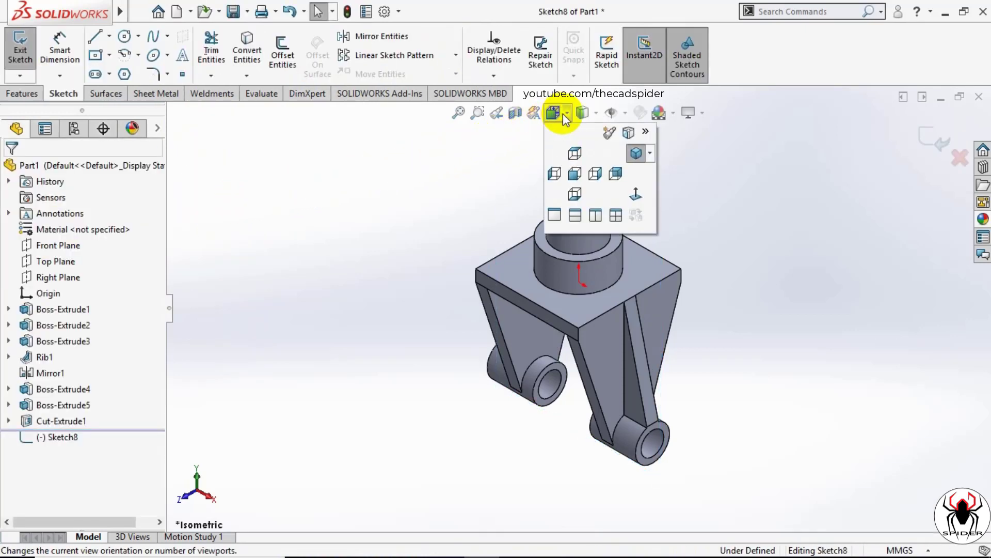
click(635, 196)
scroll(645, 223, down, 4)
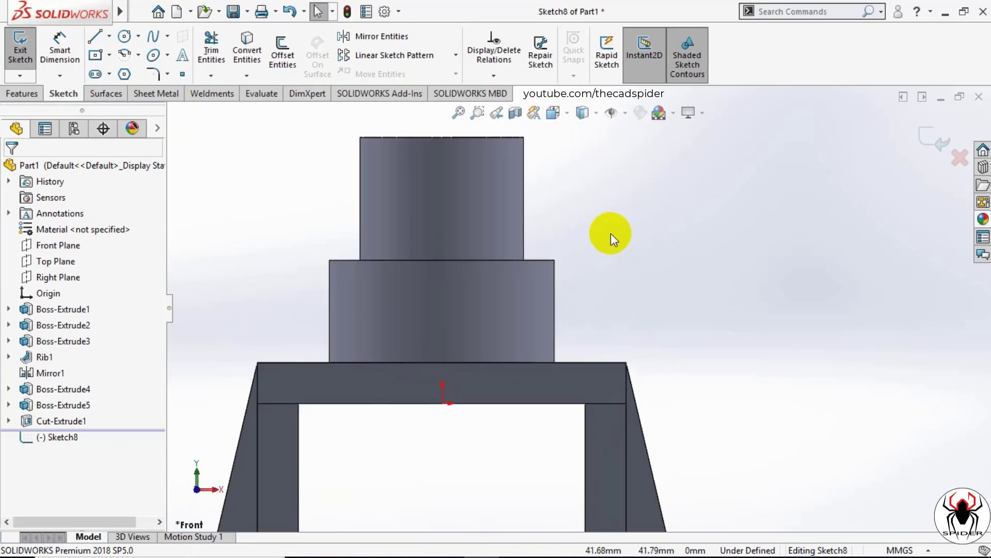
scroll(591, 333, down, 2)
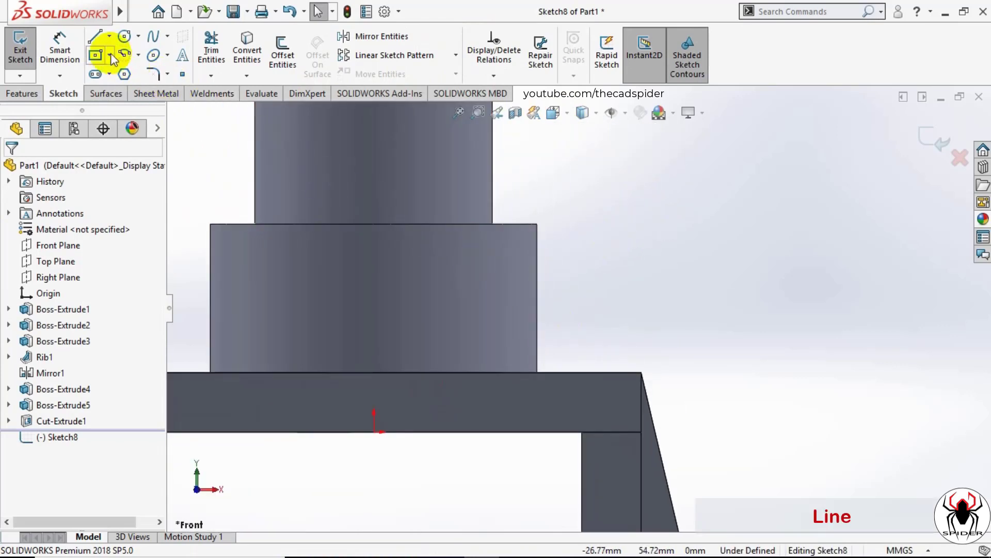
Step: Sketch connected lines from the upper cylinder's base across the step to the lower cylinder's rim, sloping to the plate's top corner, and 10 mm down its edge
click(96, 40)
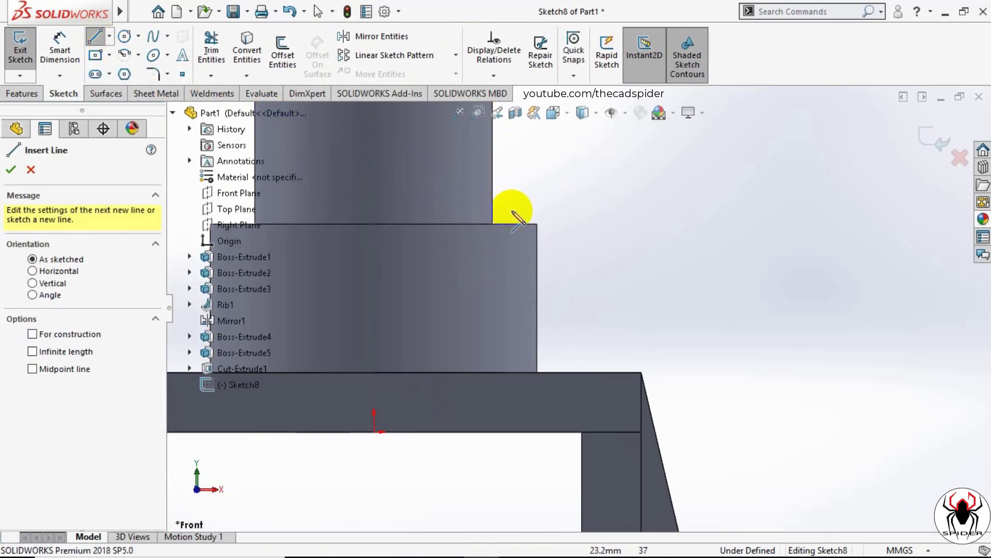
scroll(513, 213, down, 3)
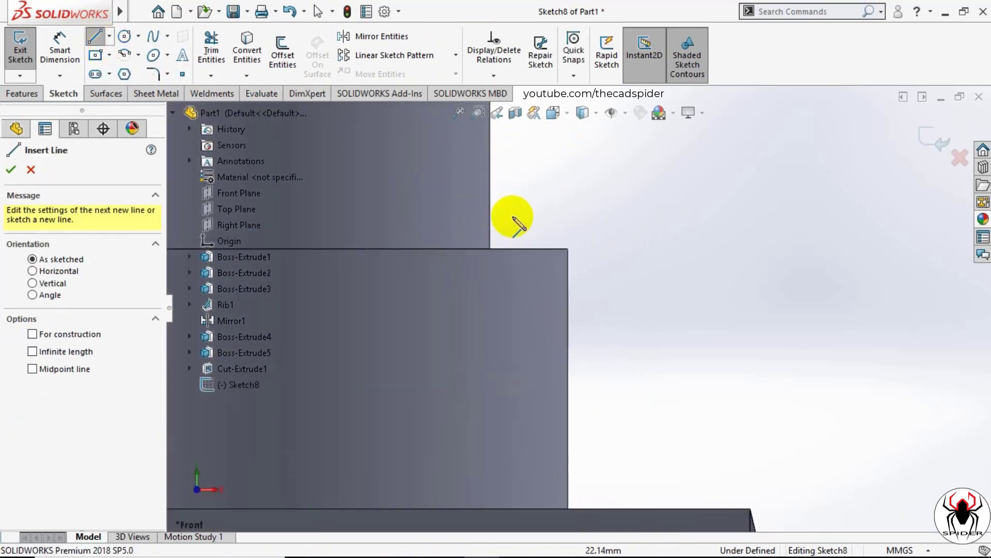
click(491, 248)
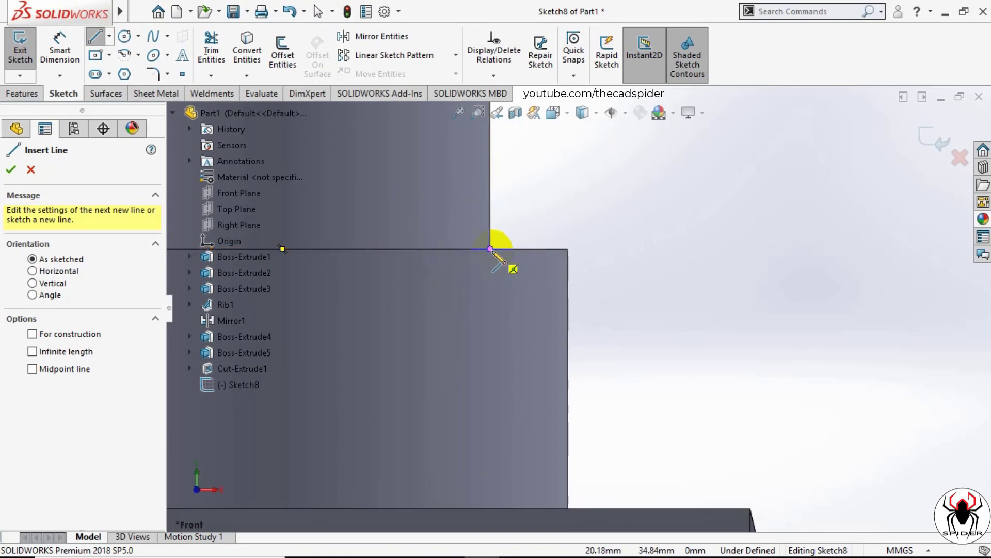
click(567, 249)
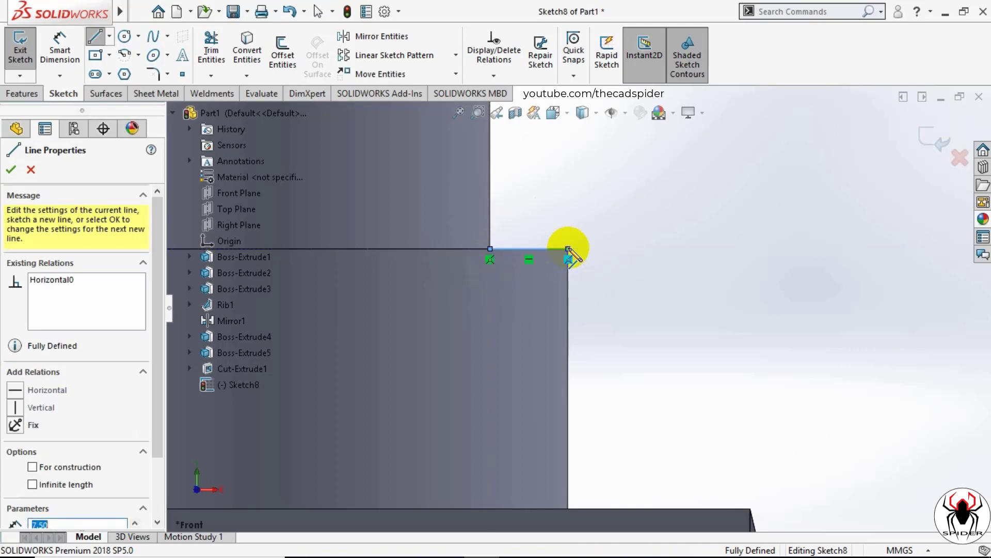
scroll(571, 250, up, 2)
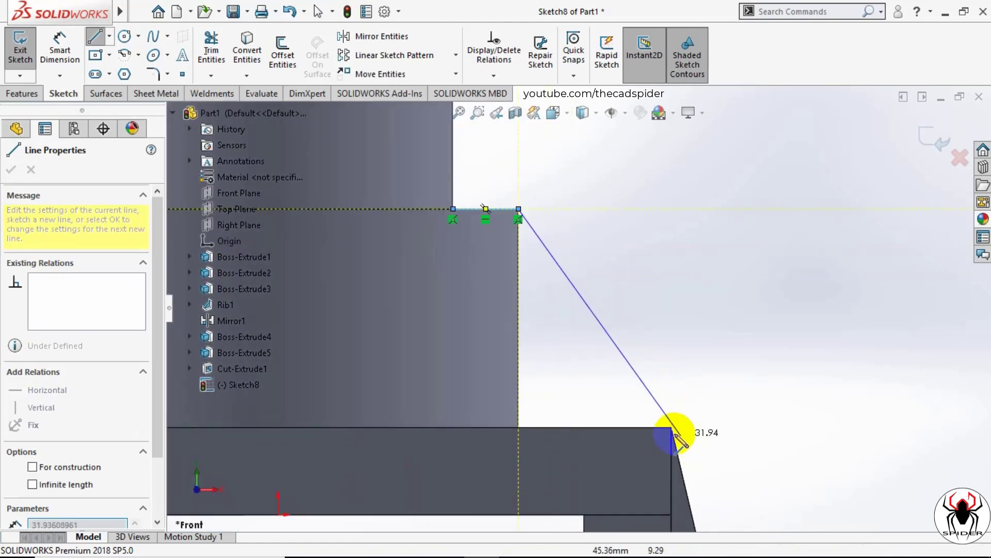
click(672, 427)
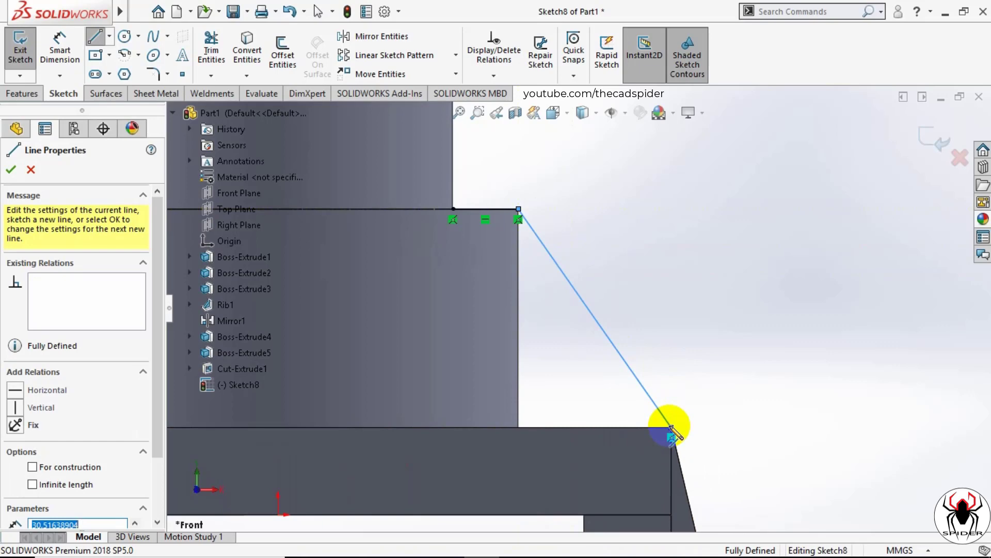
scroll(675, 509, up, 2)
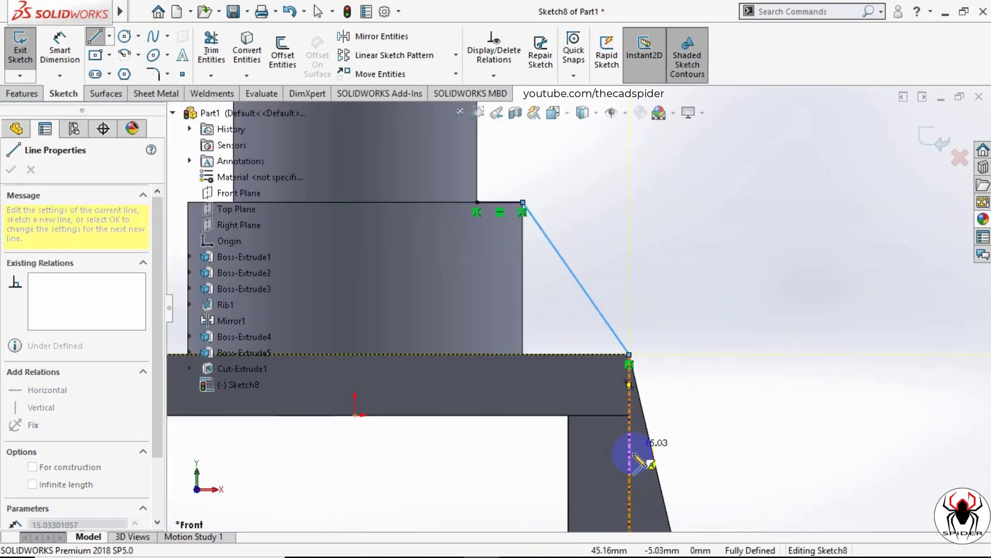
scroll(633, 439, down, 5)
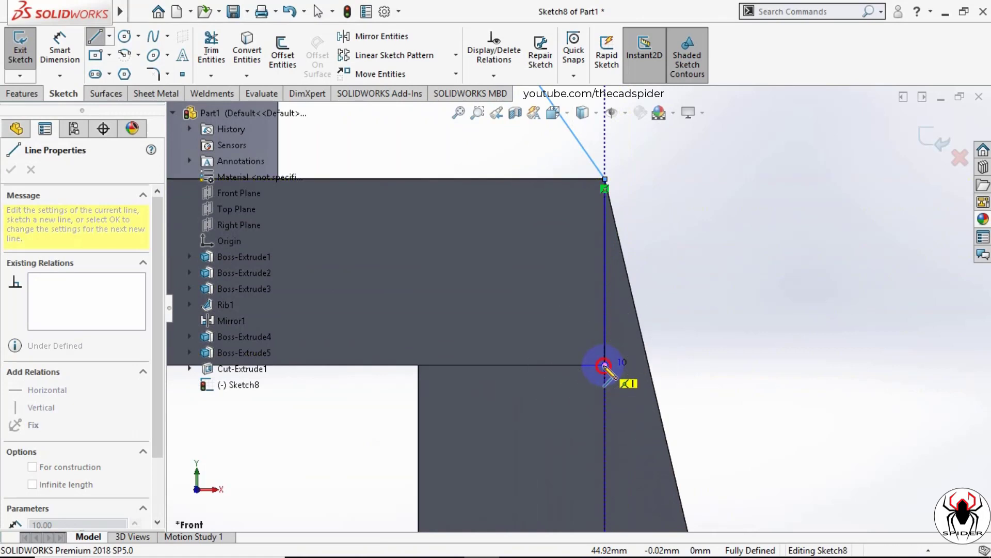
click(605, 365)
key(Escape)
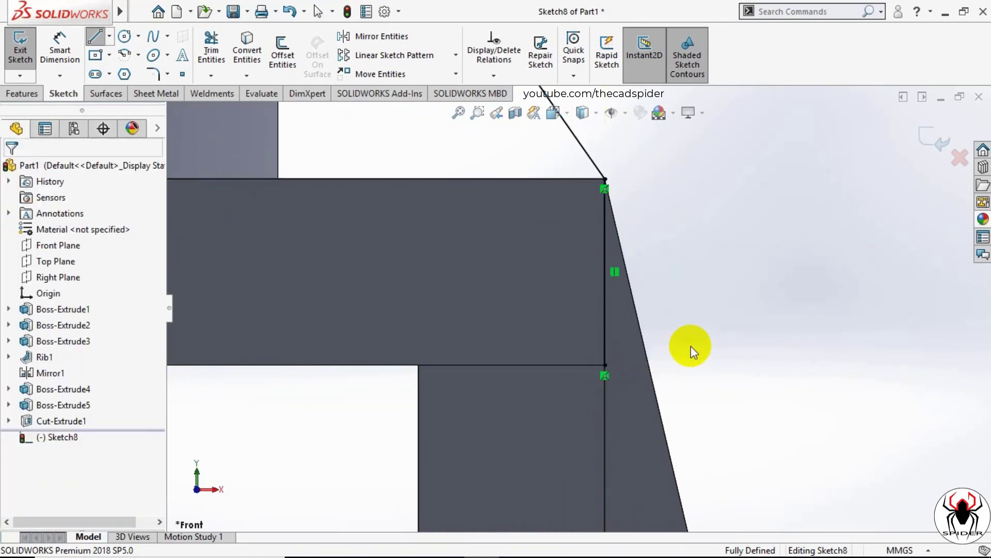
Step: Finish the sketch and create the rib 10 mm thick on both sides, with its extrusion direction parallel to the sketch
scroll(674, 399, up, 5)
scroll(511, 195, down, 3)
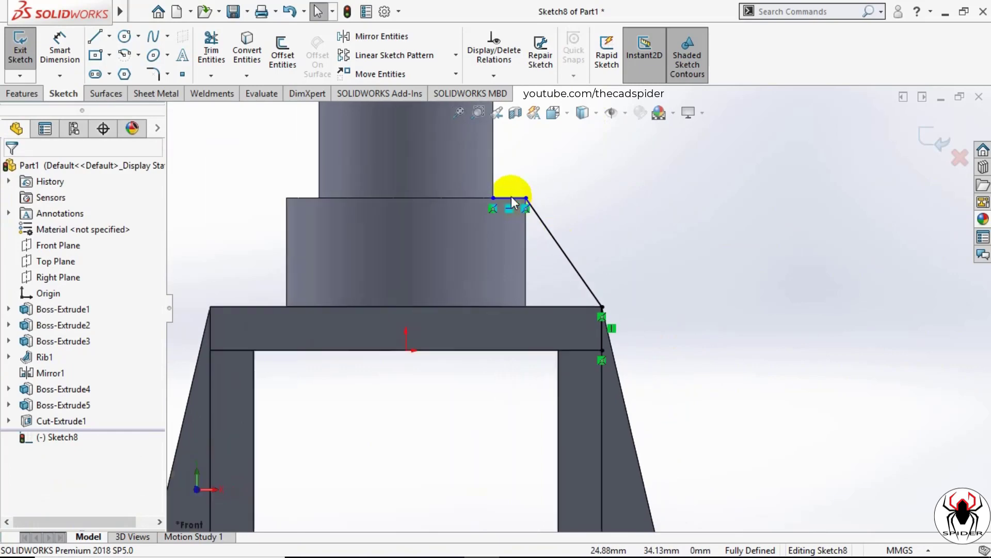
middle_drag(653, 277, 645, 343)
scroll(679, 236, down, 4)
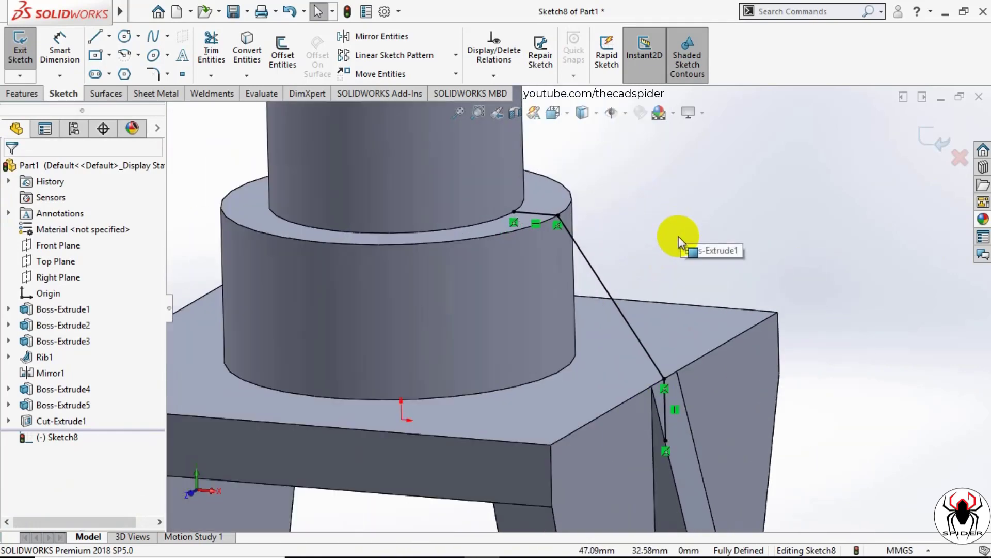
click(940, 147)
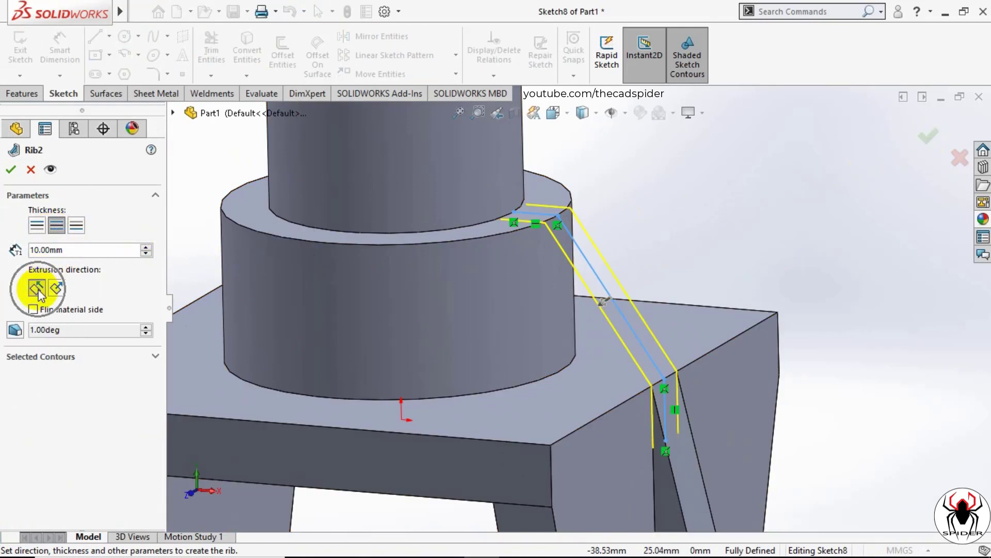
click(12, 170)
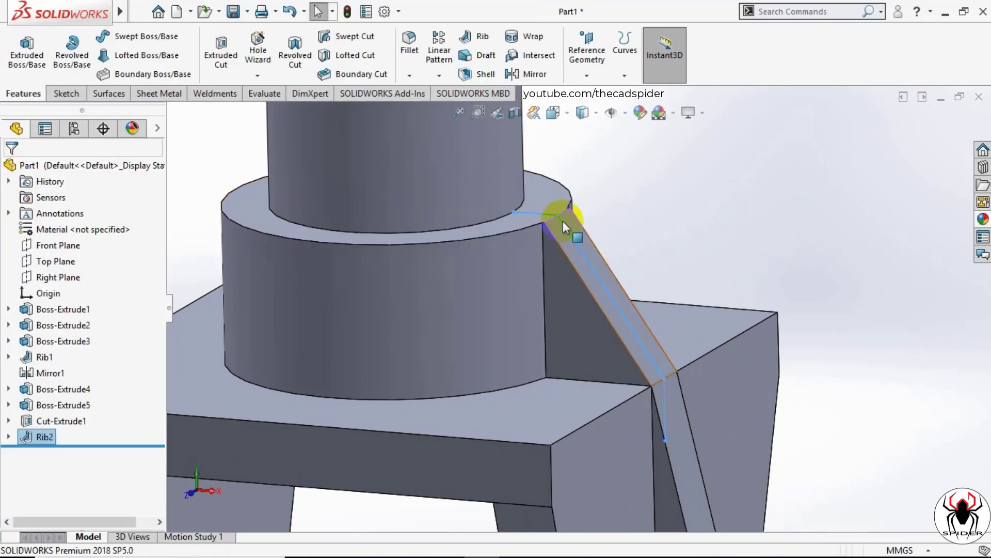
click(619, 215)
Step: Start a Circular Pattern using the lower cylinder's outer face as the rotation reference
scroll(549, 218, down, 5)
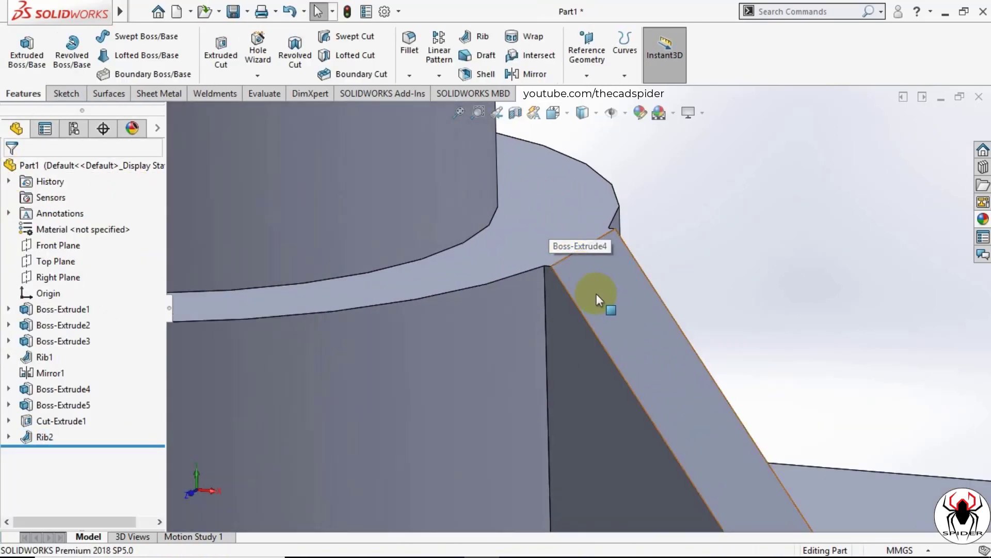
middle_drag(593, 292, 589, 357)
scroll(496, 235, up, 6)
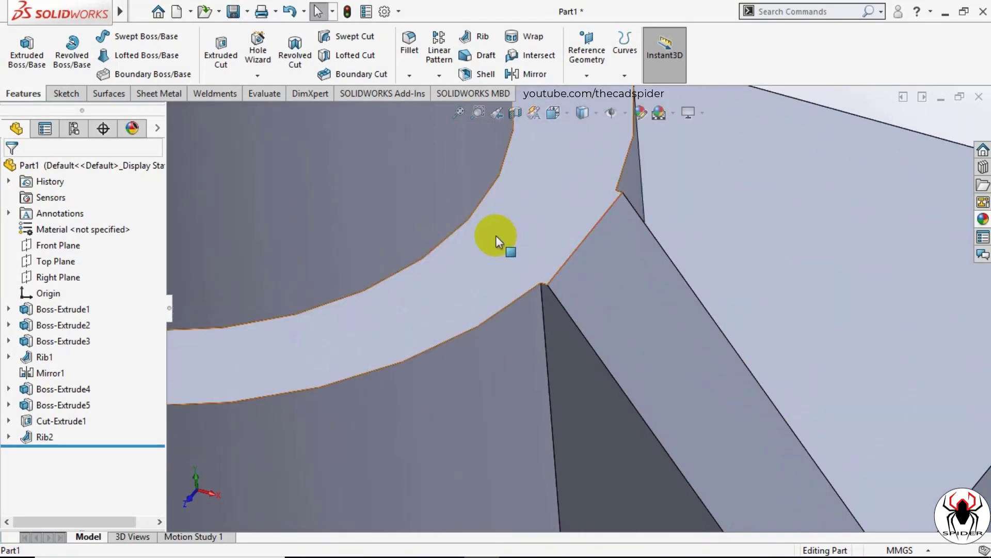
scroll(673, 429, up, 5)
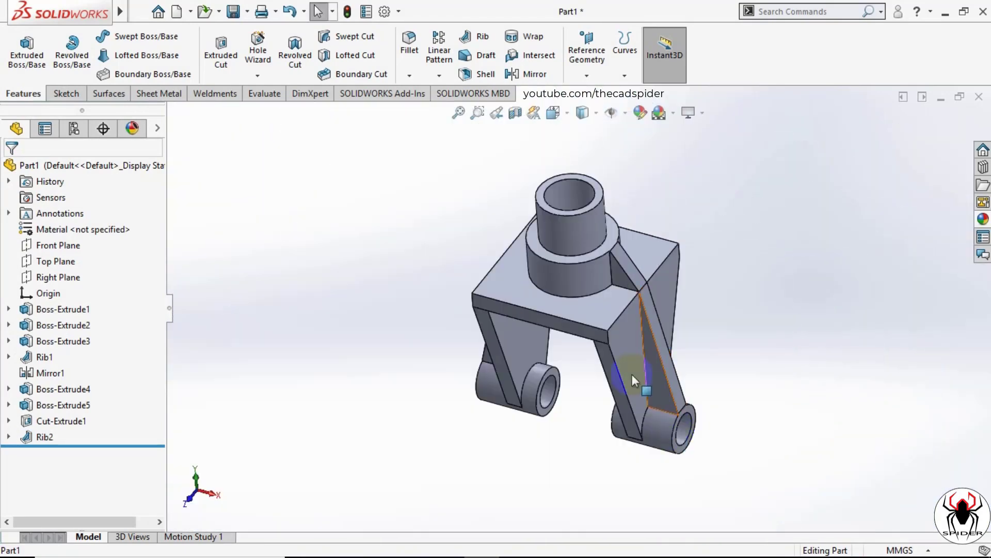
click(439, 77)
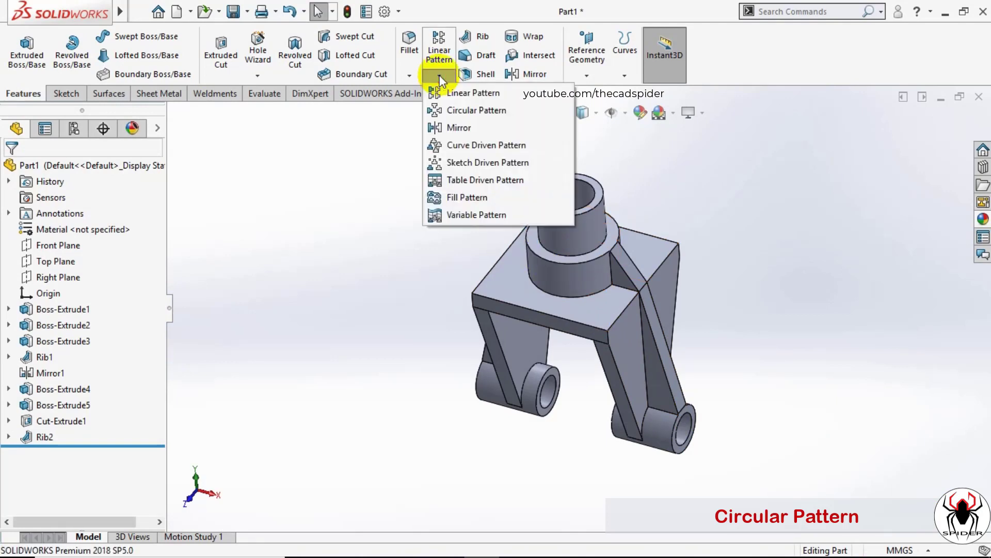
click(452, 114)
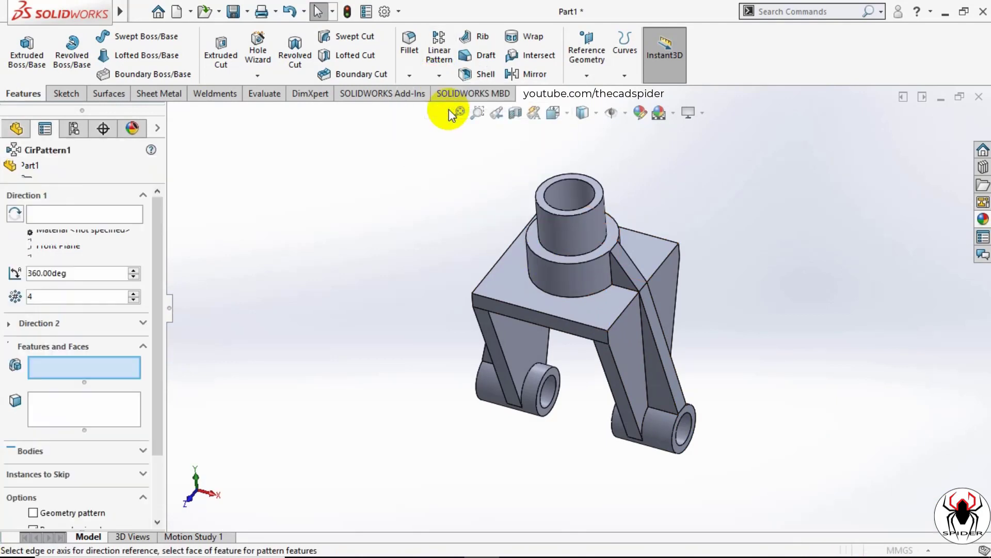
click(63, 222)
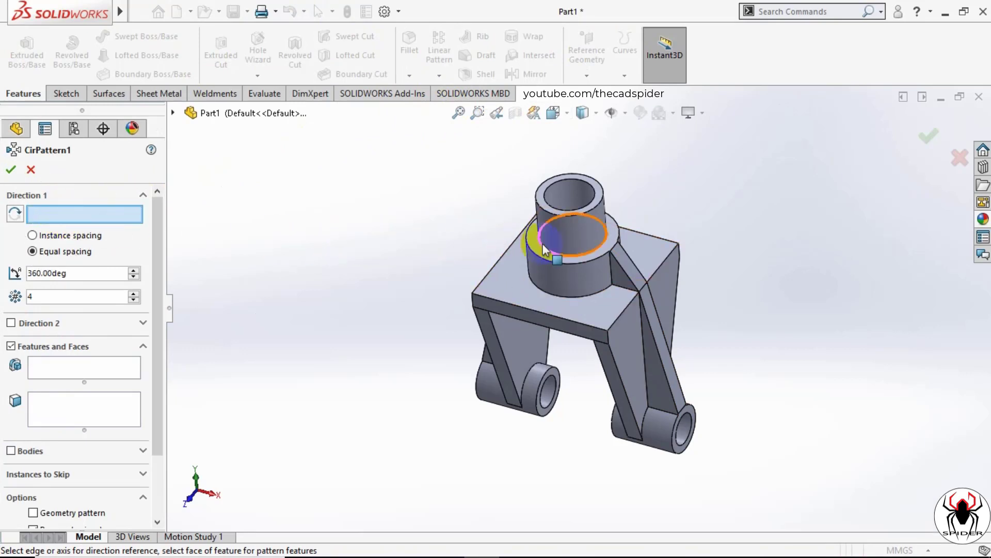
scroll(594, 231, down, 5)
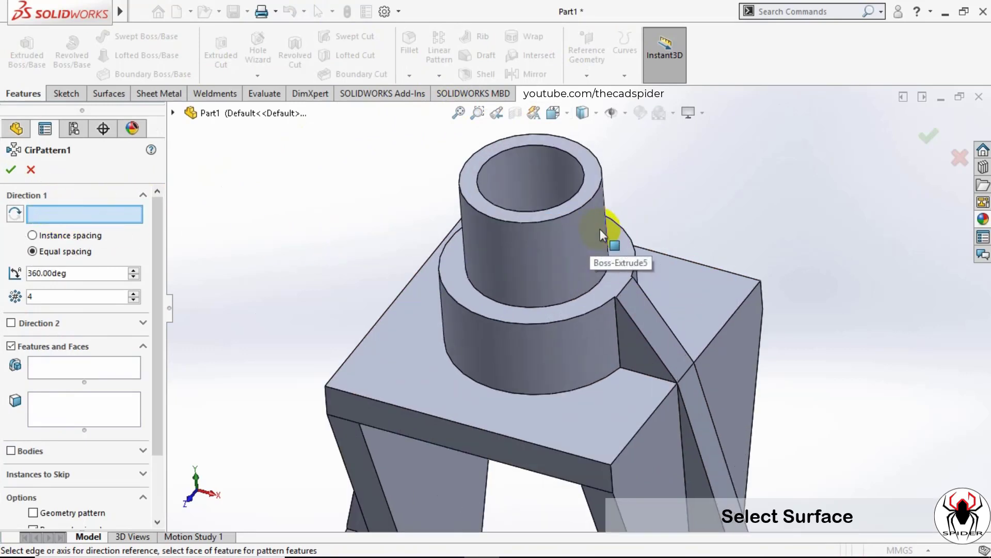
click(590, 344)
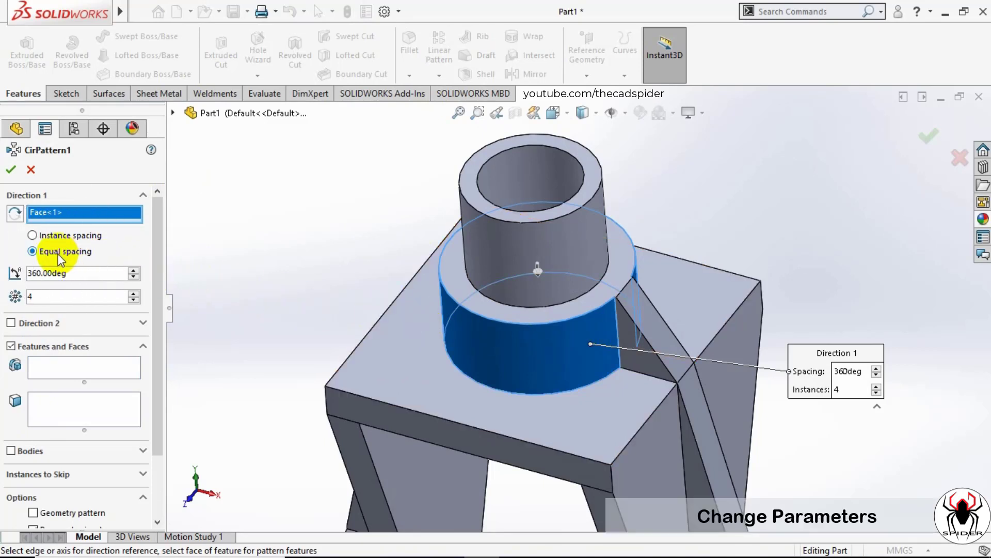
Step: Pattern the new cylinder rib around the lower cylinder with 4 equally spaced instances over 360 degrees
double_click(73, 276)
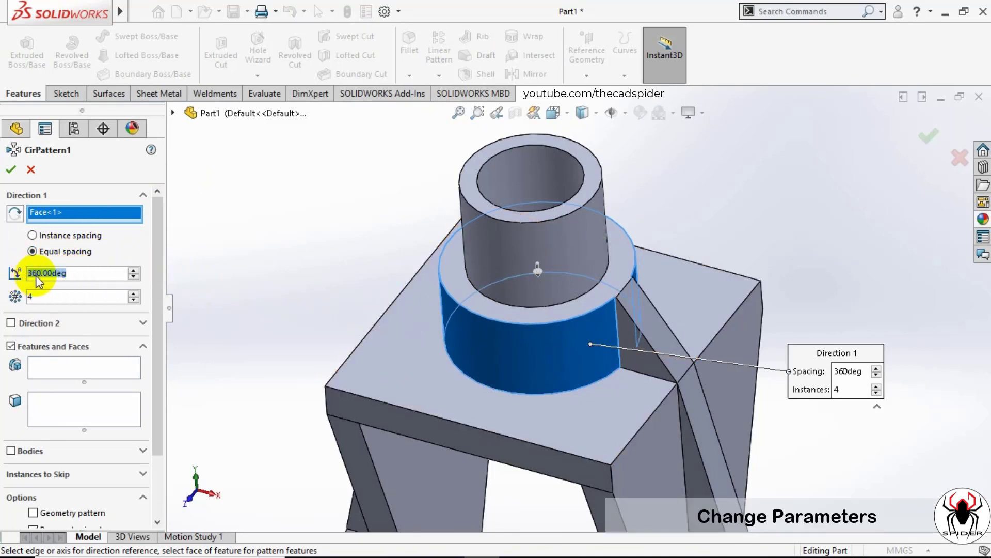
double_click(37, 296)
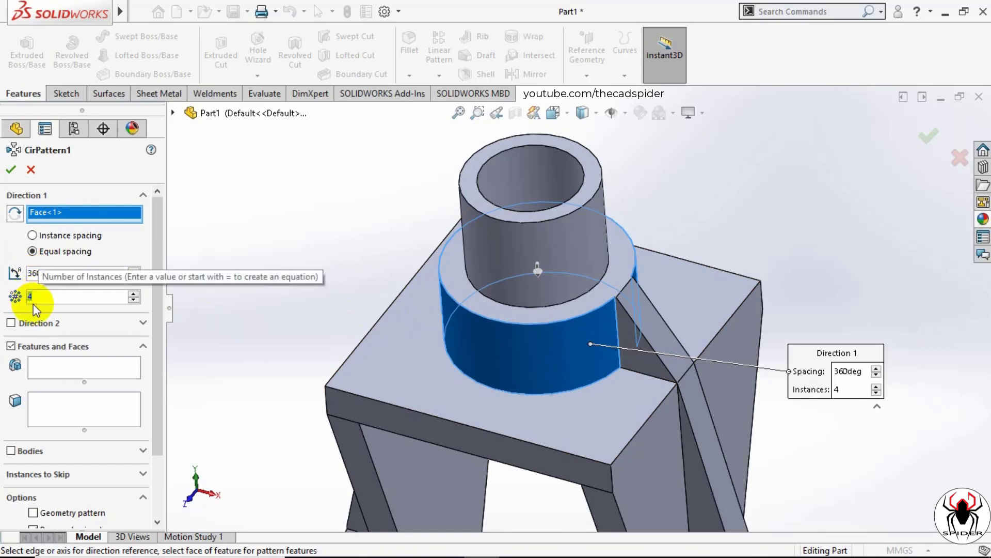
click(57, 363)
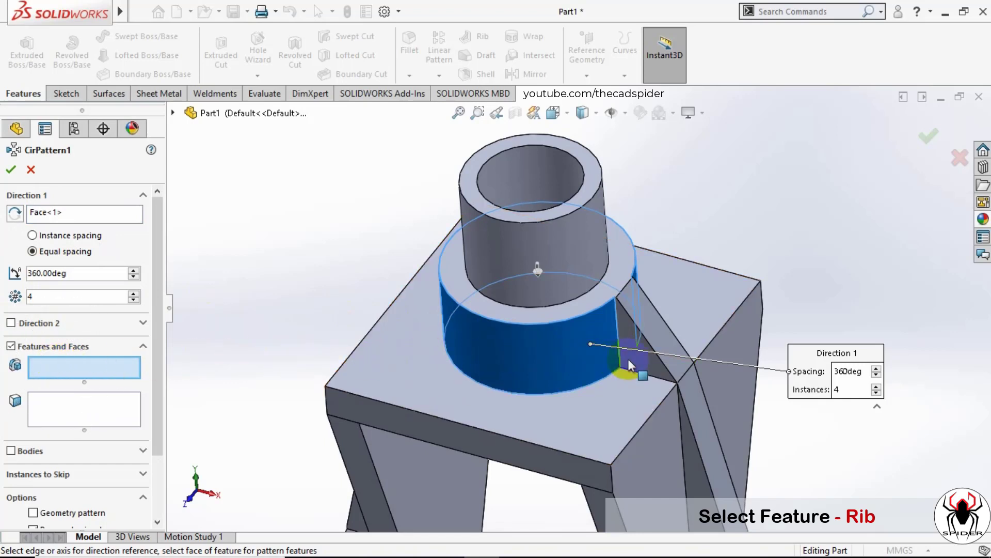
click(640, 361)
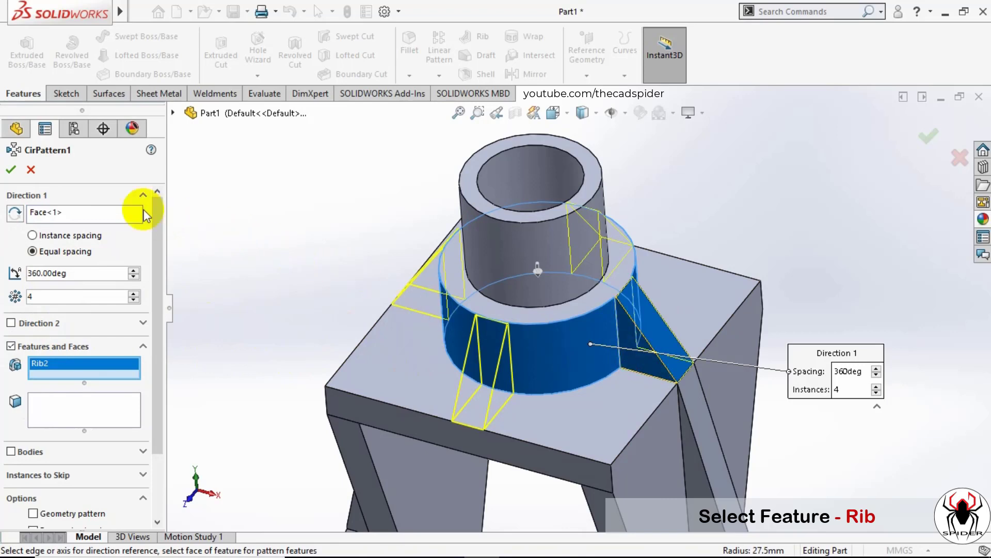
click(10, 169)
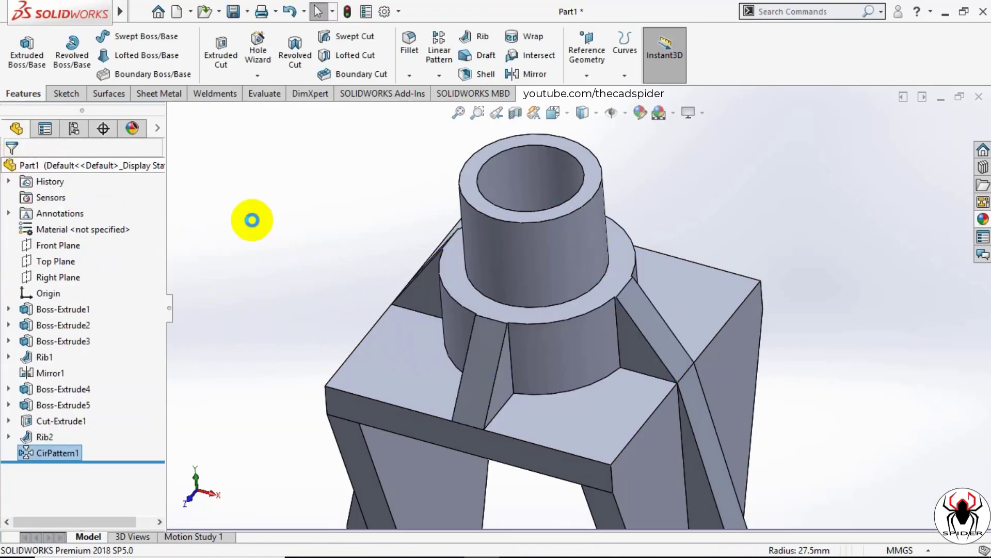
click(295, 231)
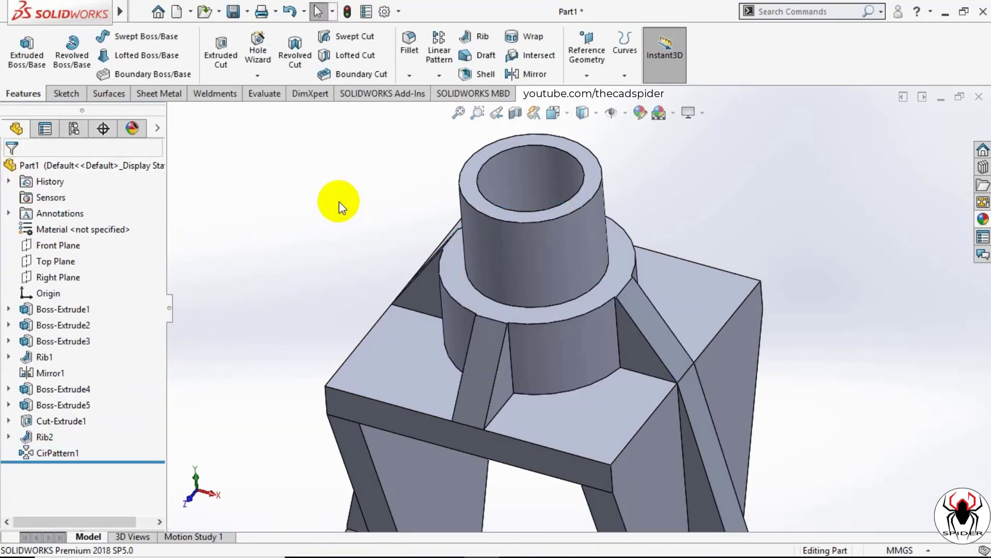
Step: Set the finished bracket to the isometric view and save the part
click(566, 113)
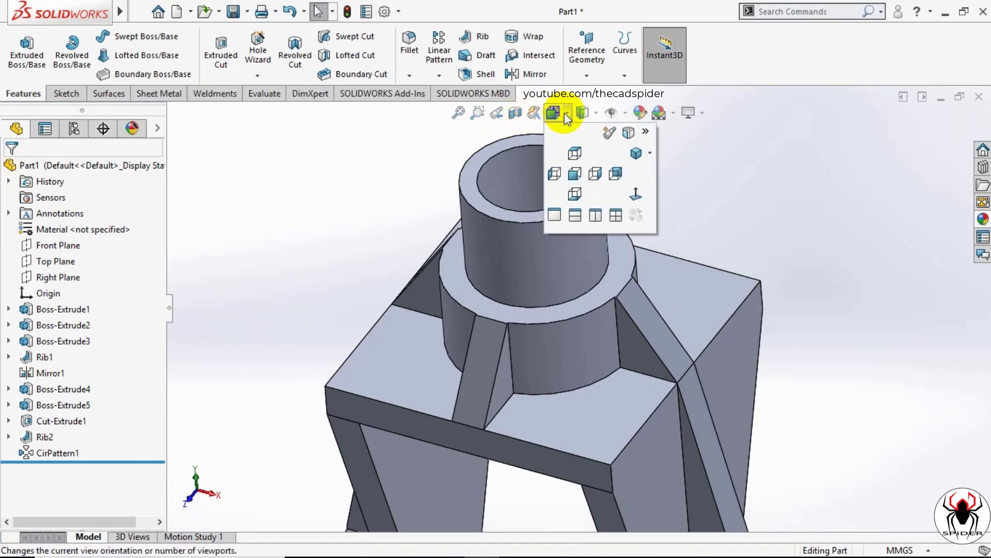
click(574, 153)
middle_drag(797, 504, 454, 491)
click(554, 113)
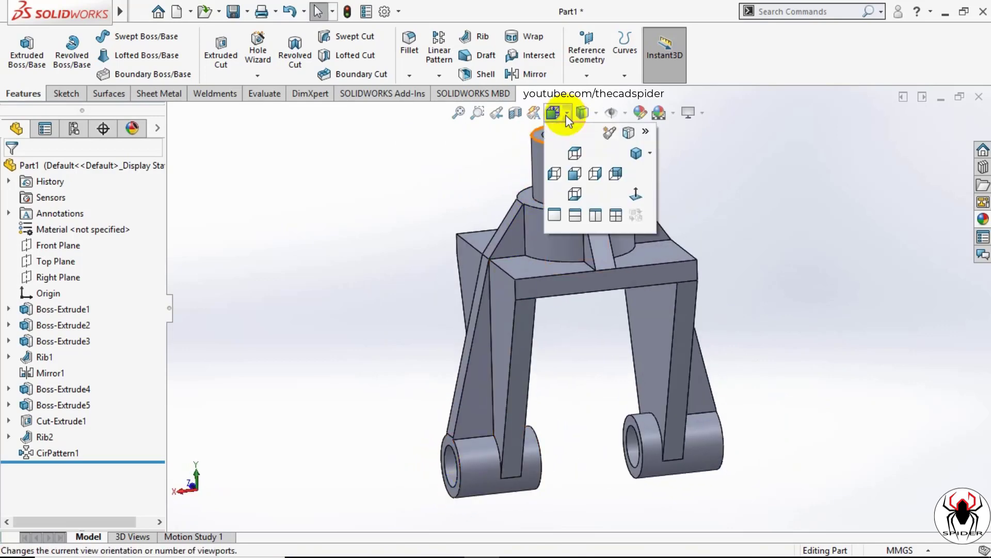
click(639, 147)
scroll(654, 190, down, 4)
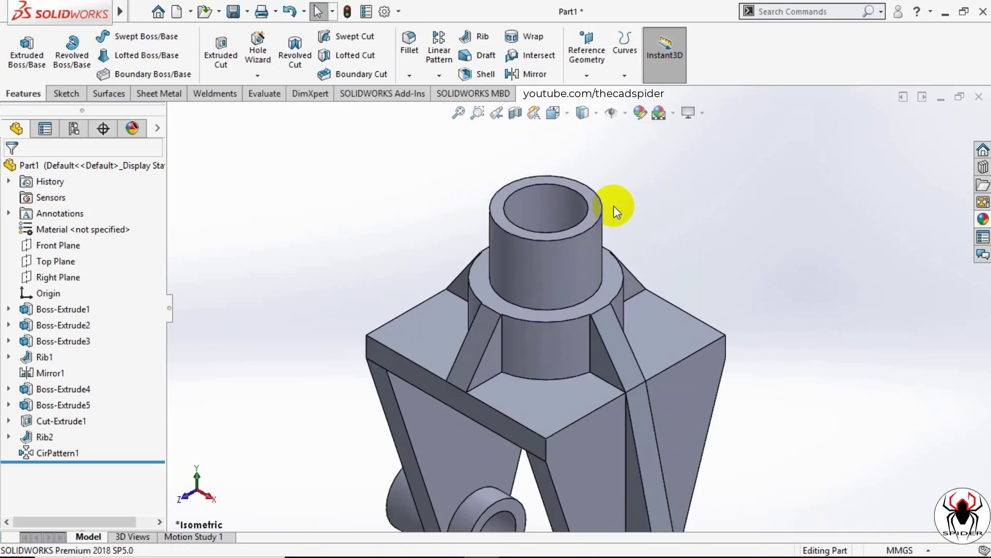
scroll(669, 211, up, 4)
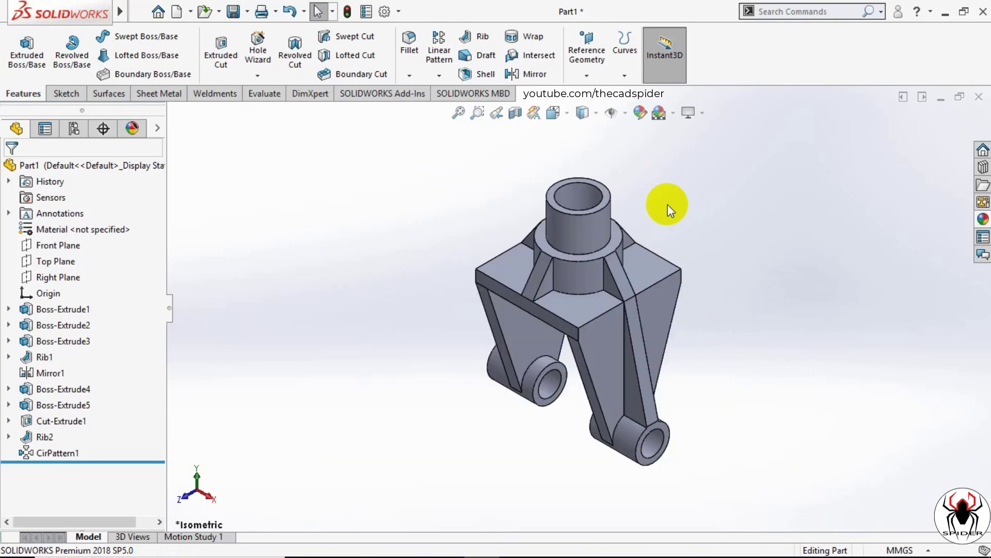
key(ctrl+s)
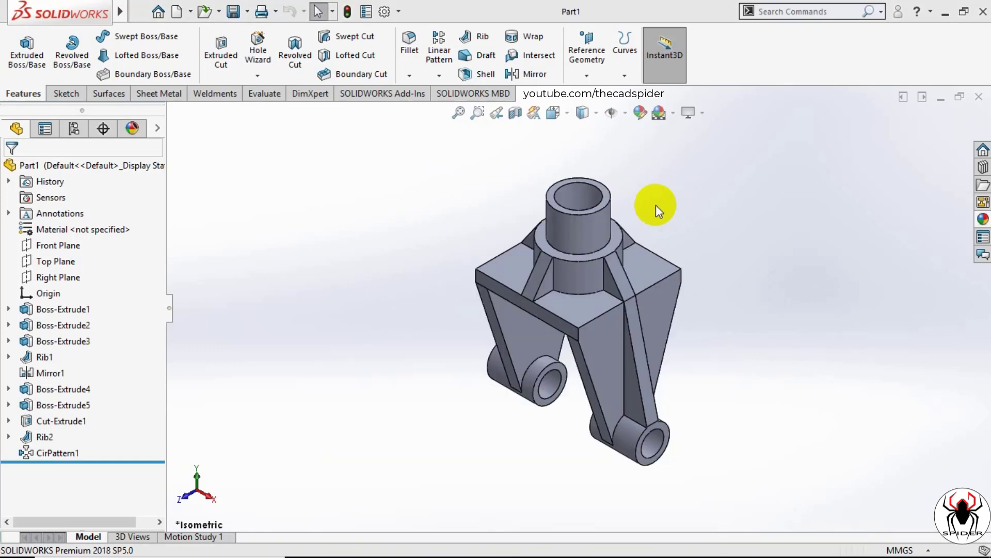
Step: Edit the appearance of the whole part and apply bright yellow from the standard color swatches
click(639, 117)
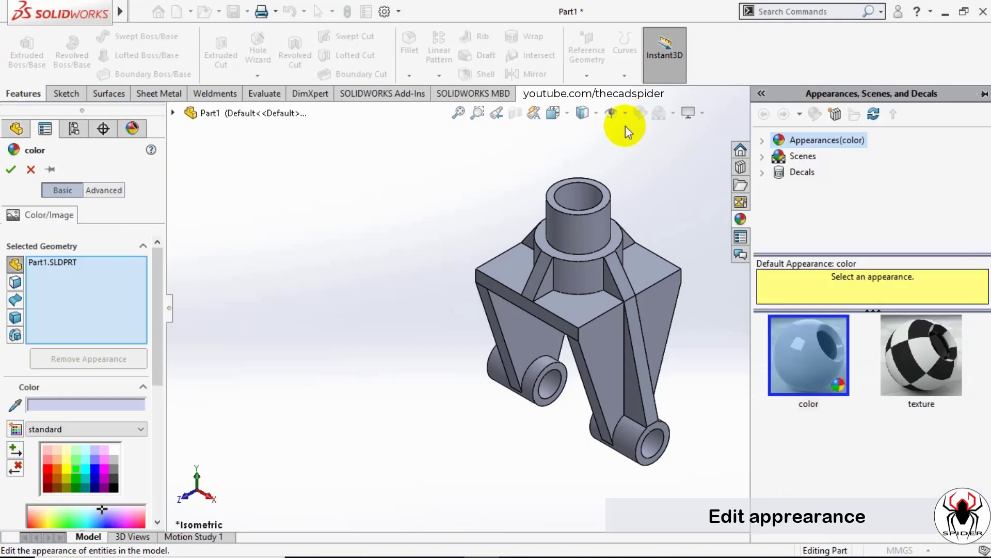
click(70, 261)
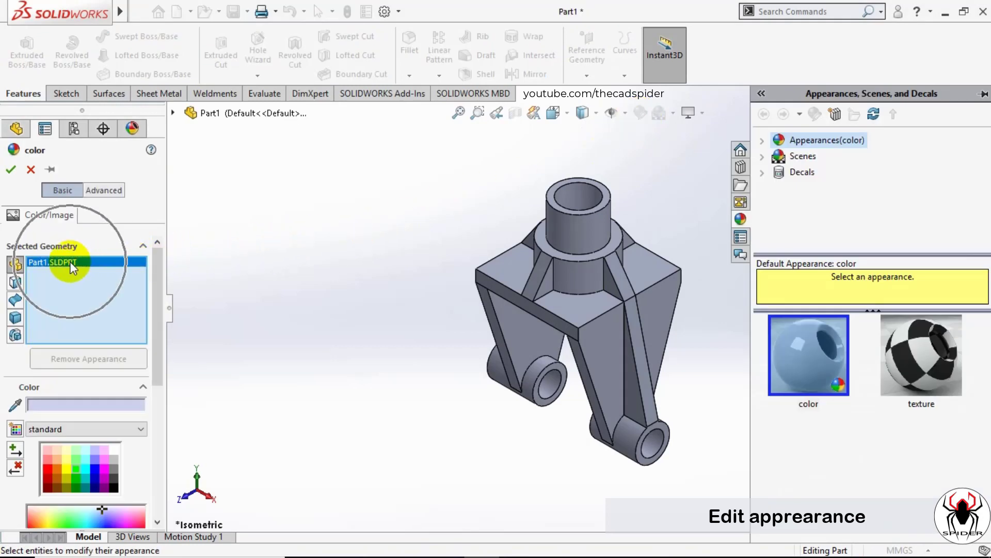
click(66, 469)
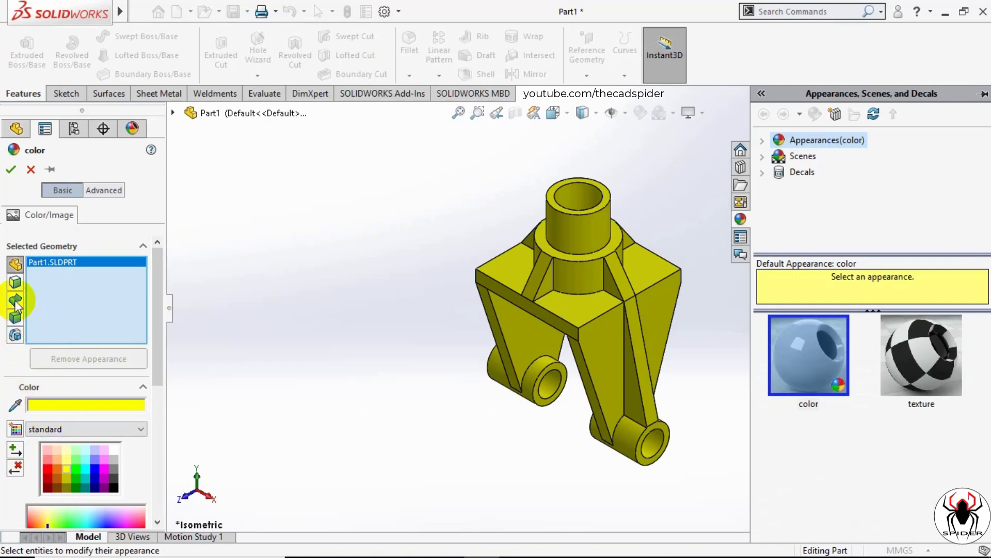
click(10, 170)
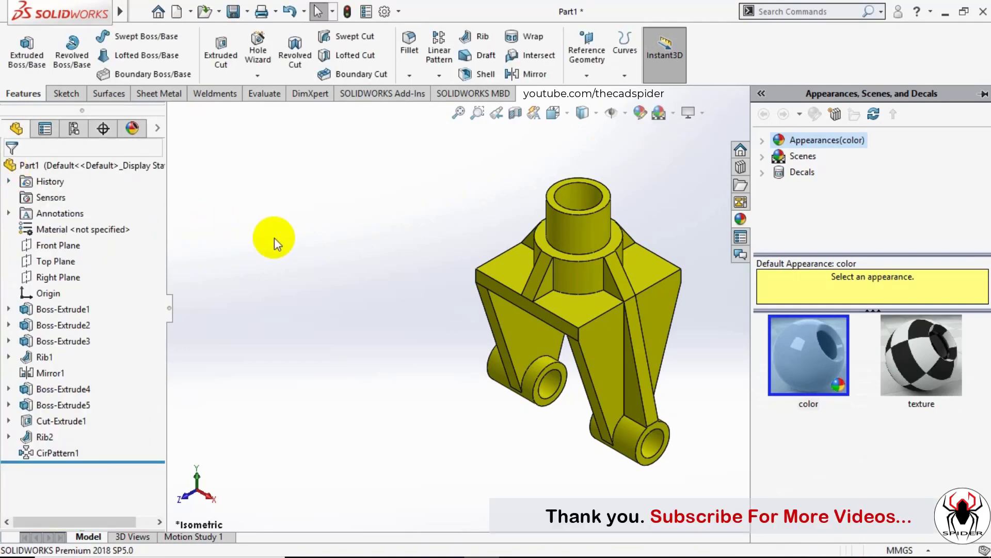
Step: Edit the appearance again, clear the selected geometry, and choose bright green from the standard color swatches
click(641, 112)
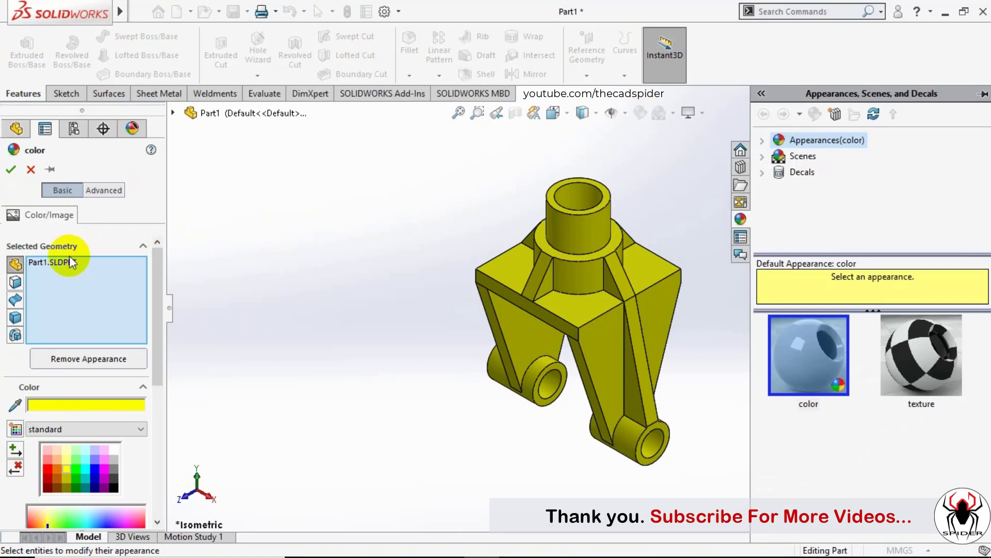
click(62, 260)
right_click(62, 261)
click(85, 288)
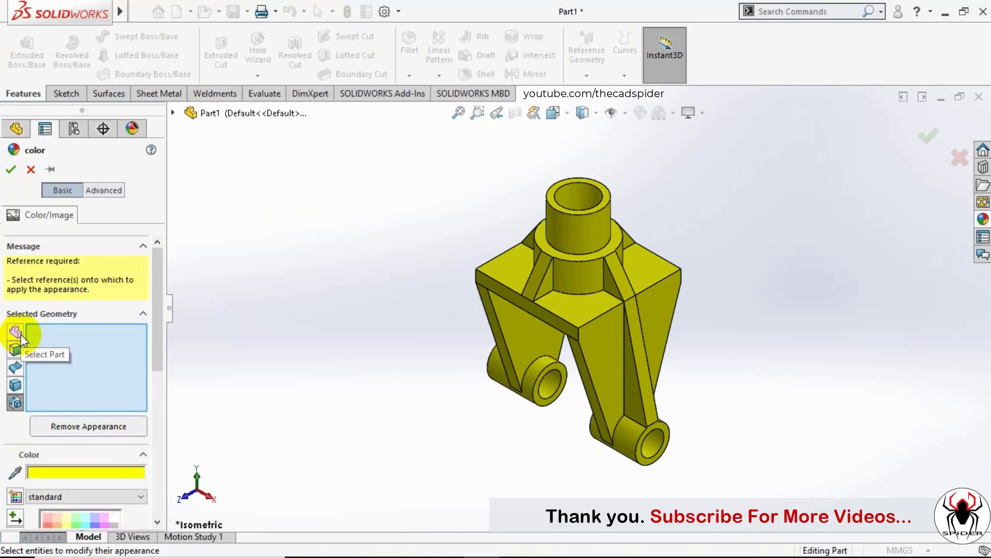
scroll(113, 451, down, 5)
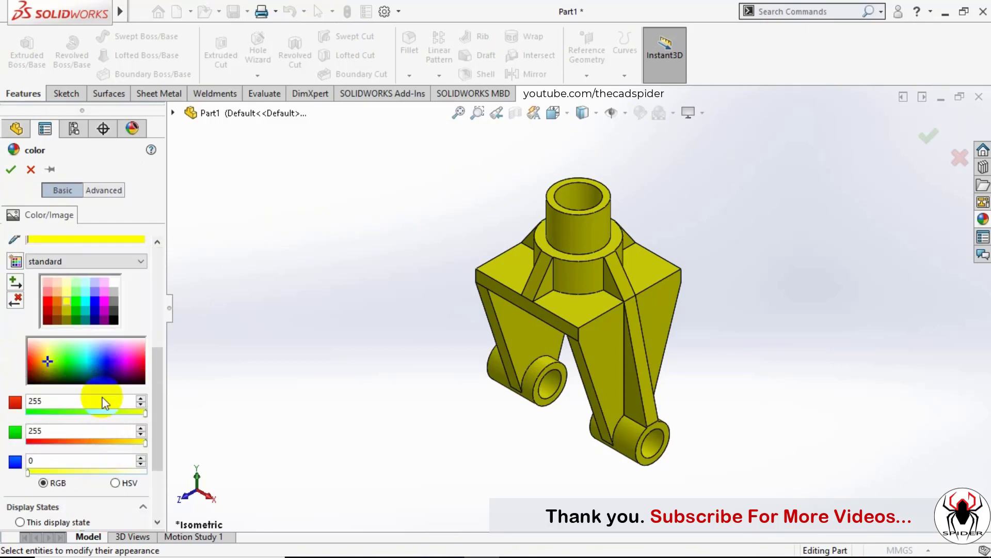
scroll(101, 367, up, 2)
click(73, 379)
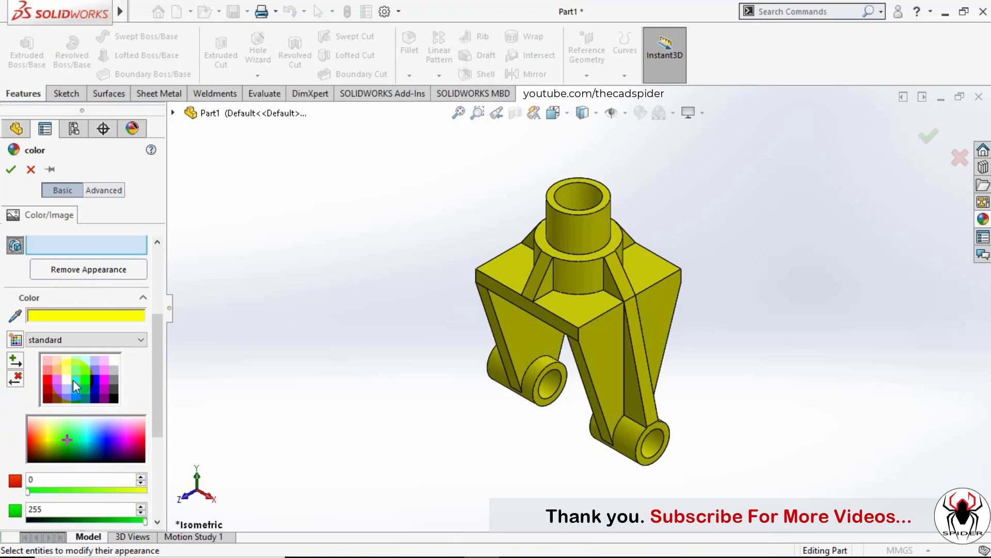